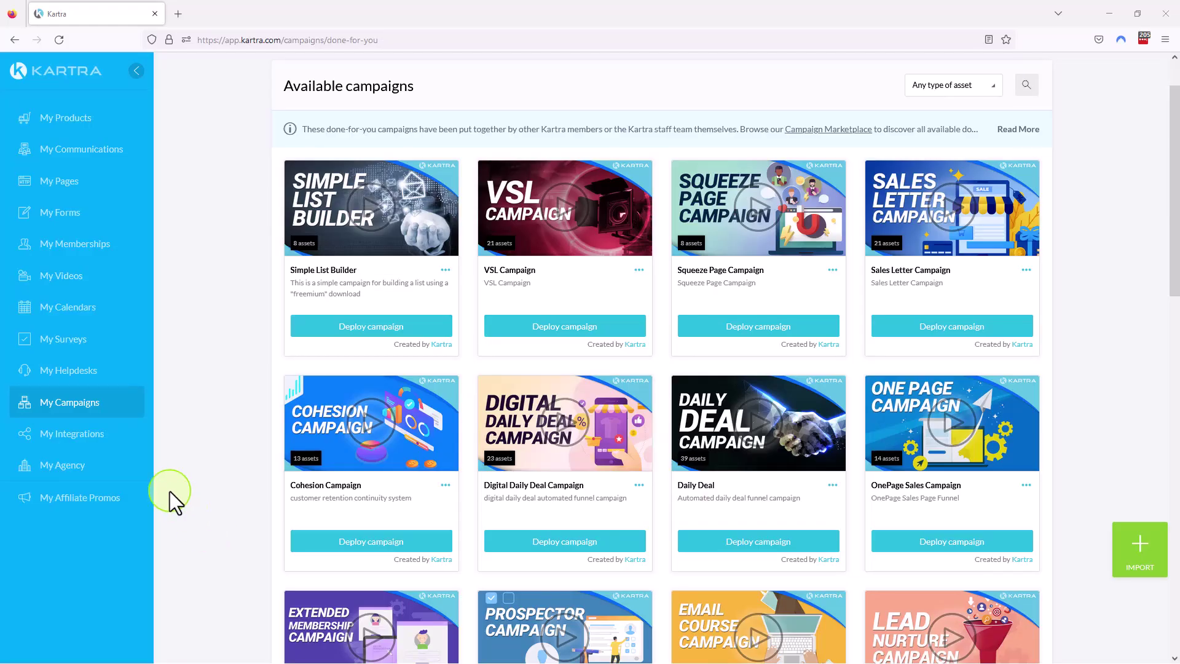
# - Deploy the Daily Deal done-for-you campaign with the prefix "007-" and import its assets
pyautogui.click(76, 408)
pyautogui.click(768, 543)
pyautogui.click(598, 208)
pyautogui.write('007-')
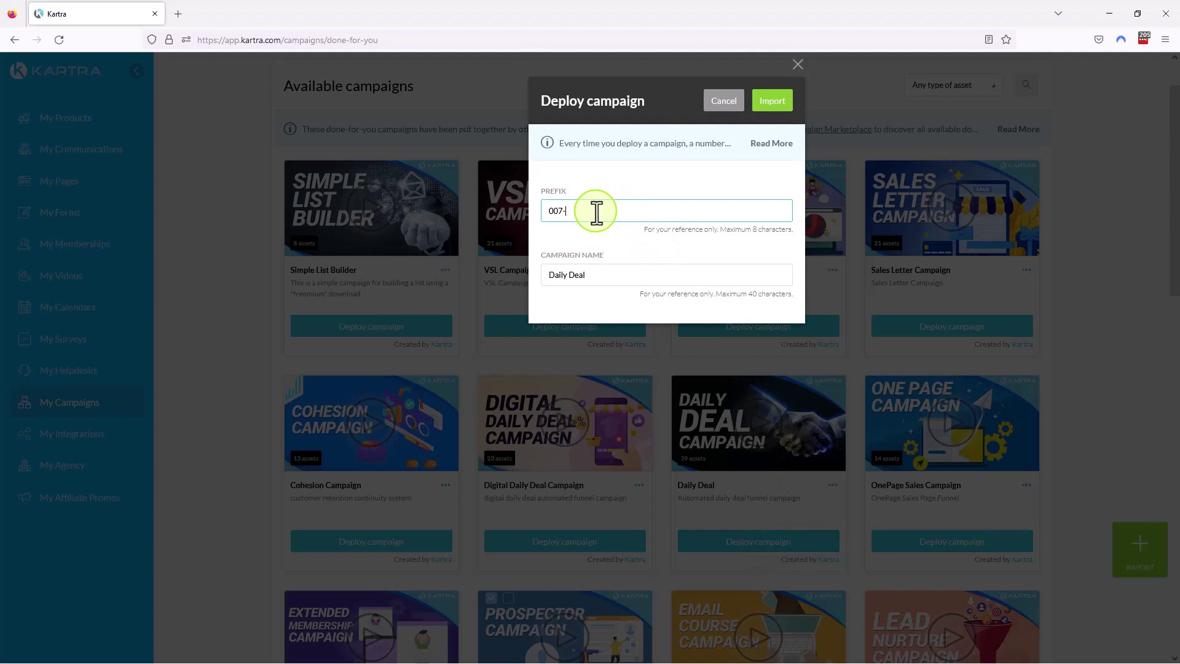
pyautogui.click(774, 104)
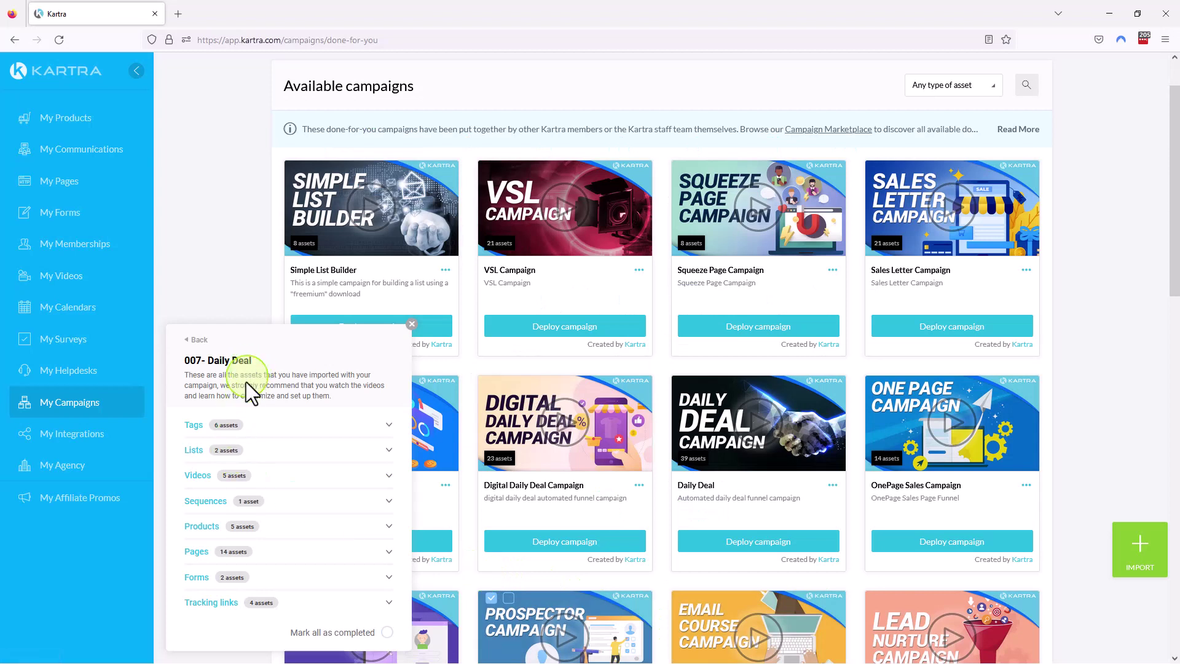
# - View the tags imported with the 007- Daily Deal campaign, going there from its asset checklist, and dismiss the checklist
pyautogui.click(390, 424)
pyautogui.click(287, 570)
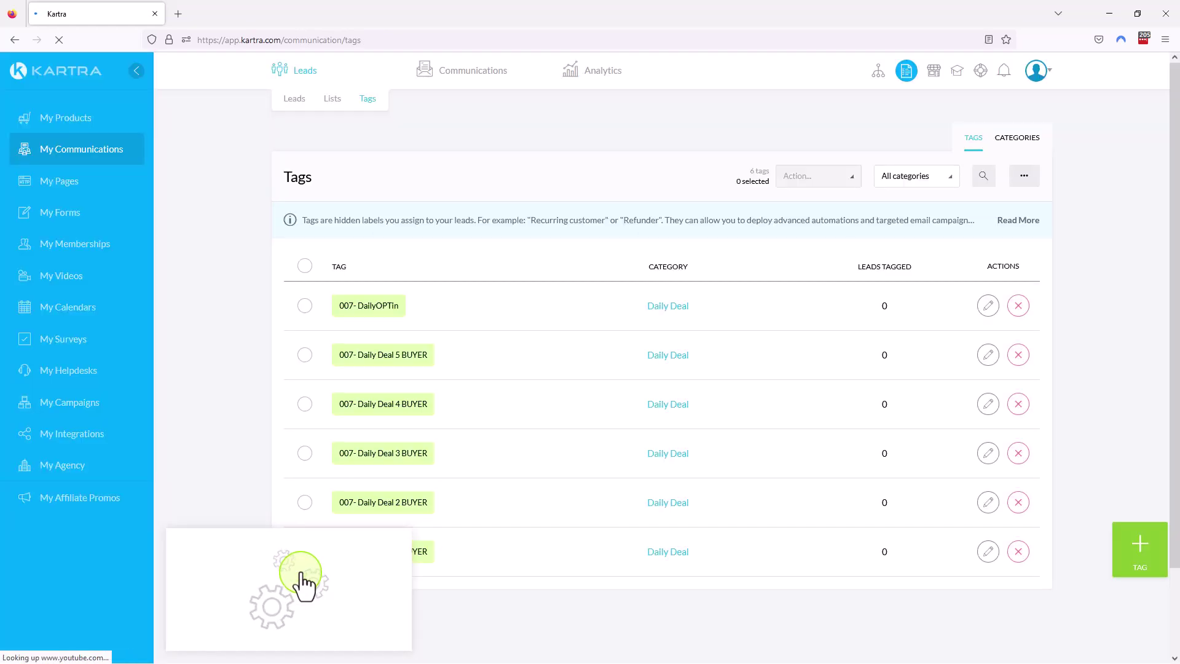
pyautogui.click(412, 321)
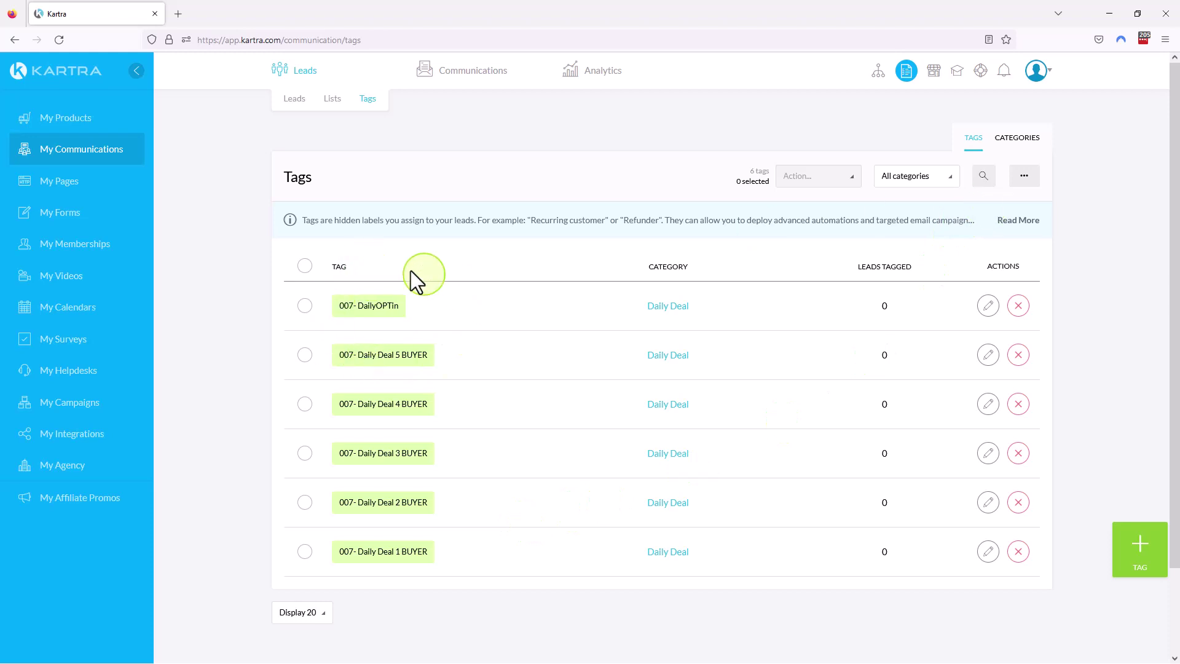
# - Reopen the campaign's asset checklist, go to the imported lists and dismiss the checklist to view them
pyautogui.click(879, 71)
pyautogui.scroll(-4, 308, 547)
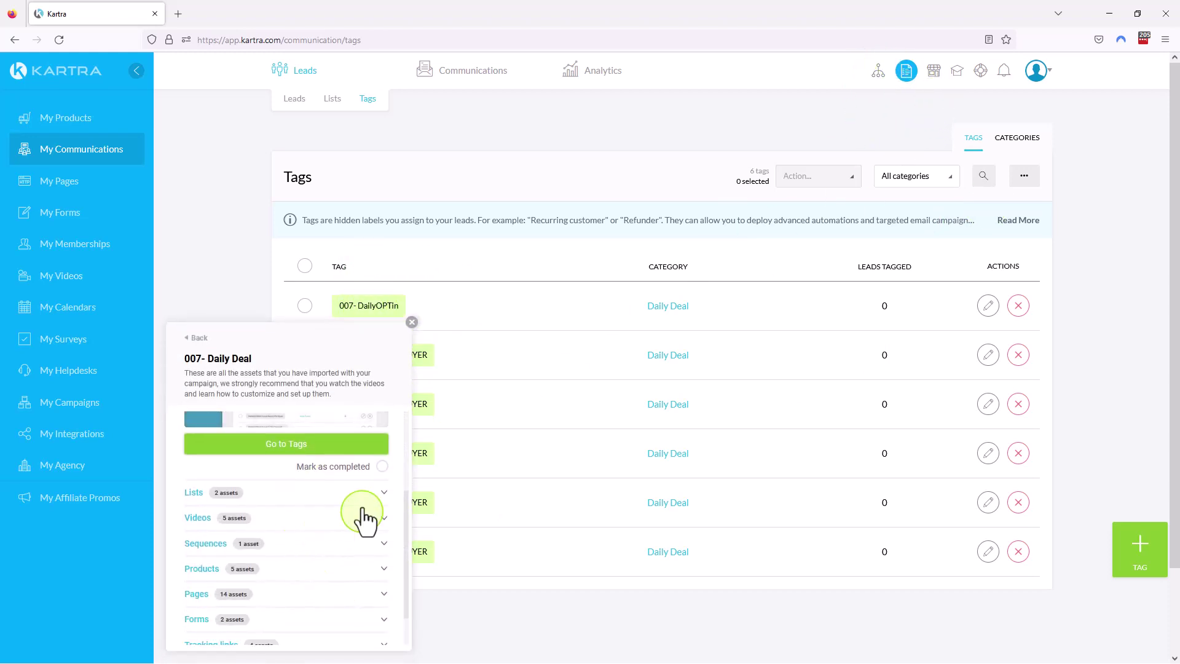
pyautogui.click(282, 496)
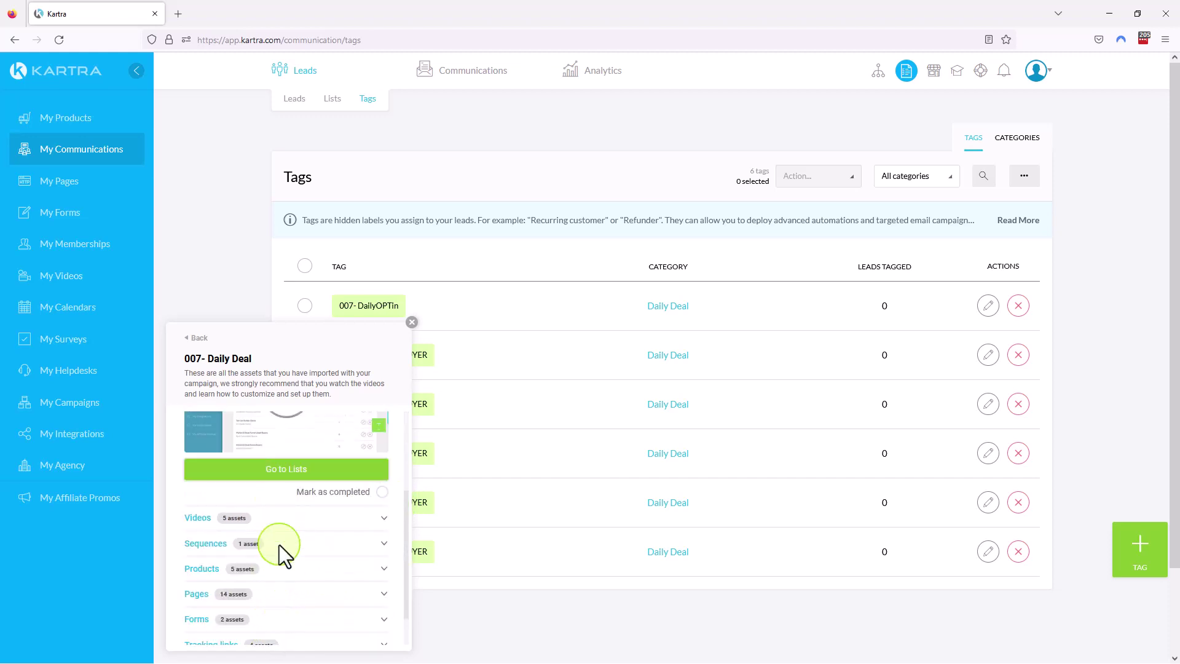
pyautogui.click(292, 470)
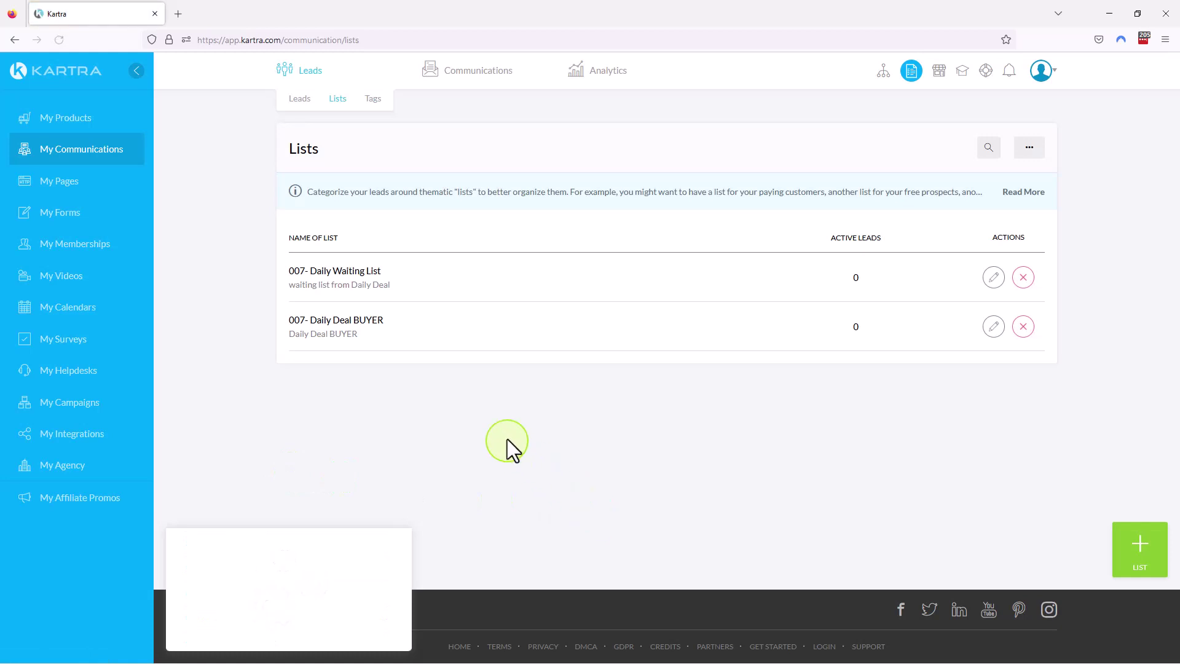
pyautogui.click(412, 323)
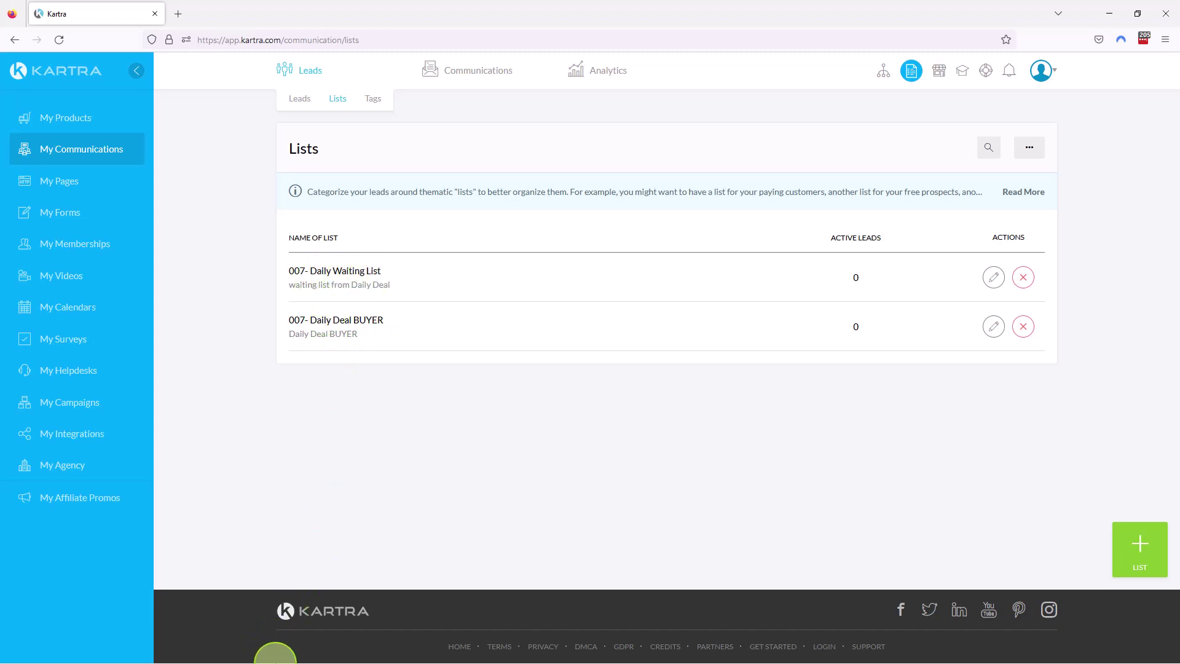
# - Bring back the campaign's asset checklist, go to the imported videos and dismiss the checklist to view them
pyautogui.click(884, 70)
pyautogui.scroll(-3, 299, 565)
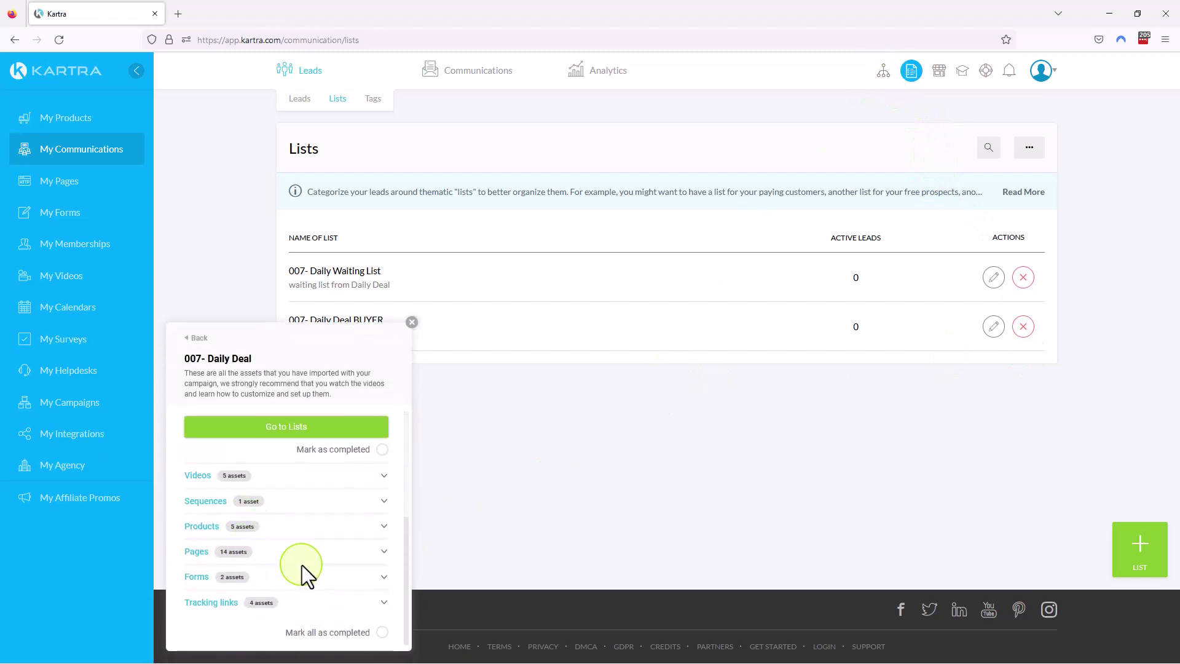
pyautogui.click(384, 477)
pyautogui.click(291, 455)
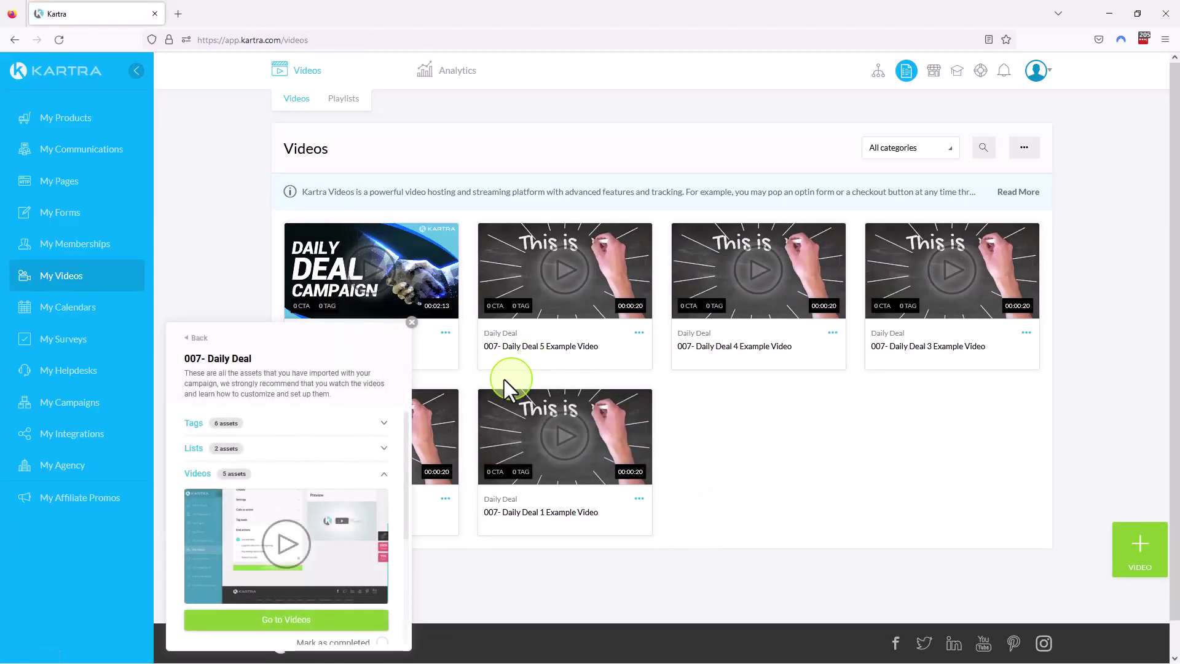
pyautogui.click(413, 324)
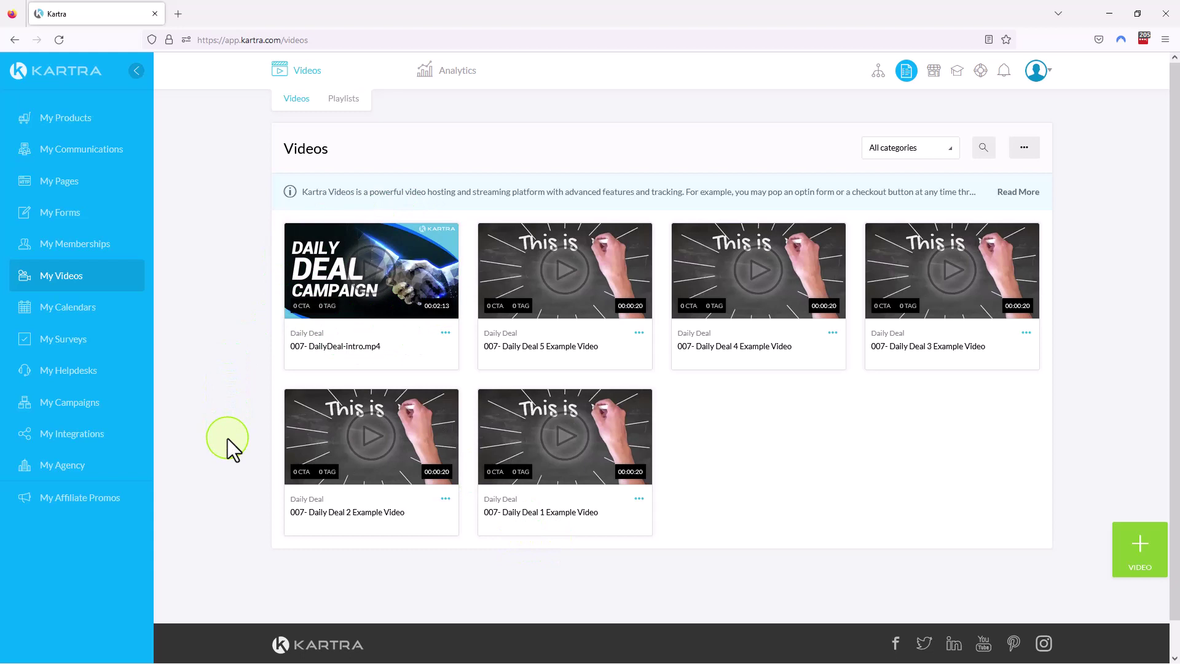
# - Reopen the campaign's asset checklist and go to the imported follow-up sequences
pyautogui.click(878, 71)
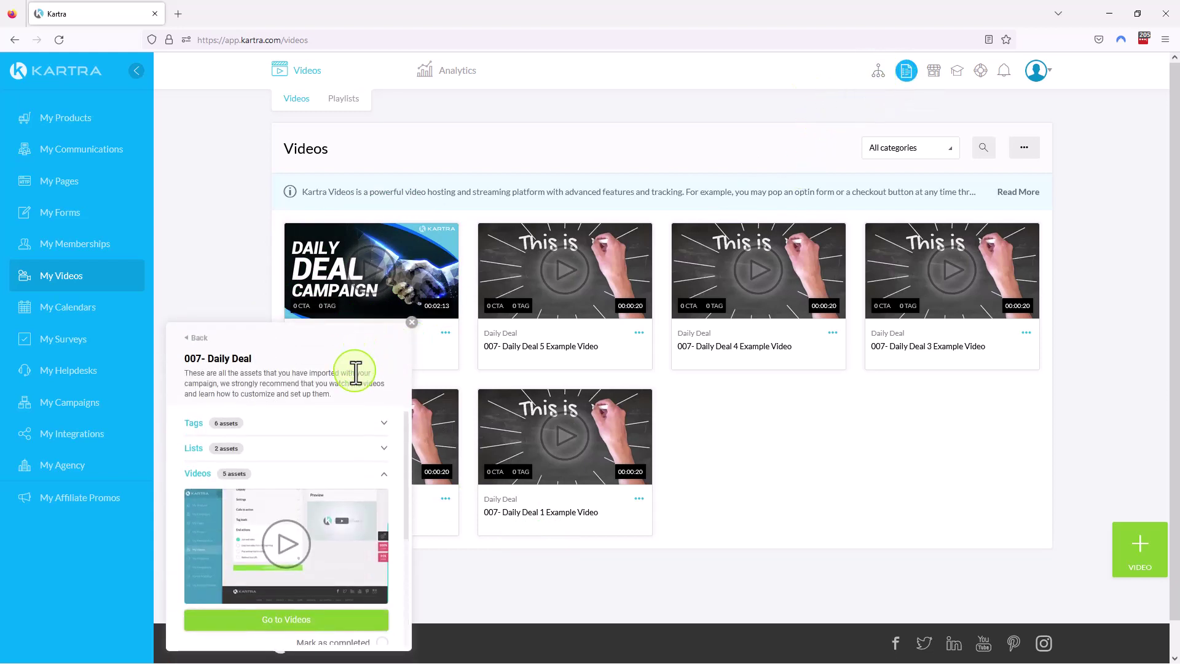
pyautogui.scroll(-4, 332, 453)
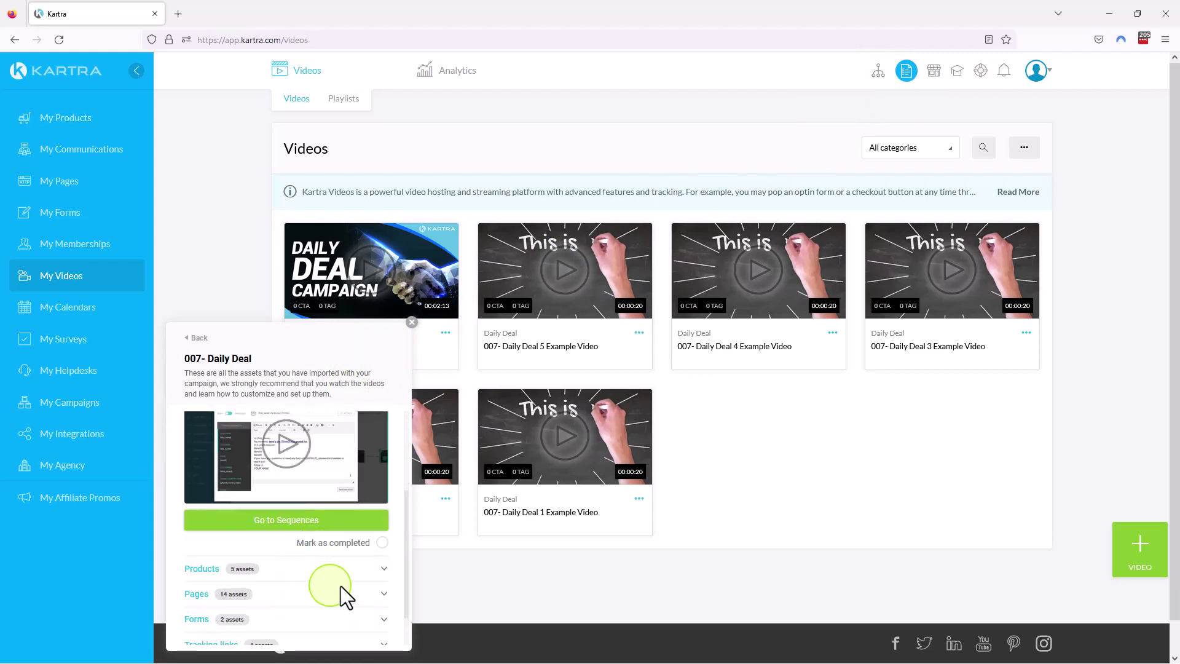
pyautogui.click(288, 521)
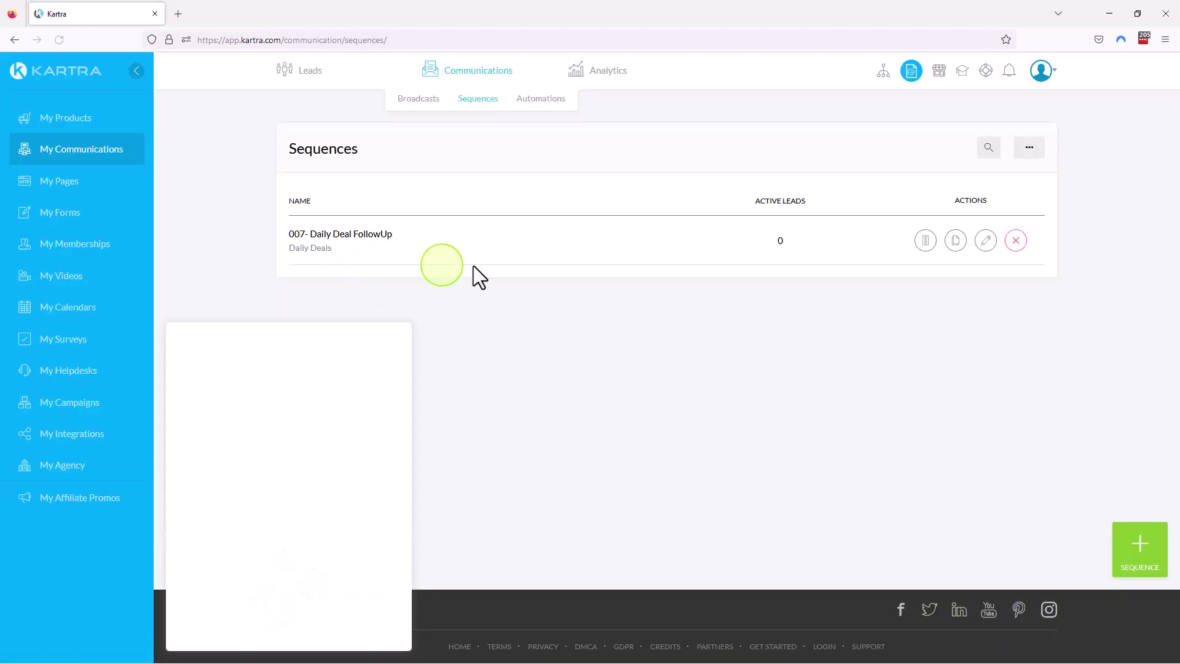
# - Go to the campaign's imported products from the asset checklist and list all the products available for selection
pyautogui.scroll(-3, 320, 541)
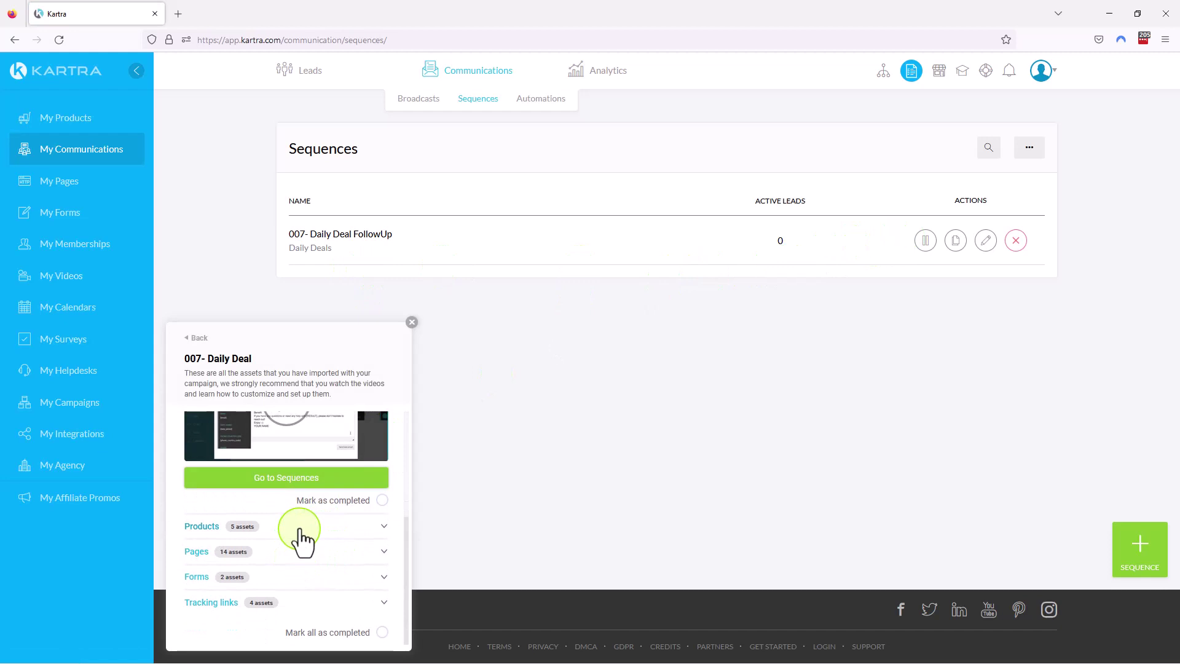
pyautogui.click(300, 528)
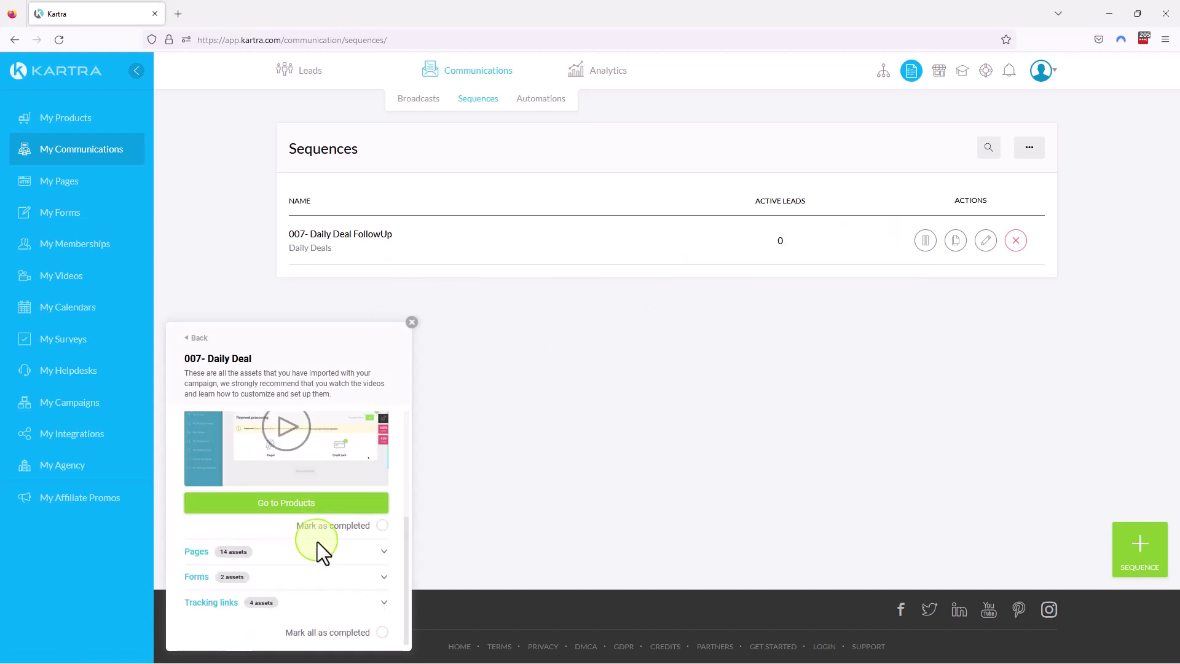
pyautogui.click(311, 512)
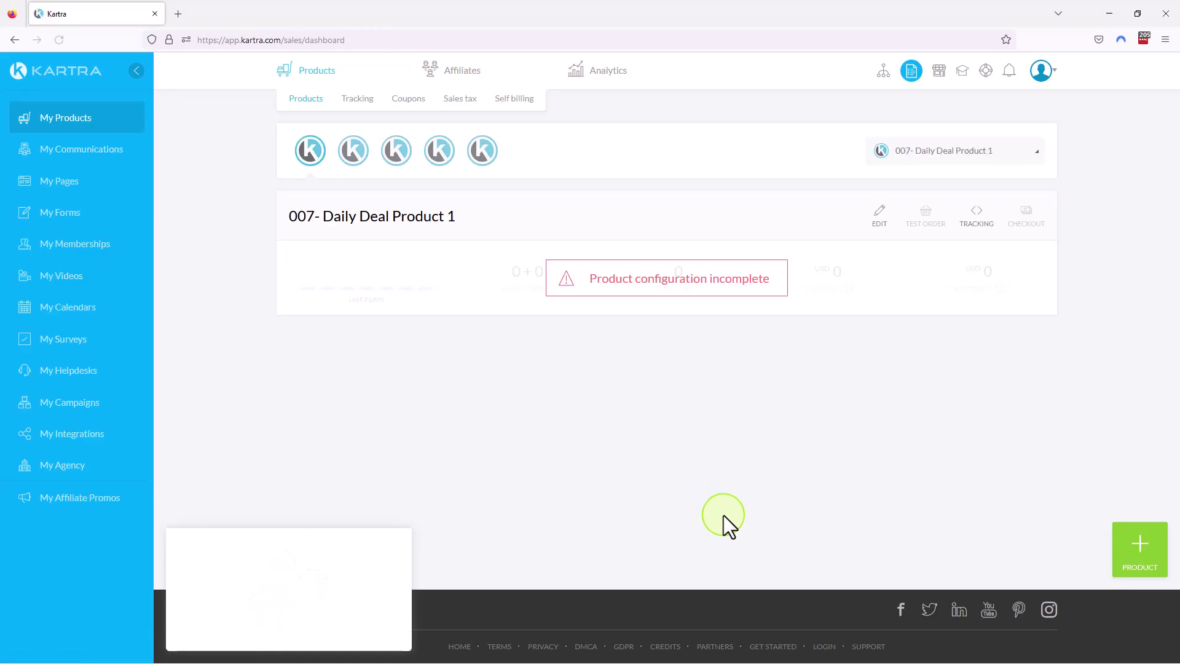
pyautogui.click(953, 157)
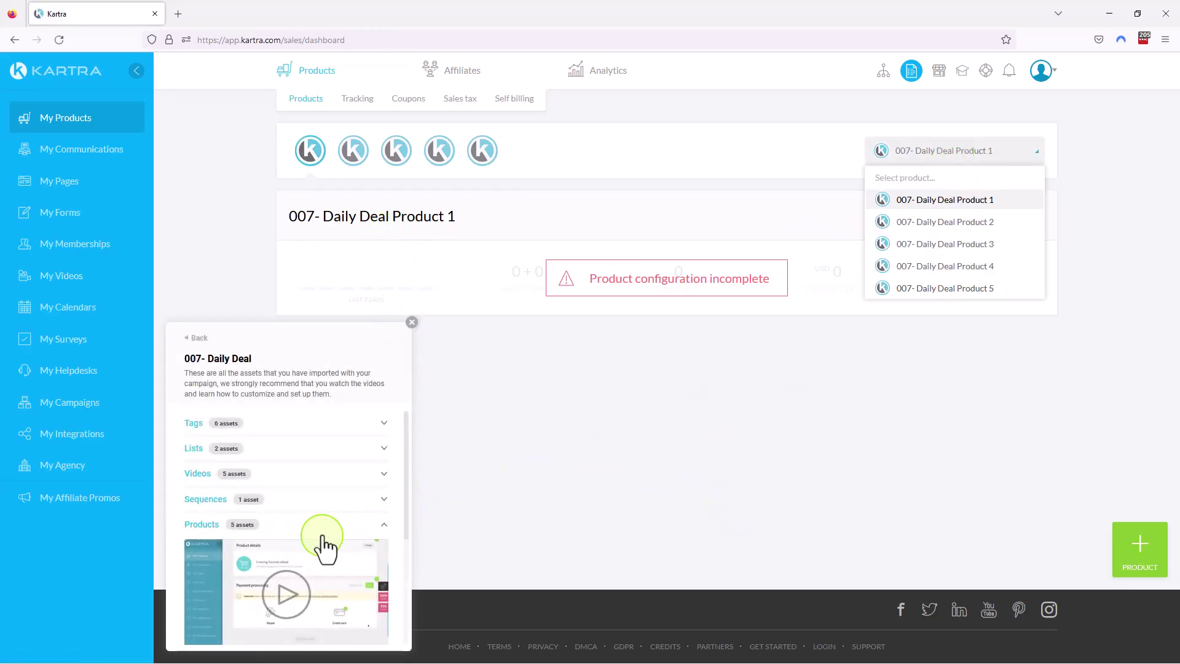
# - Go to the campaign's imported forms from the asset checklist and dismiss the checklist to view them
pyautogui.scroll(-2, 337, 544)
pyautogui.scroll(-1, 335, 534)
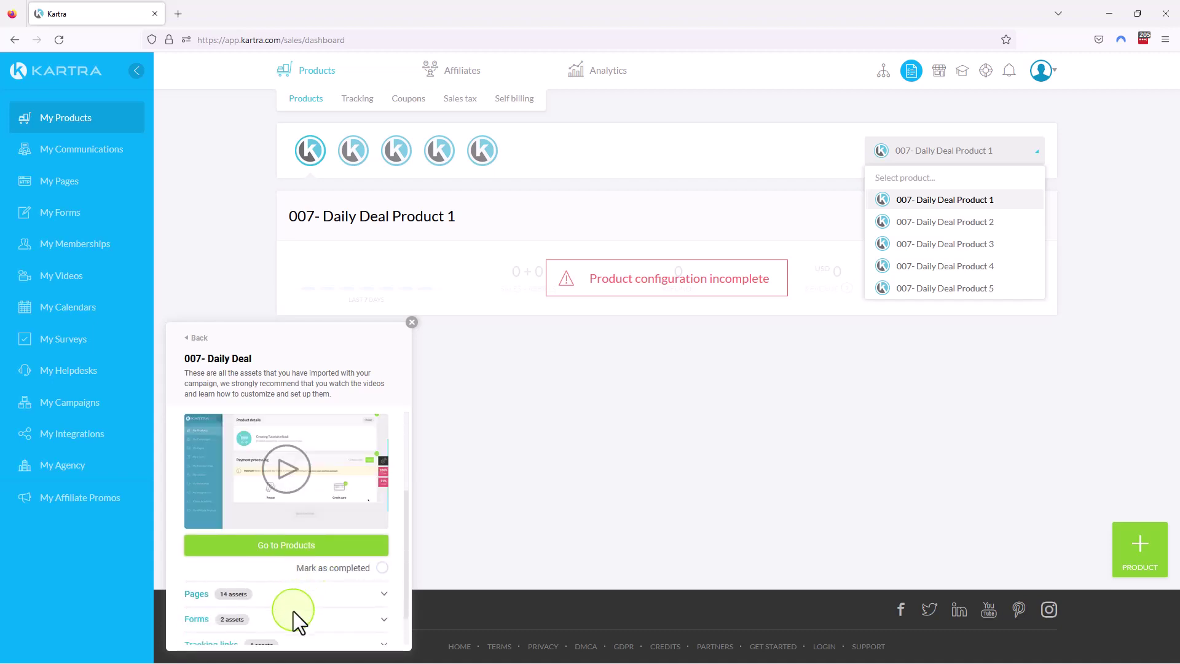
pyautogui.scroll(-2, 288, 618)
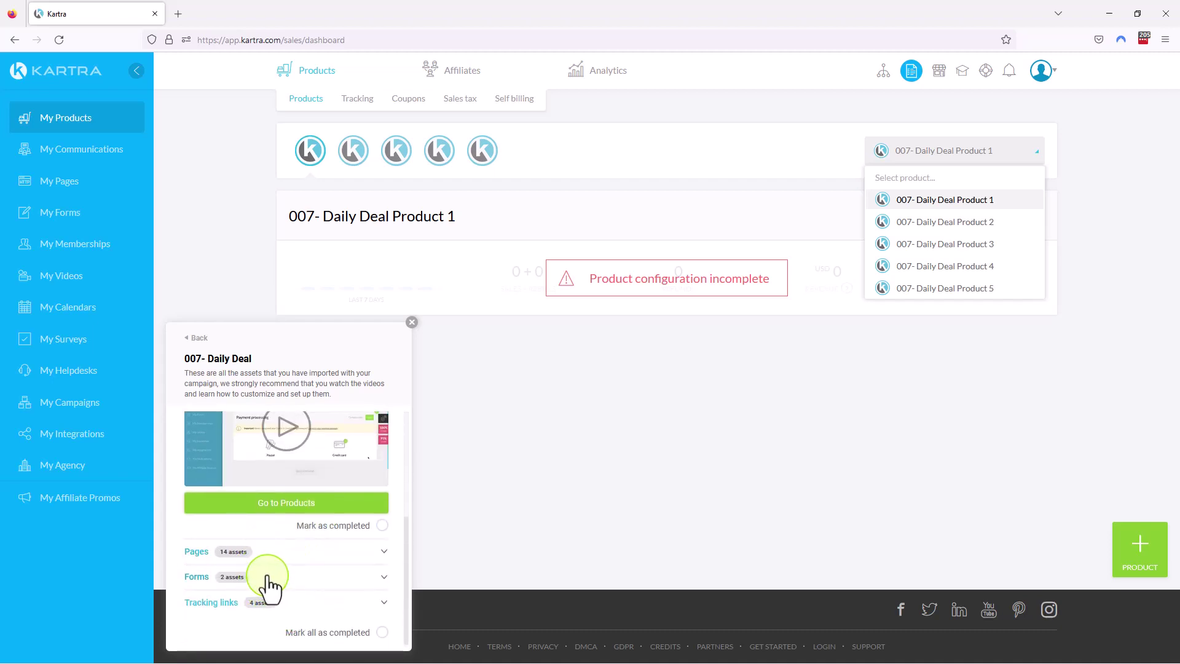
pyautogui.click(277, 576)
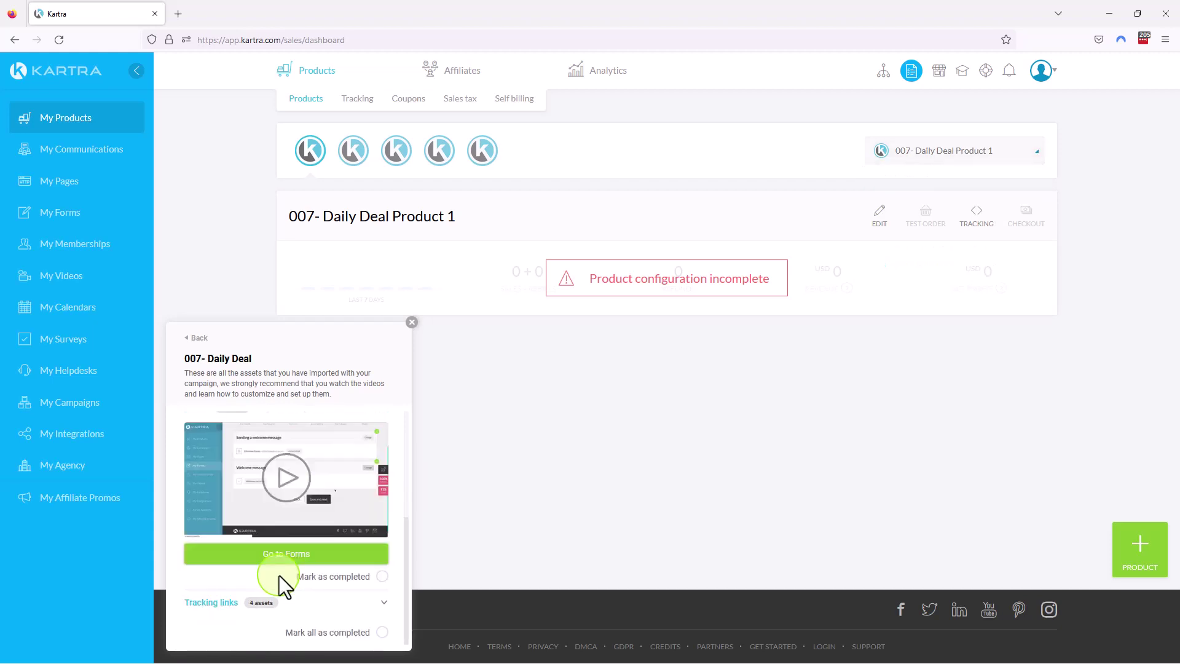
pyautogui.click(296, 556)
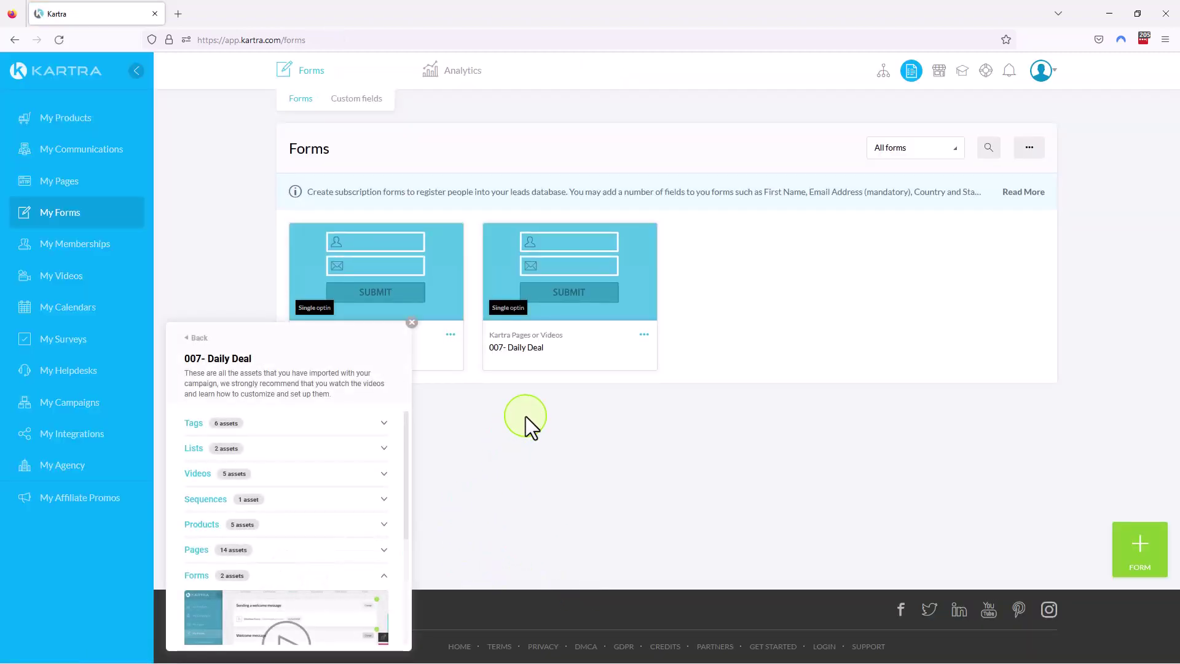
pyautogui.click(412, 323)
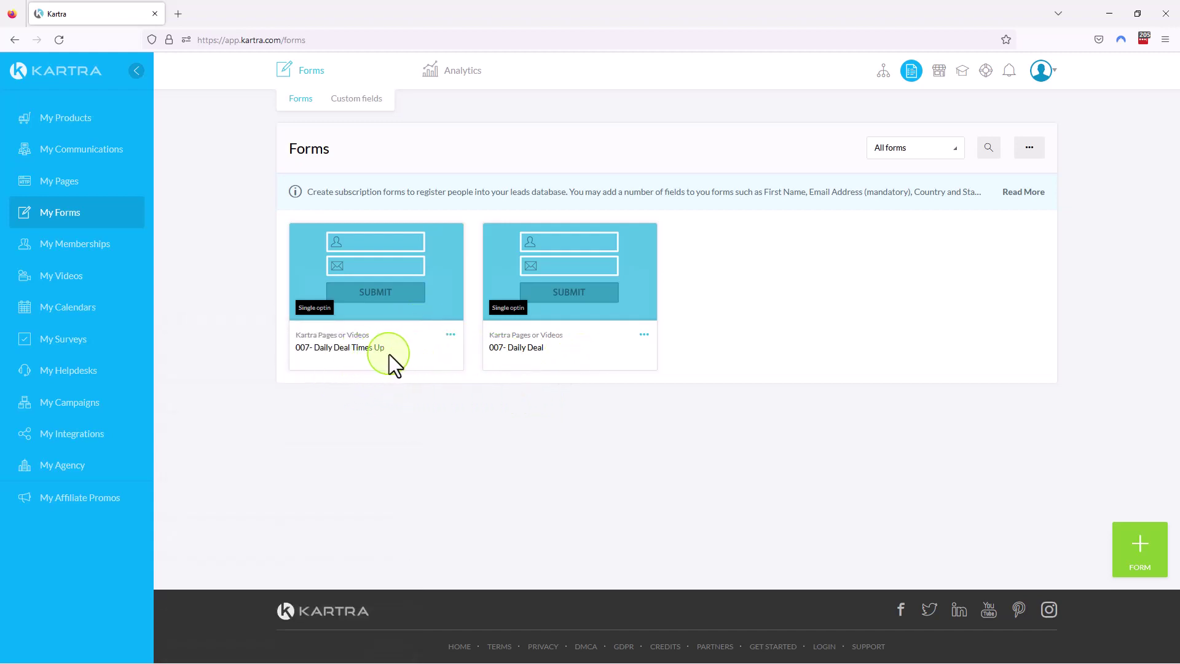
# - Reopen the campaign's asset checklist, go to the imported tracking links and dismiss the checklist
pyautogui.click(884, 70)
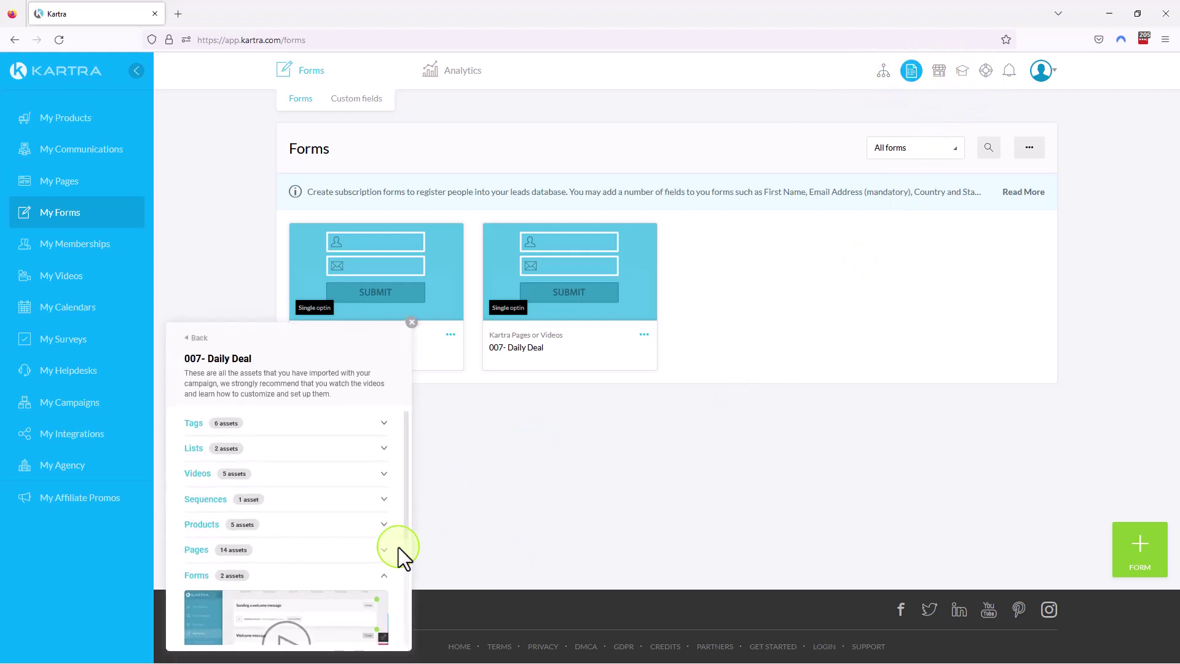
pyautogui.scroll(-3, 342, 527)
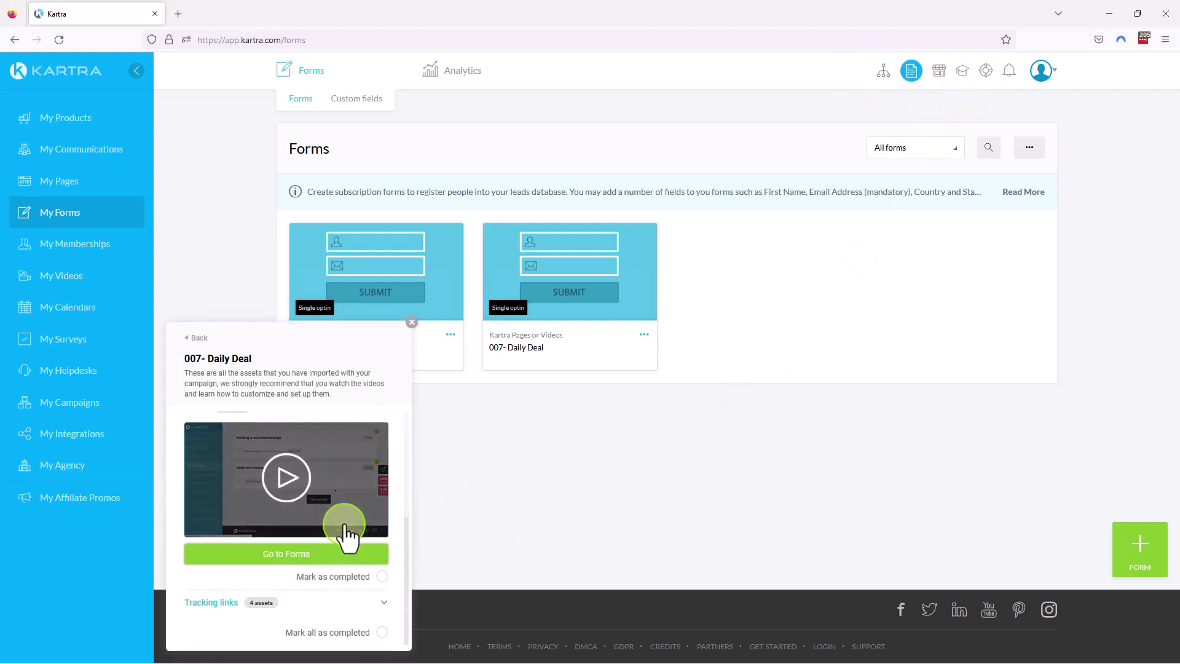
pyautogui.click(231, 609)
pyautogui.click(289, 581)
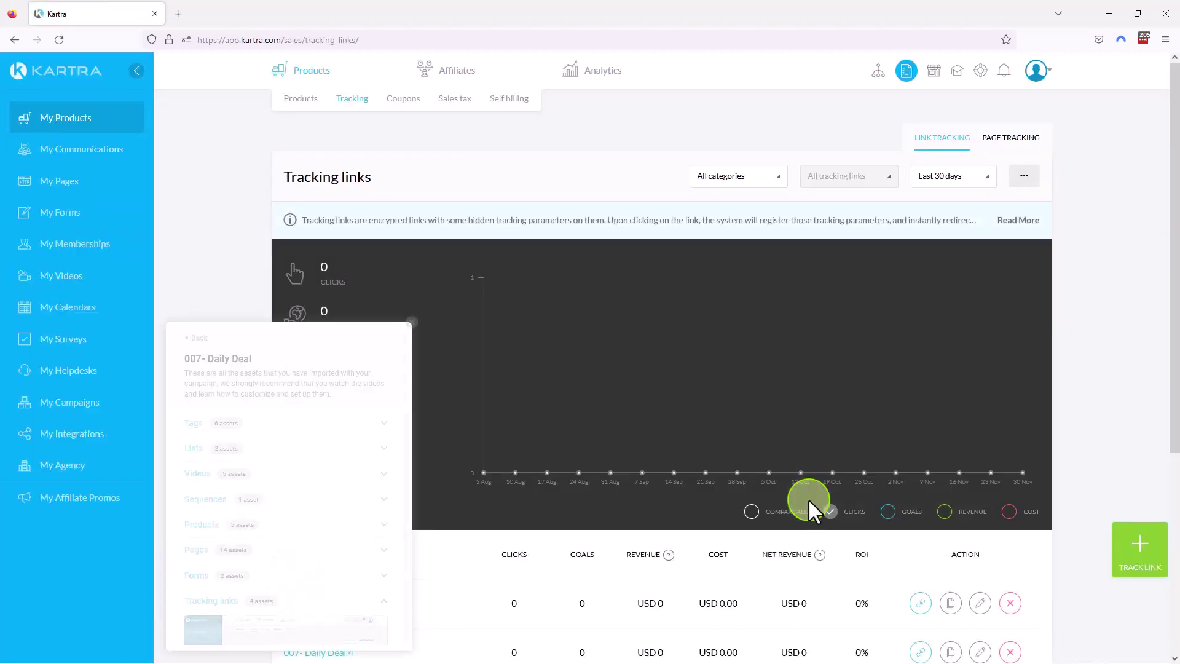
pyautogui.click(412, 325)
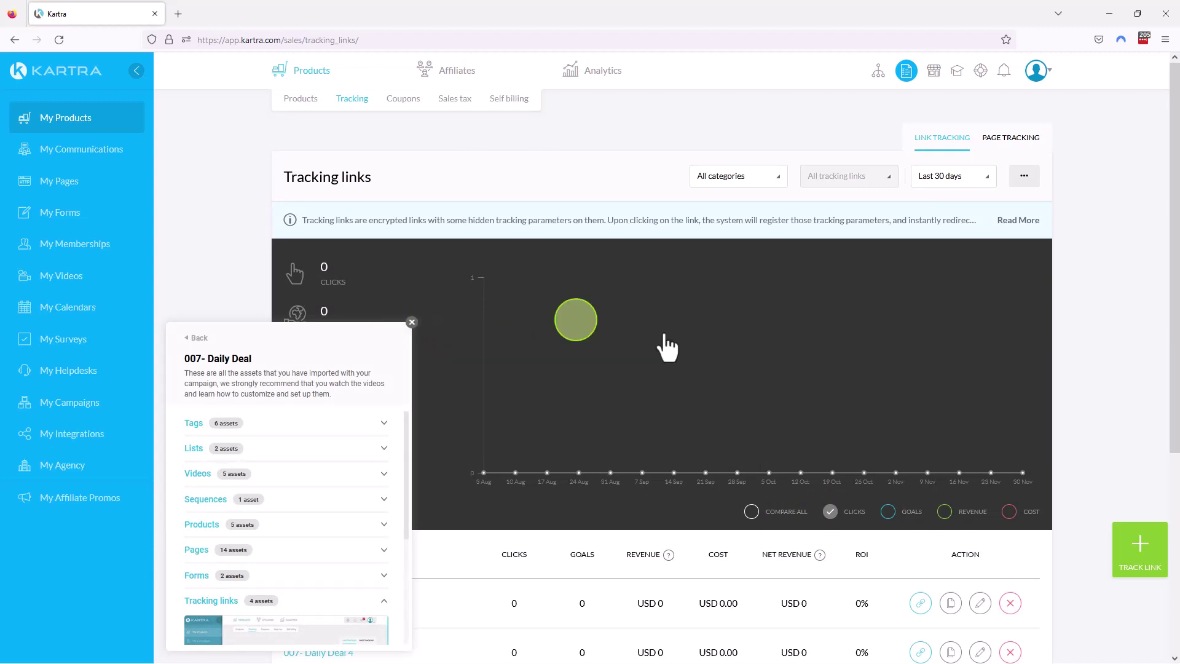
# - Get the tracking link for 007- Daily Deal 3, select its URL text, and close the link dialog
pyautogui.scroll(-4, 1115, 386)
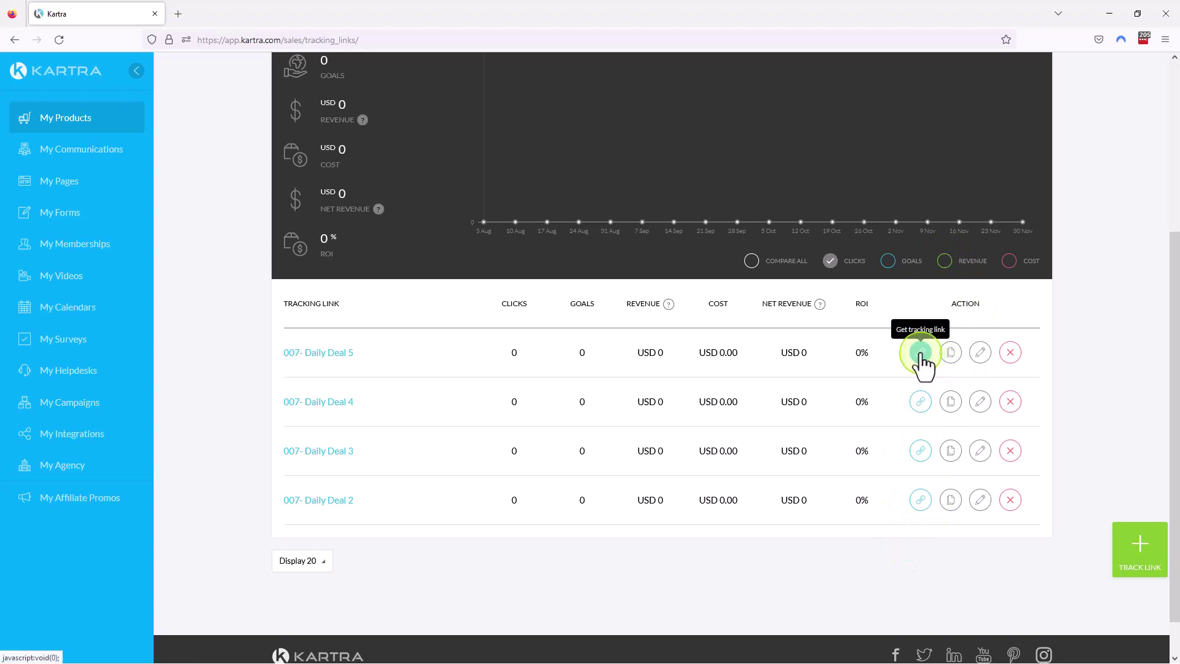
pyautogui.click(921, 453)
pyautogui.moveTo(656, 341); pyautogui.dragTo(468, 340)
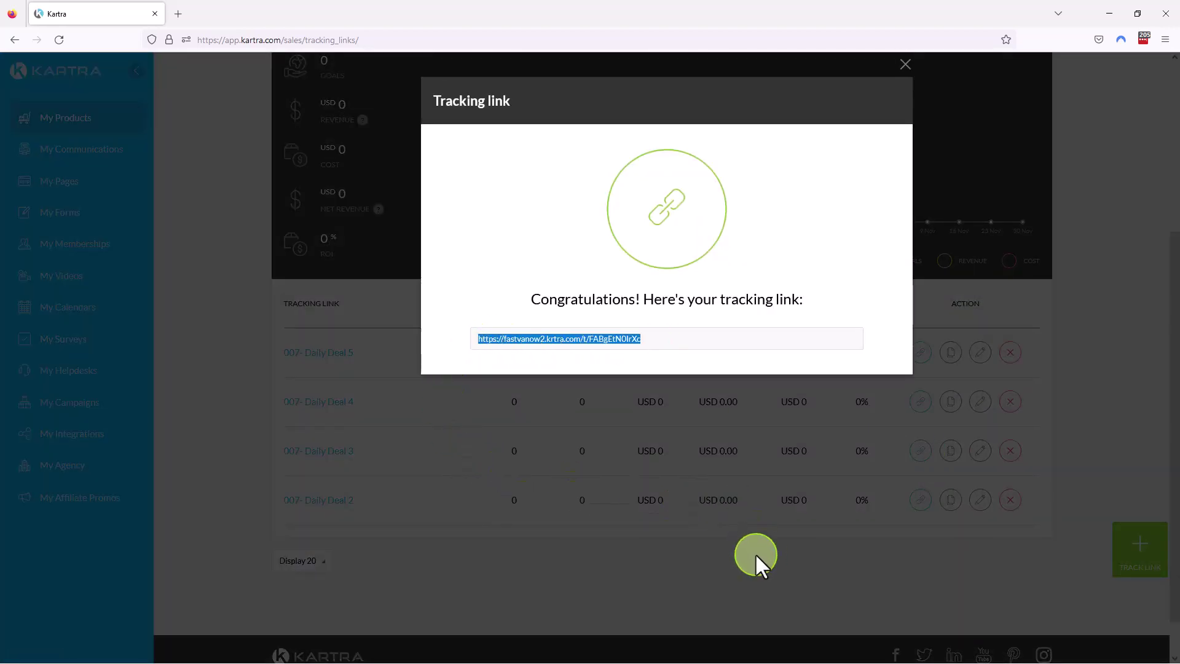
pyautogui.click(905, 68)
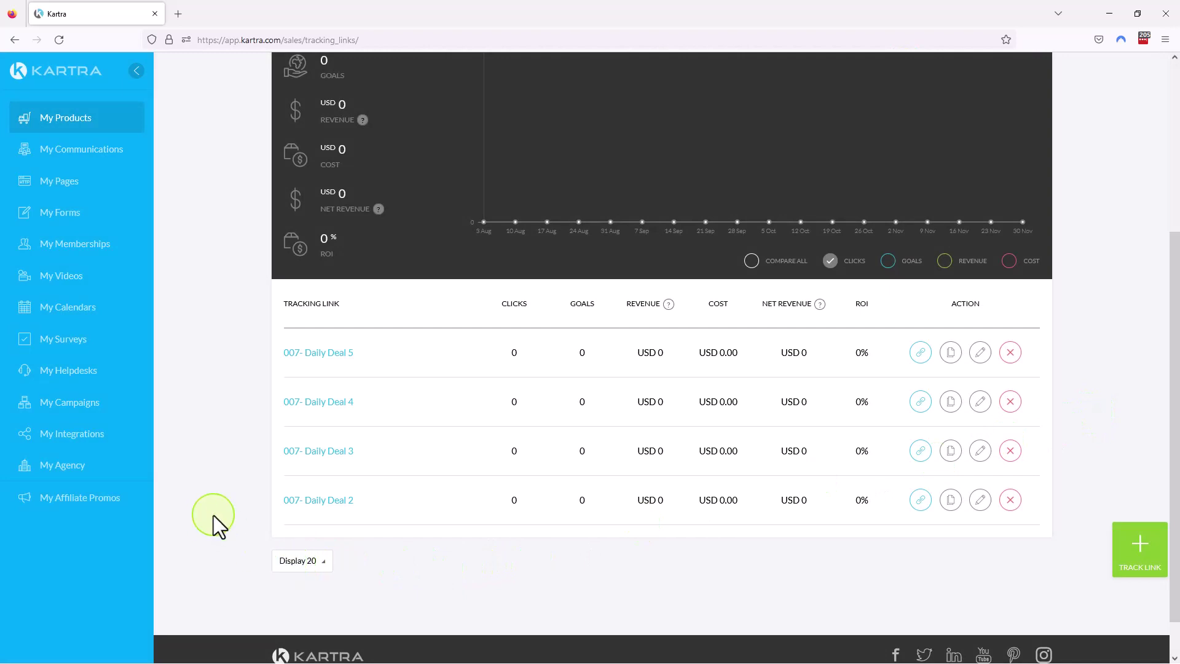
# - Reopen the campaign's asset checklist and go to the imported pages
pyautogui.scroll(5, 943, 282)
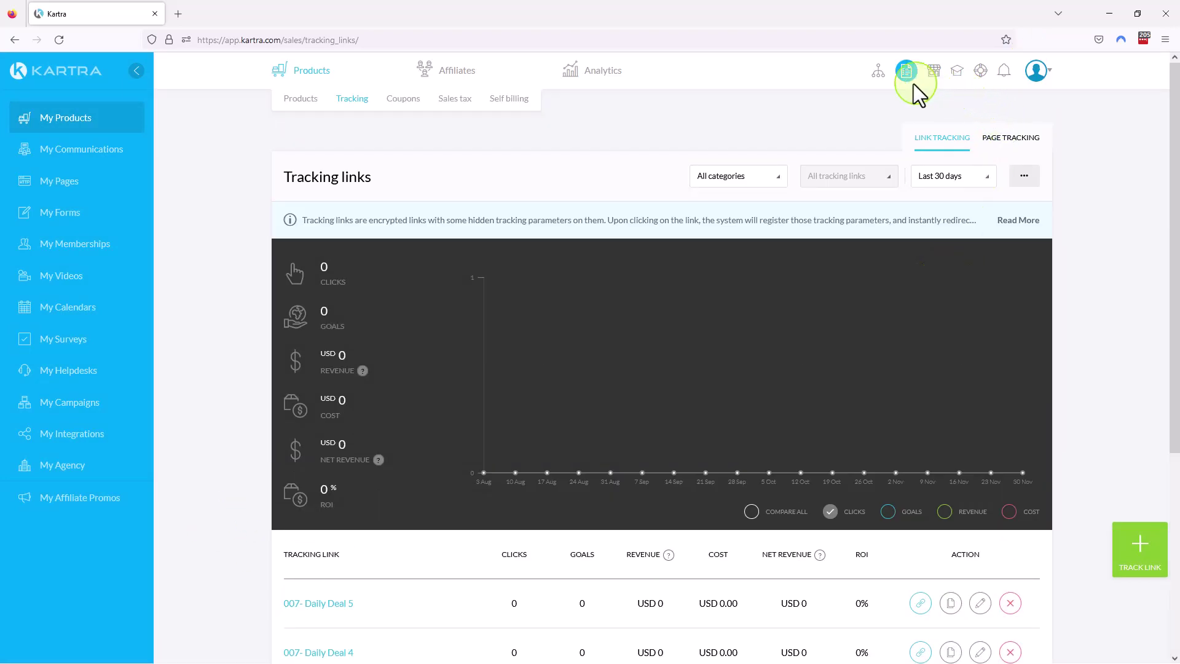
pyautogui.click(878, 75)
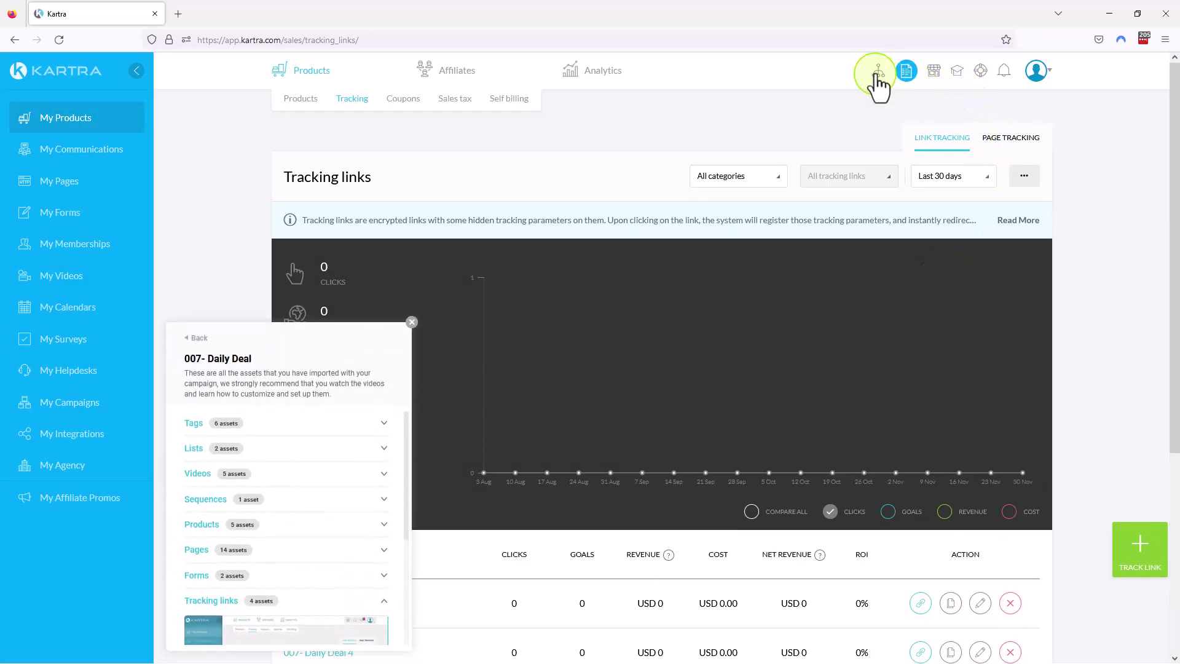
pyautogui.scroll(-1, 278, 585)
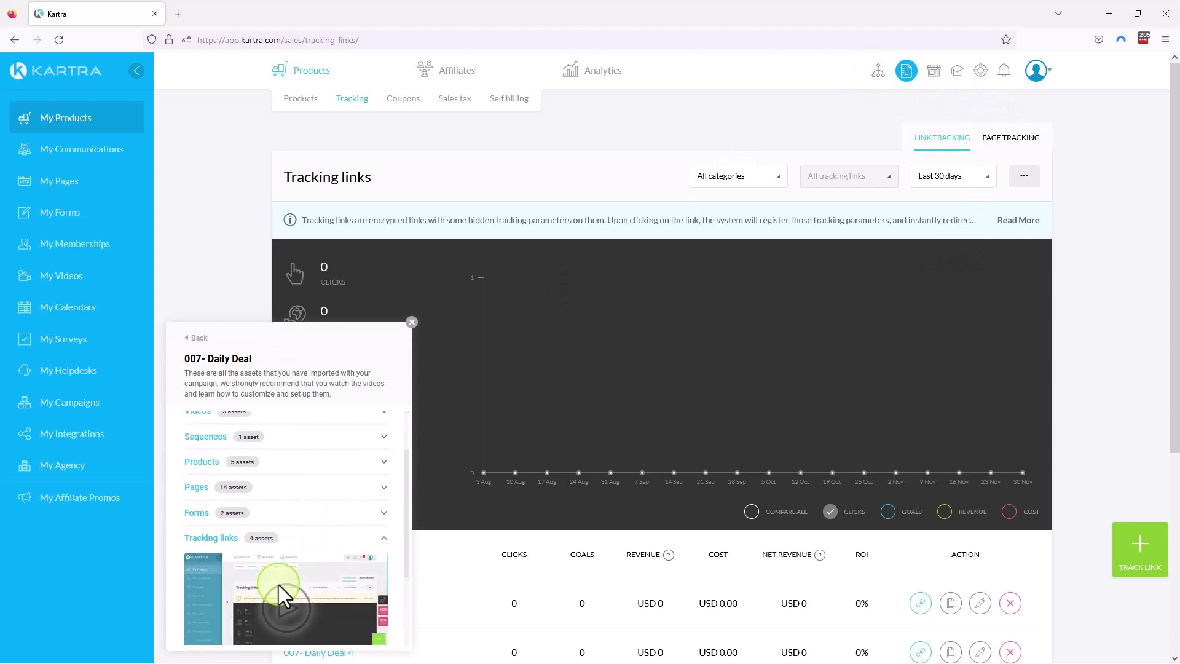
pyautogui.click(297, 492)
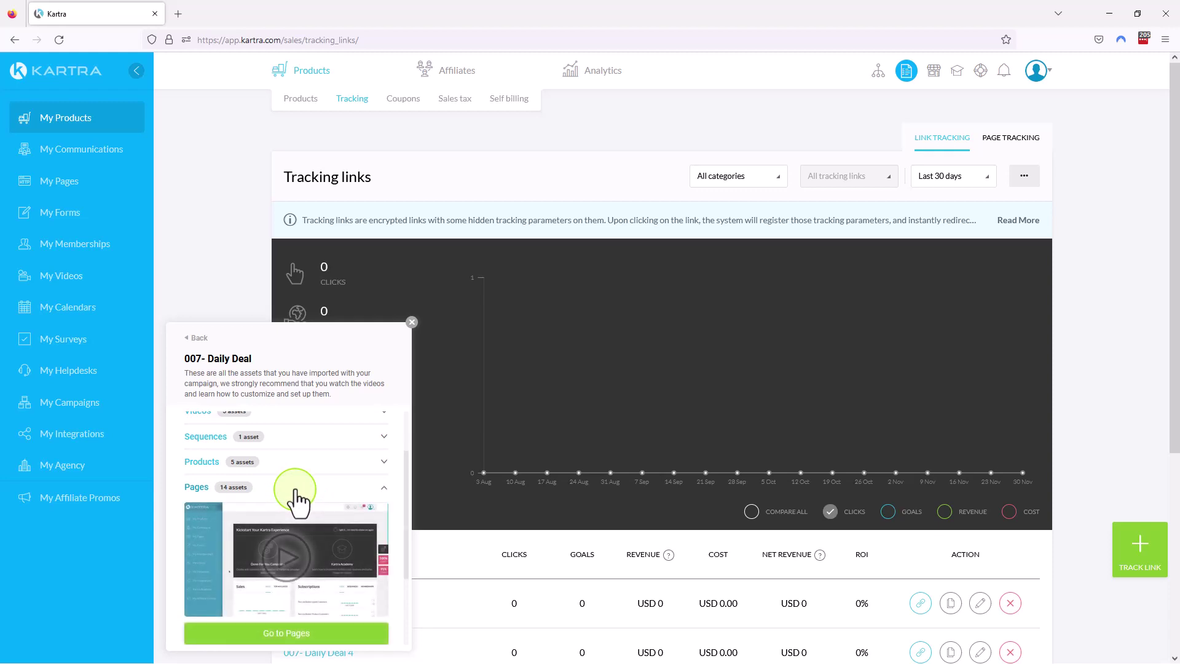
pyautogui.click(303, 528)
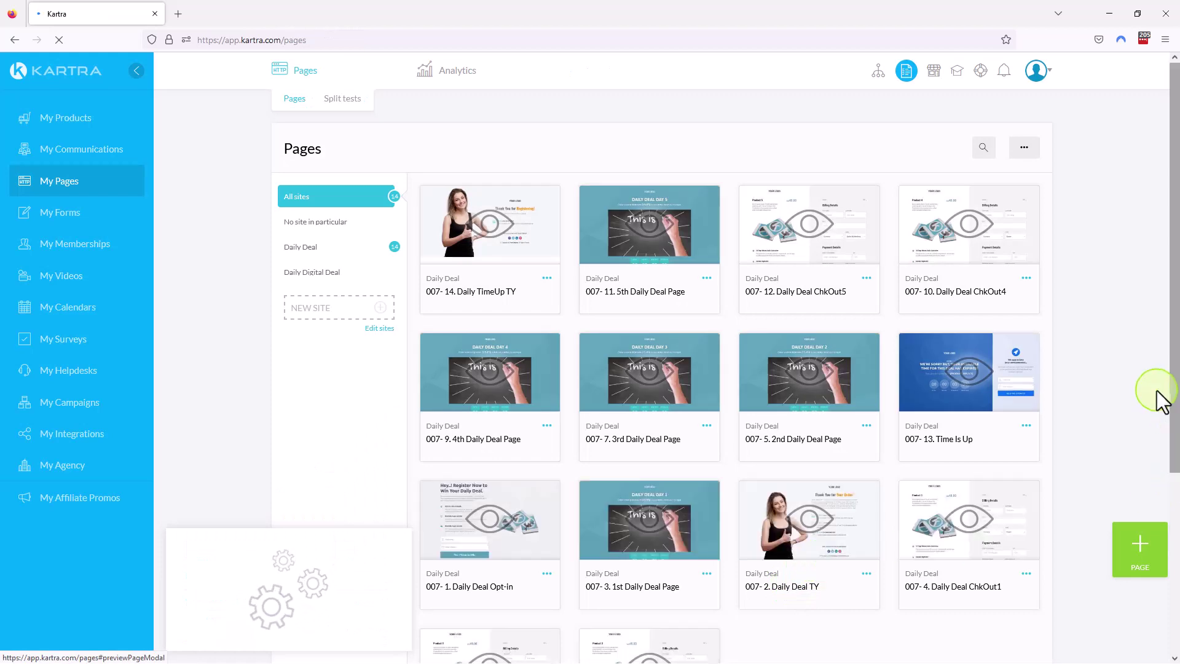
# - Dismiss the asset checklist and look through the full list of imported Daily Deal pages
pyautogui.click(410, 323)
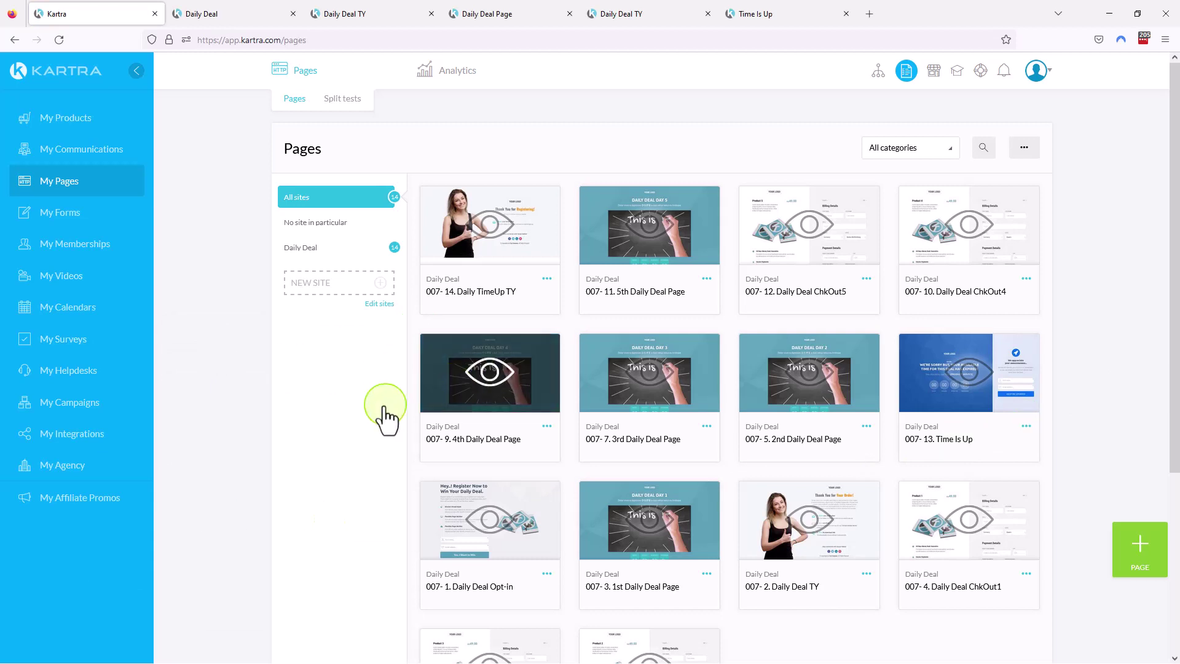
pyautogui.scroll(-2, 372, 519)
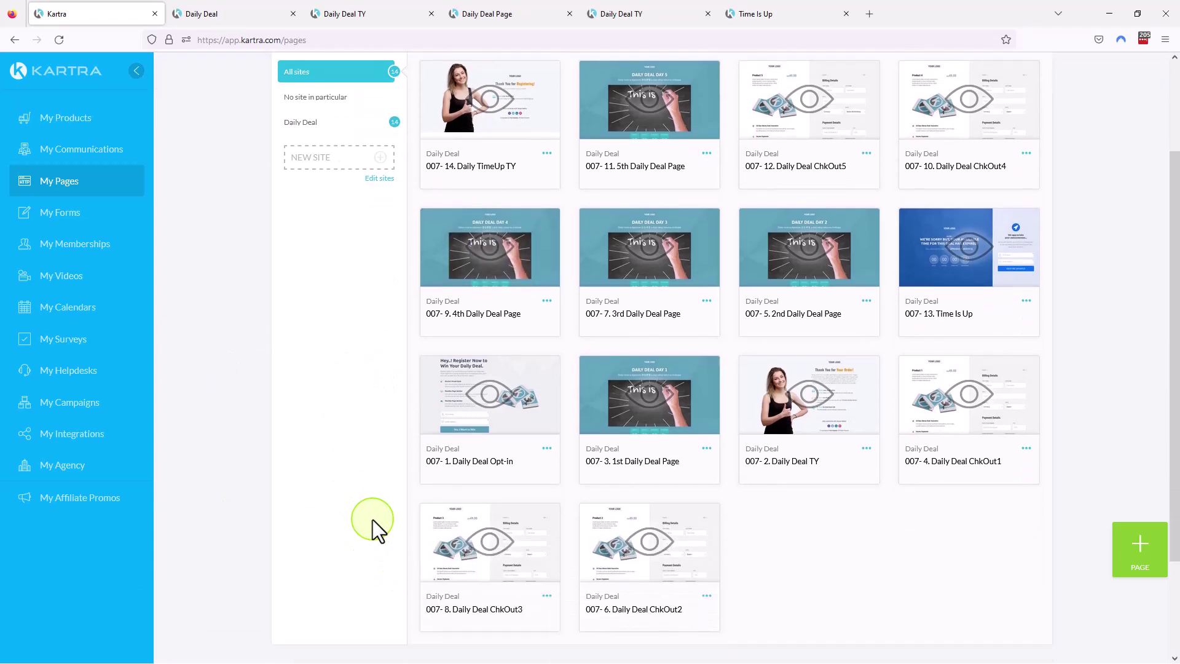
pyautogui.scroll(2, 372, 519)
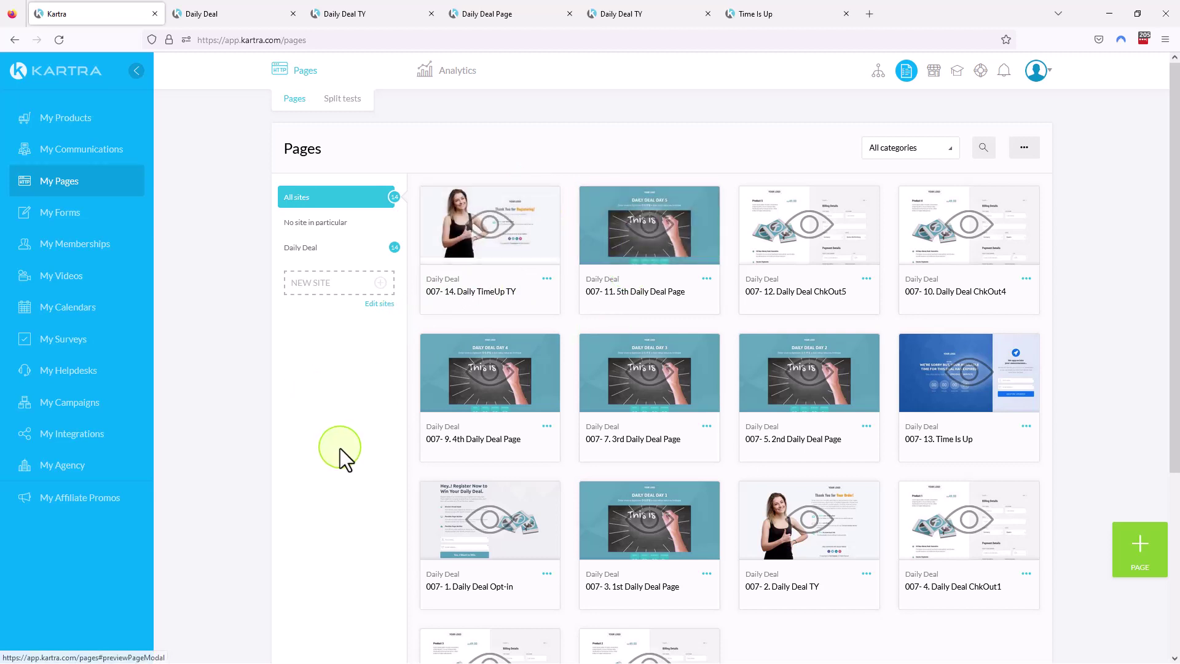
pyautogui.scroll(-1, 340, 447)
pyautogui.scroll(1, 341, 448)
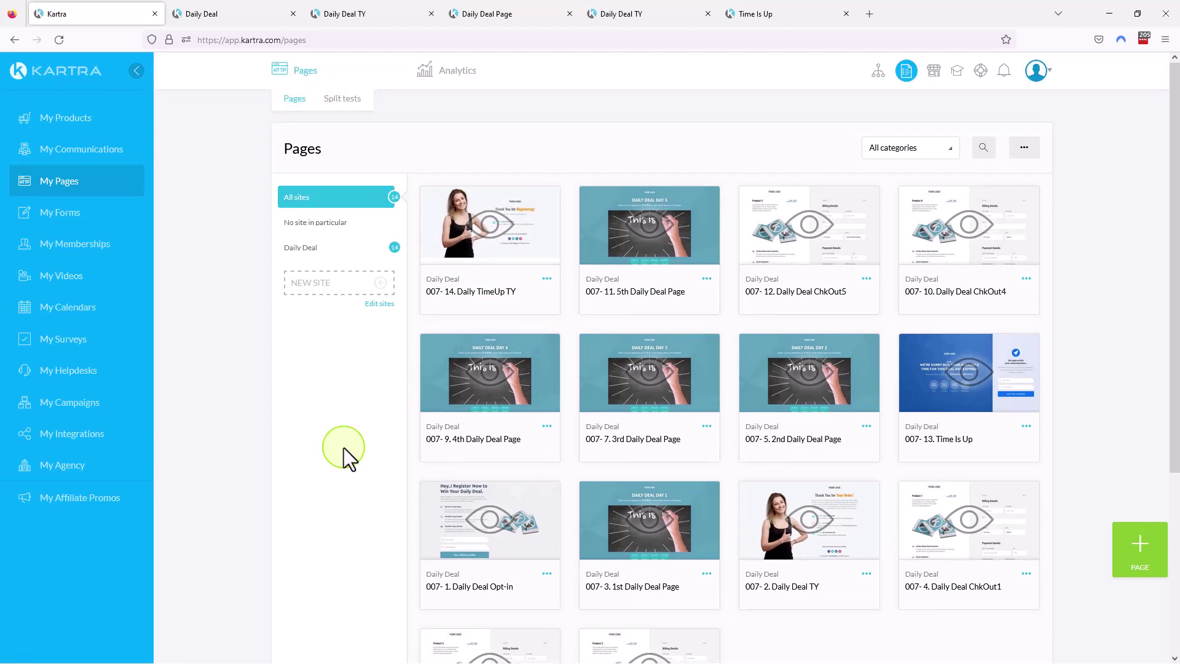
# - Examine the live Daily Deal opt-in page and compare it with the registration thank-you page
pyautogui.click(246, 13)
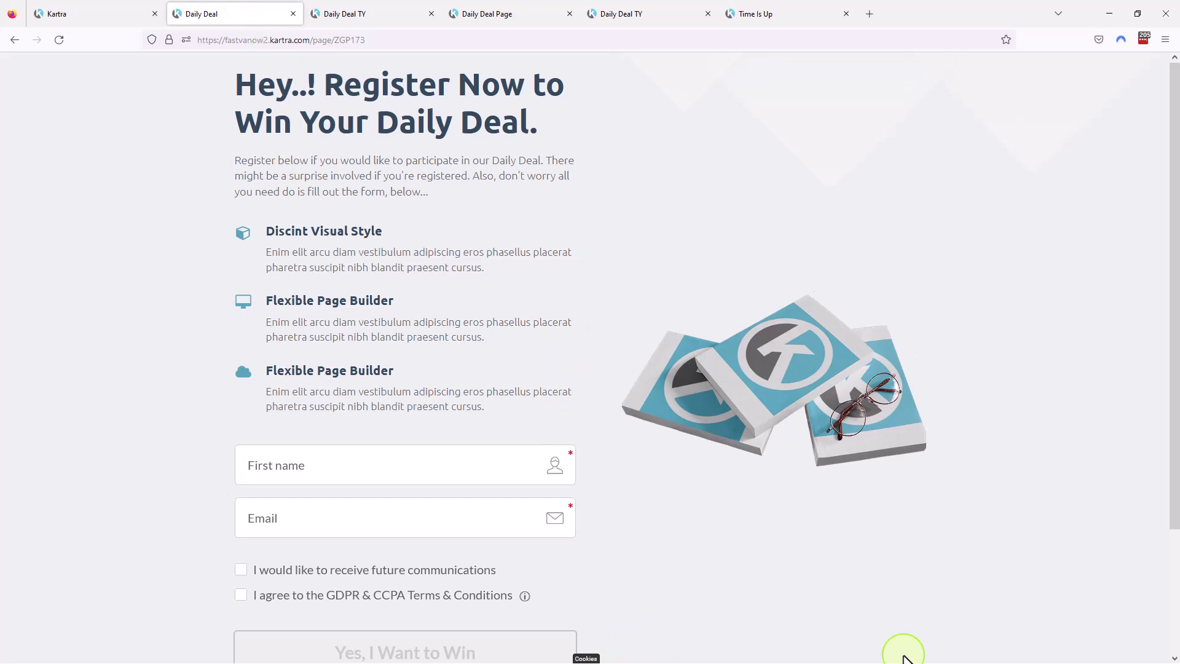
pyautogui.scroll(-3, 835, 531)
pyautogui.scroll(3, 835, 531)
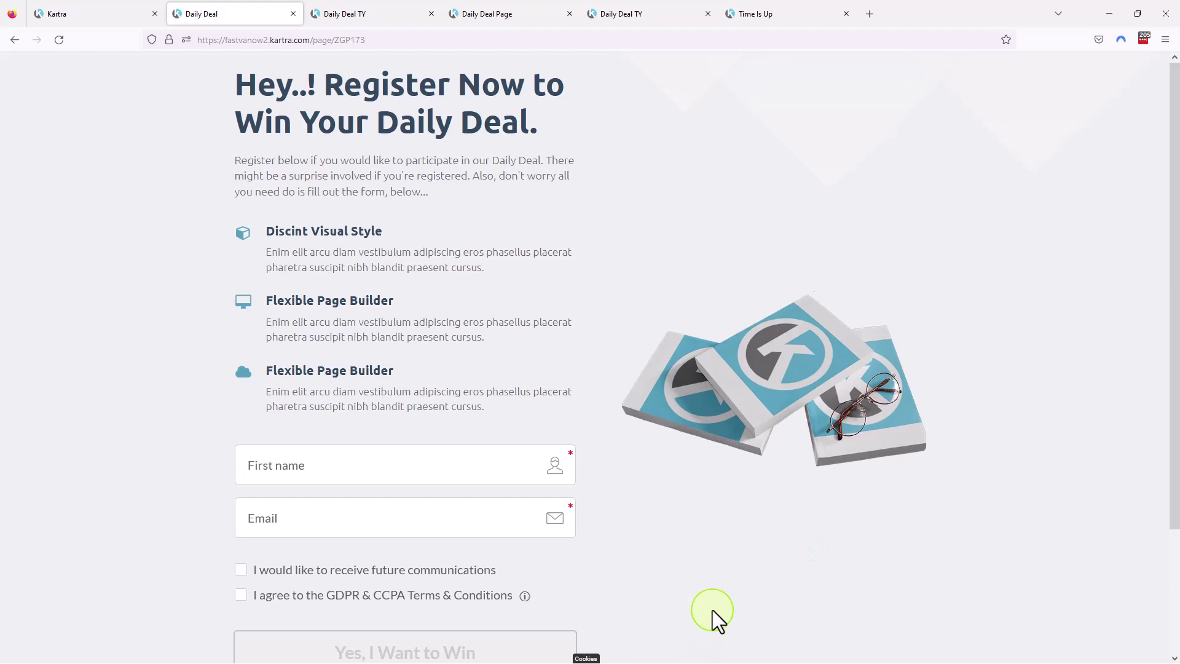
pyautogui.click(393, 17)
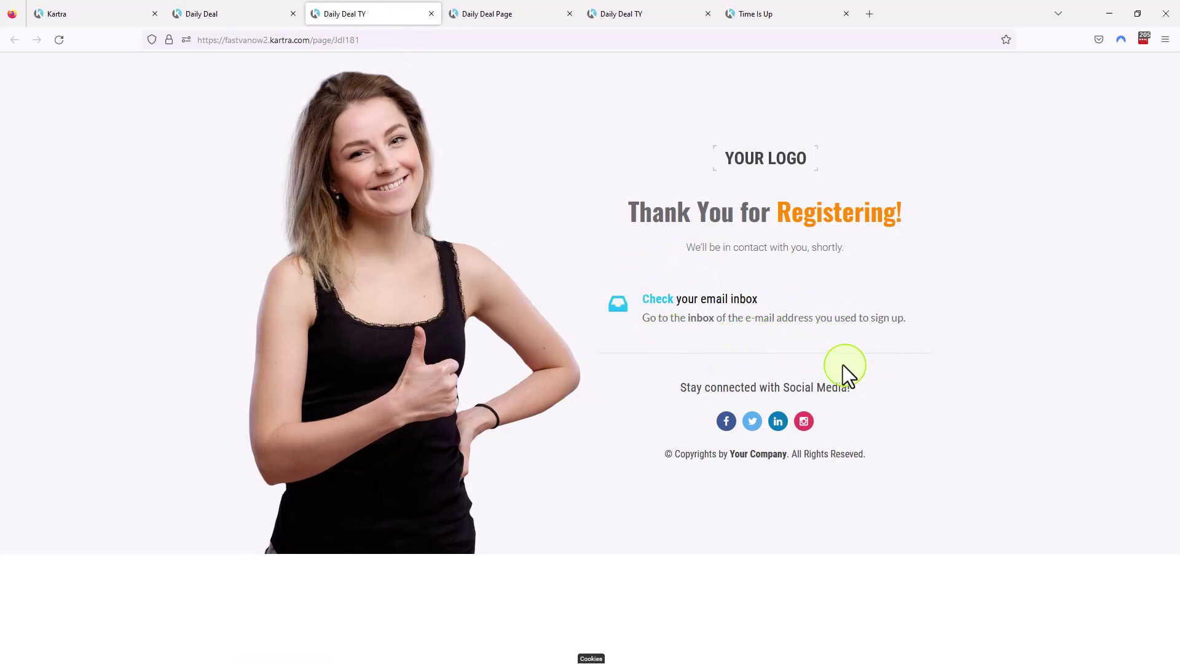
pyautogui.click(226, 9)
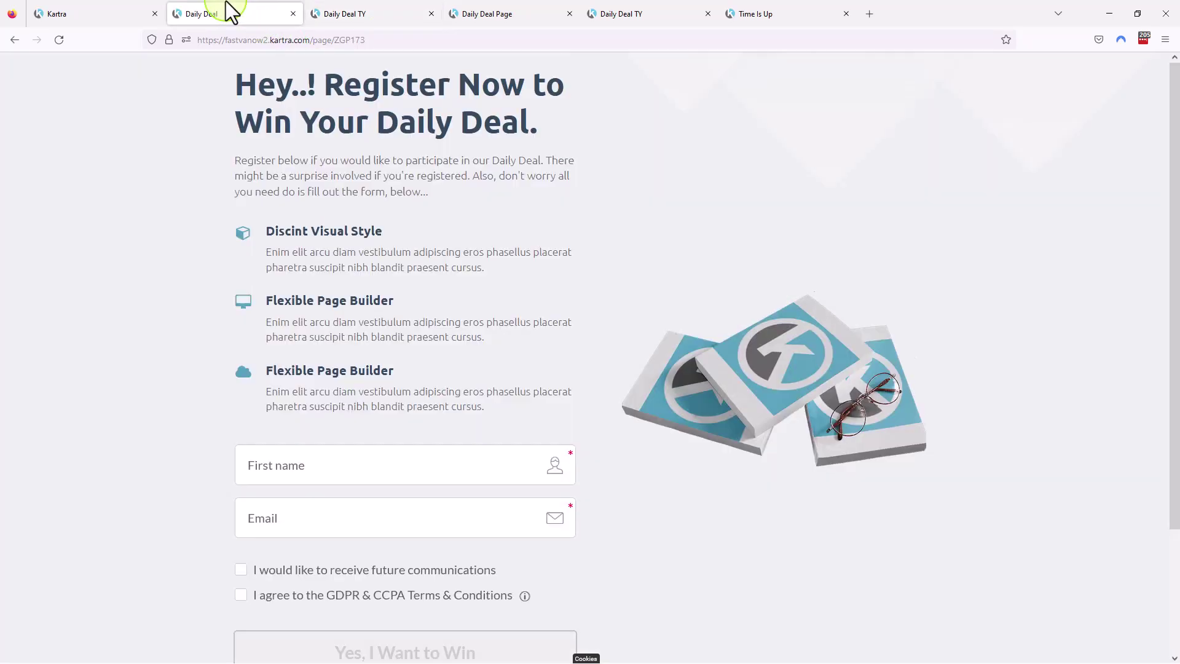
pyautogui.click(363, 14)
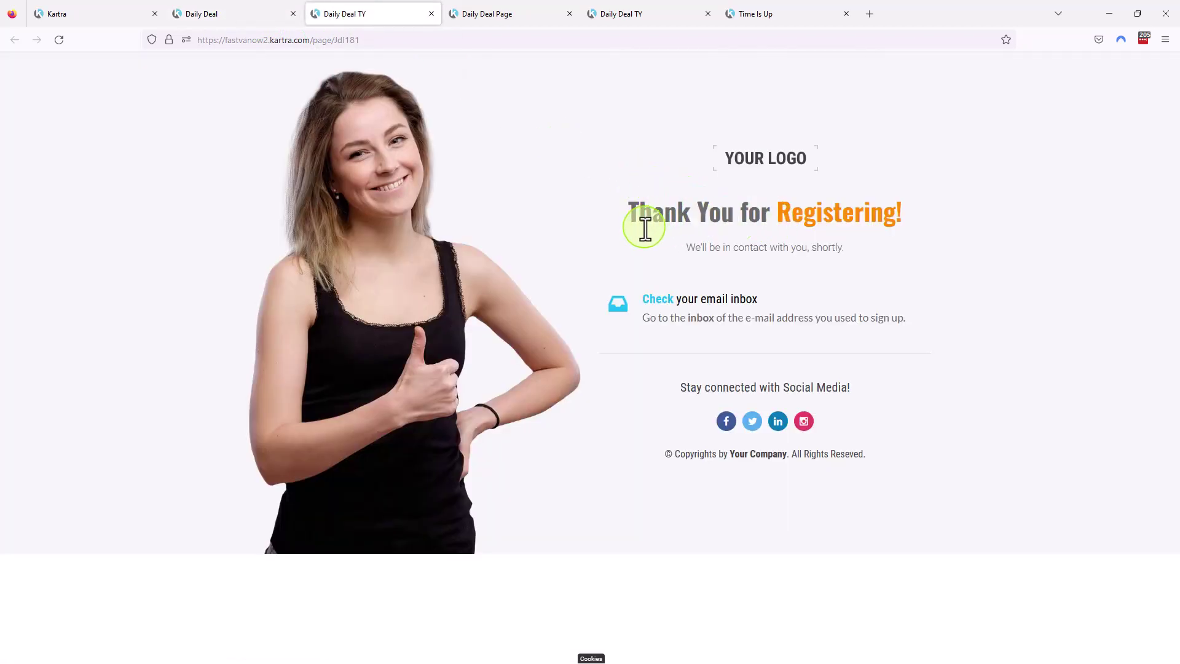
pyautogui.click(254, 13)
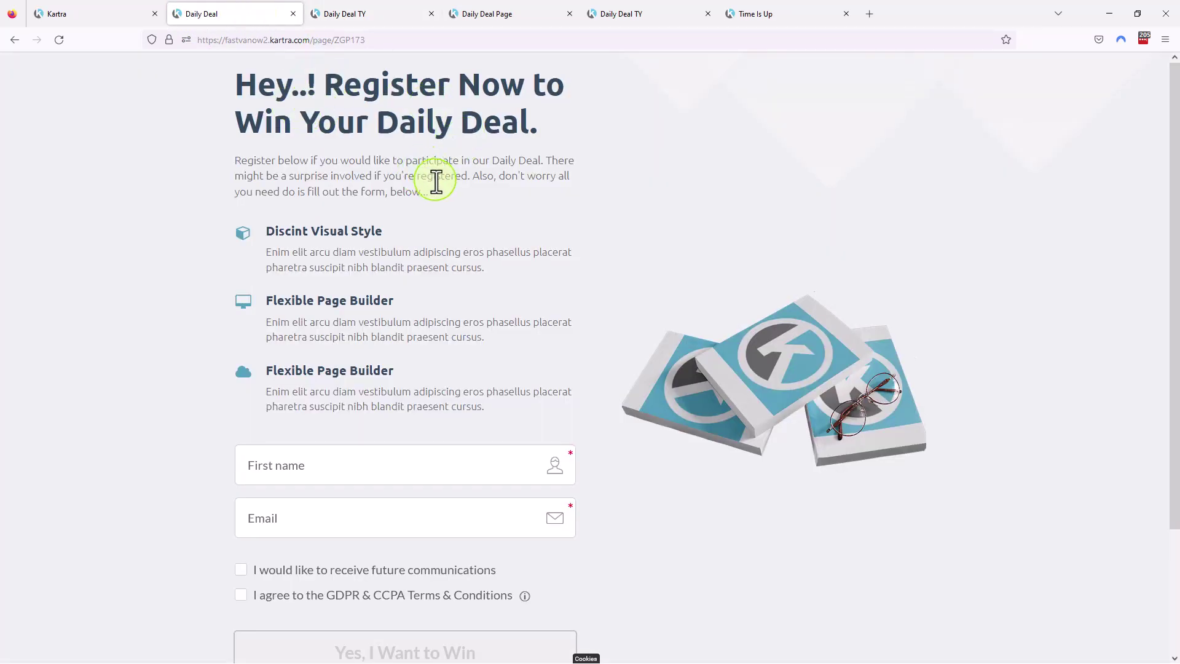
# - Review the live Daily Deal Day 1 page and open its $49 purchase link in a new tab
pyautogui.click(508, 15)
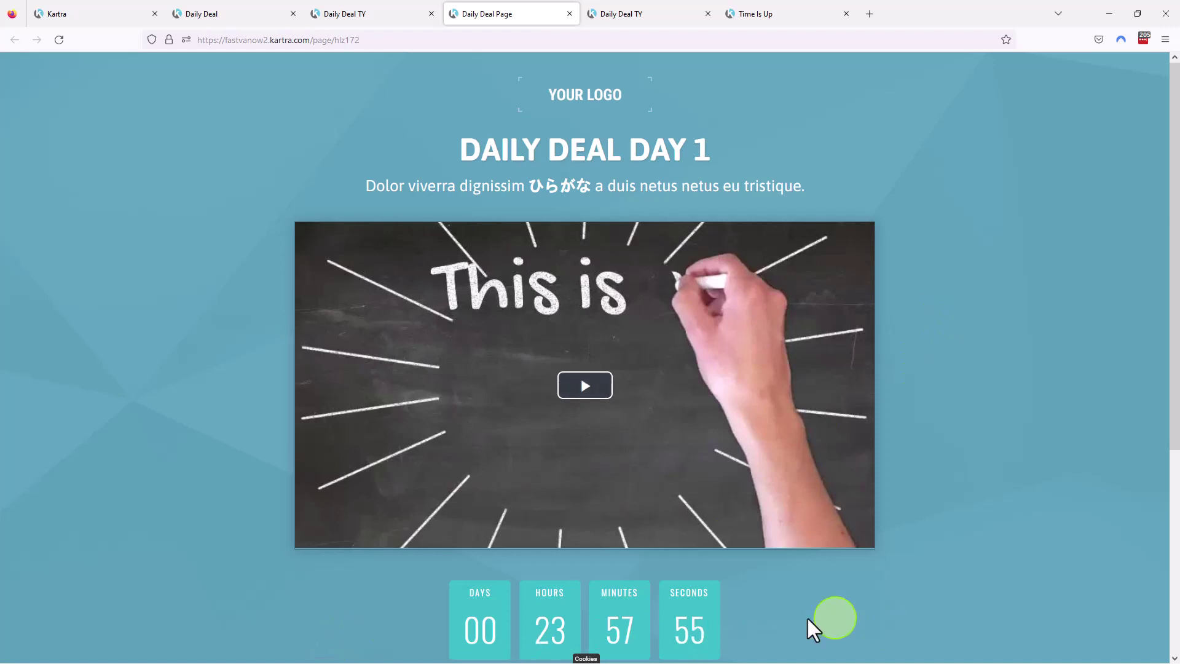
pyautogui.scroll(-2, 783, 631)
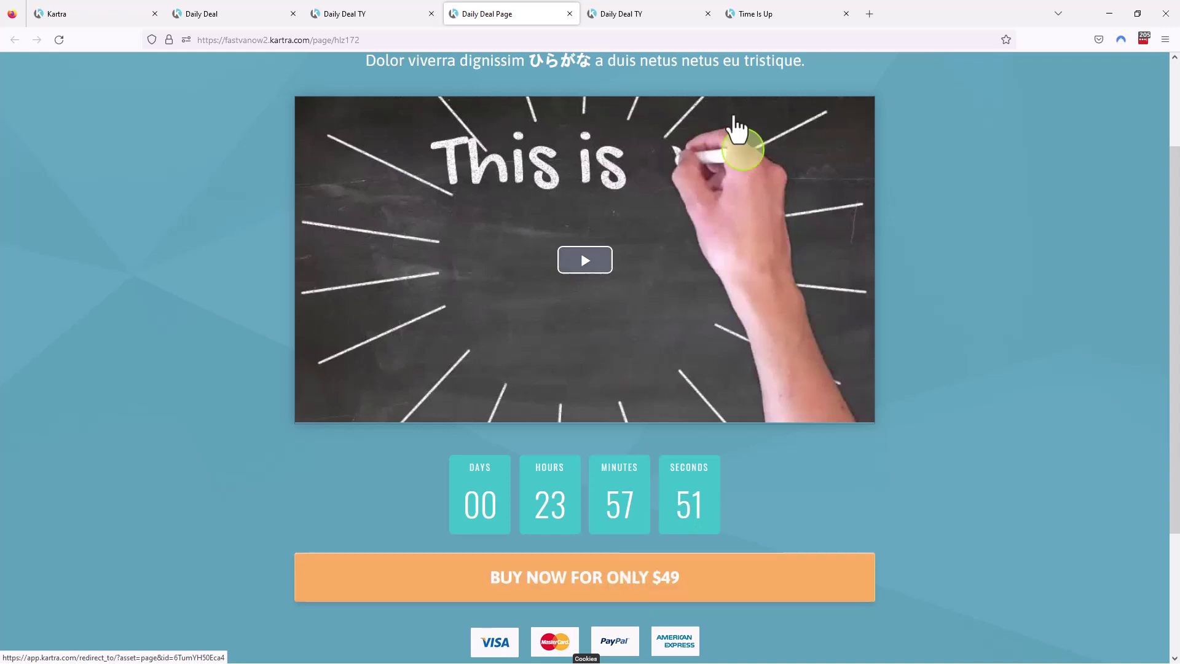
pyautogui.click(637, 17)
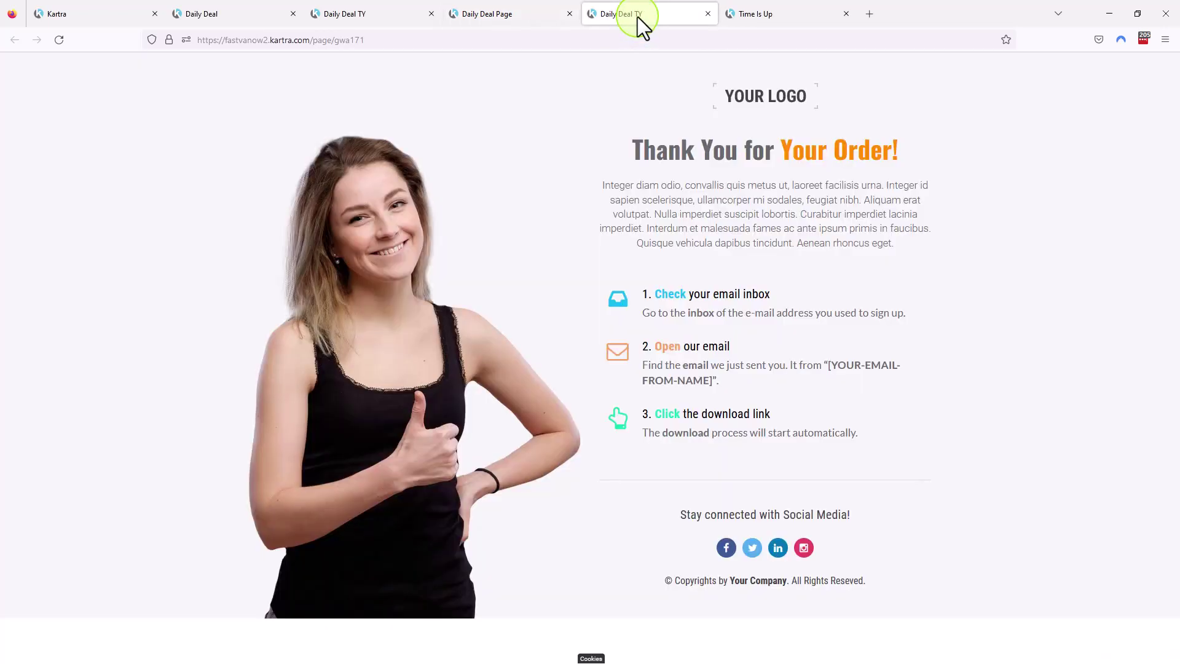
pyautogui.click(515, 14)
pyautogui.rightClick(596, 583)
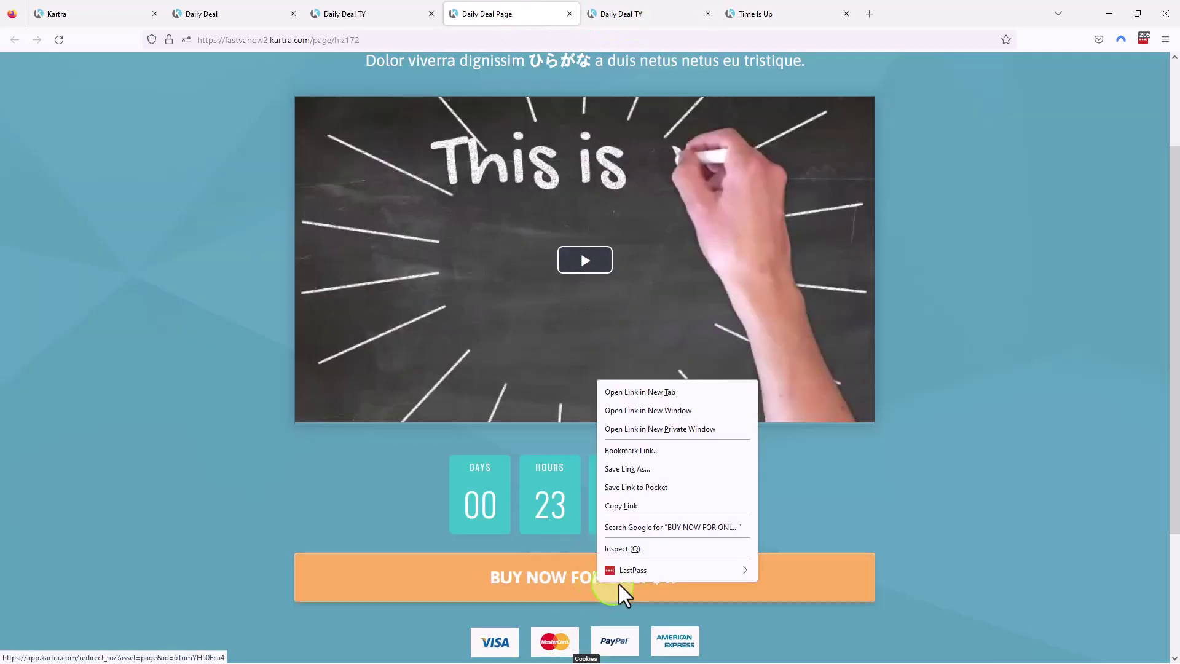
pyautogui.click(681, 393)
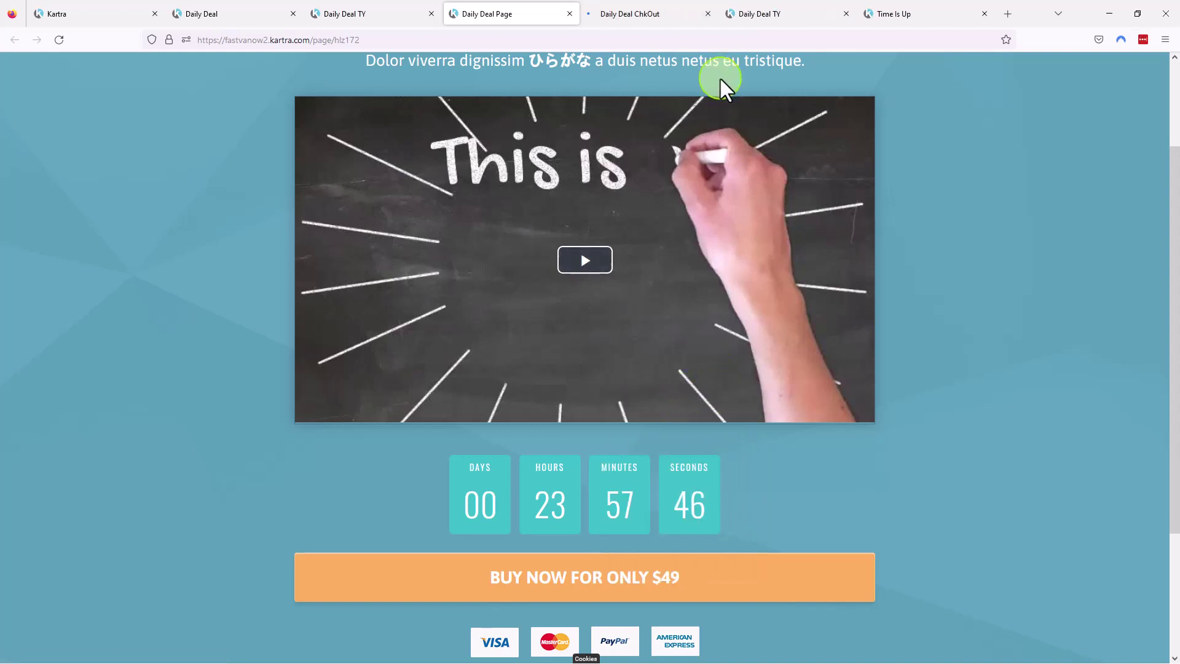
# - Examine the Product 1 checkout page, including its payment details and order form
pyautogui.click(664, 22)
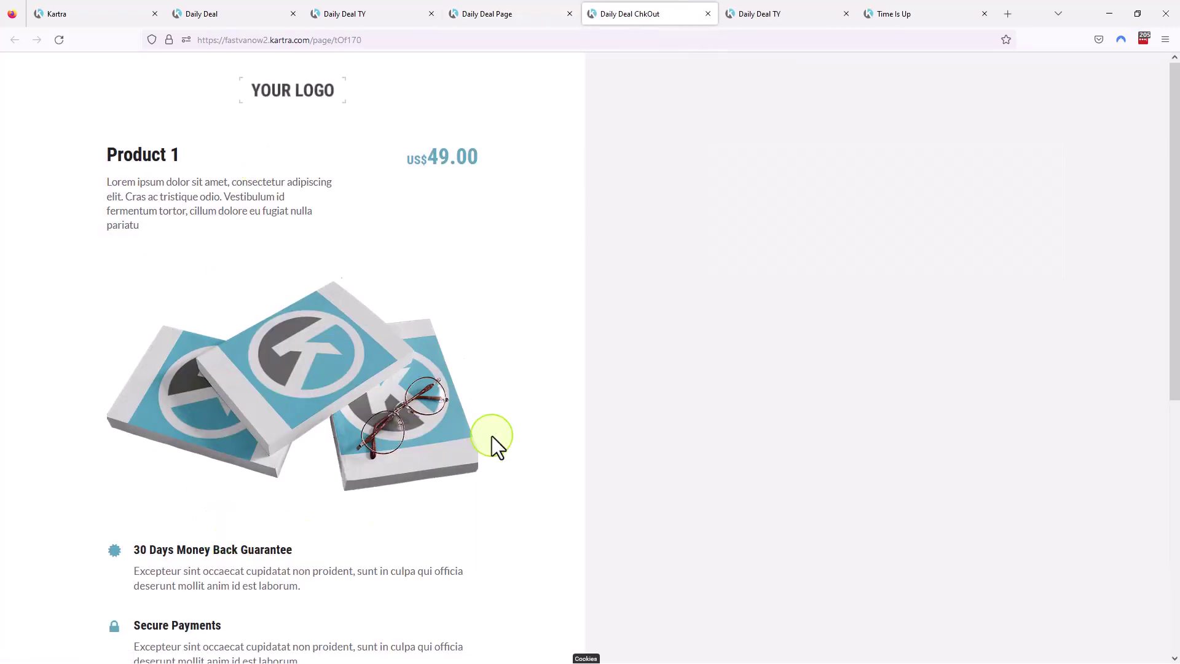
pyautogui.scroll(-6, 495, 438)
pyautogui.scroll(5, 498, 439)
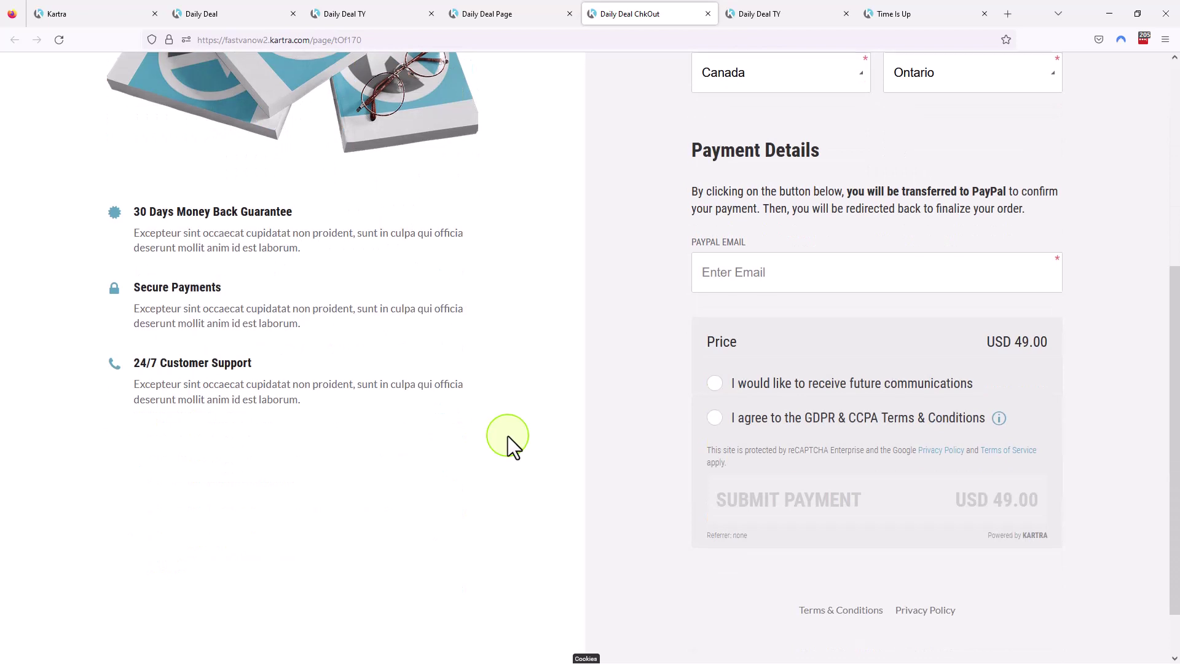
pyautogui.scroll(5, 508, 437)
# - Compare the order thank-you page with the registration thank-you page, and view the Time Is Up page
pyautogui.click(793, 15)
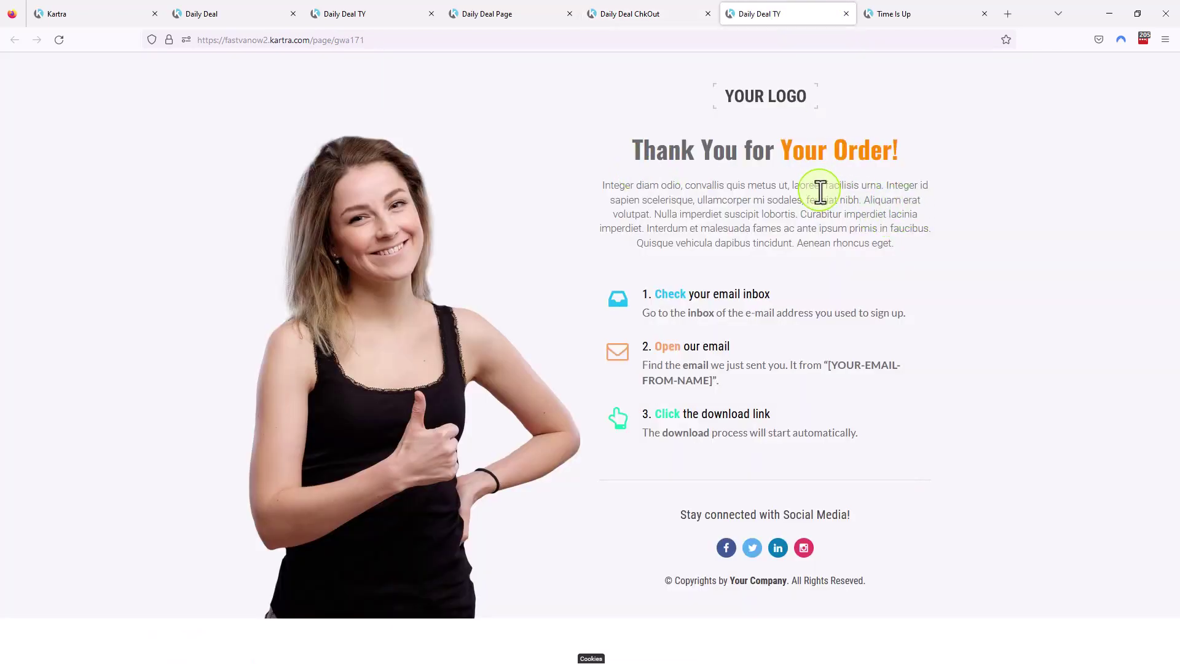
pyautogui.click(370, 16)
pyautogui.click(759, 13)
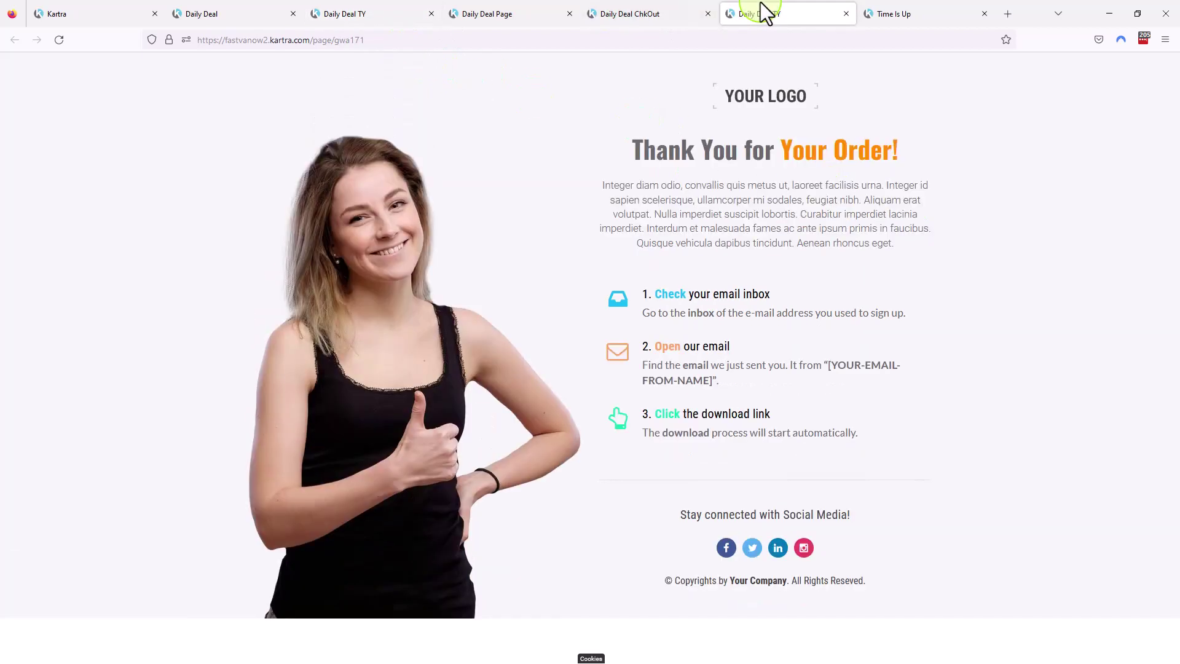
pyautogui.click(358, 17)
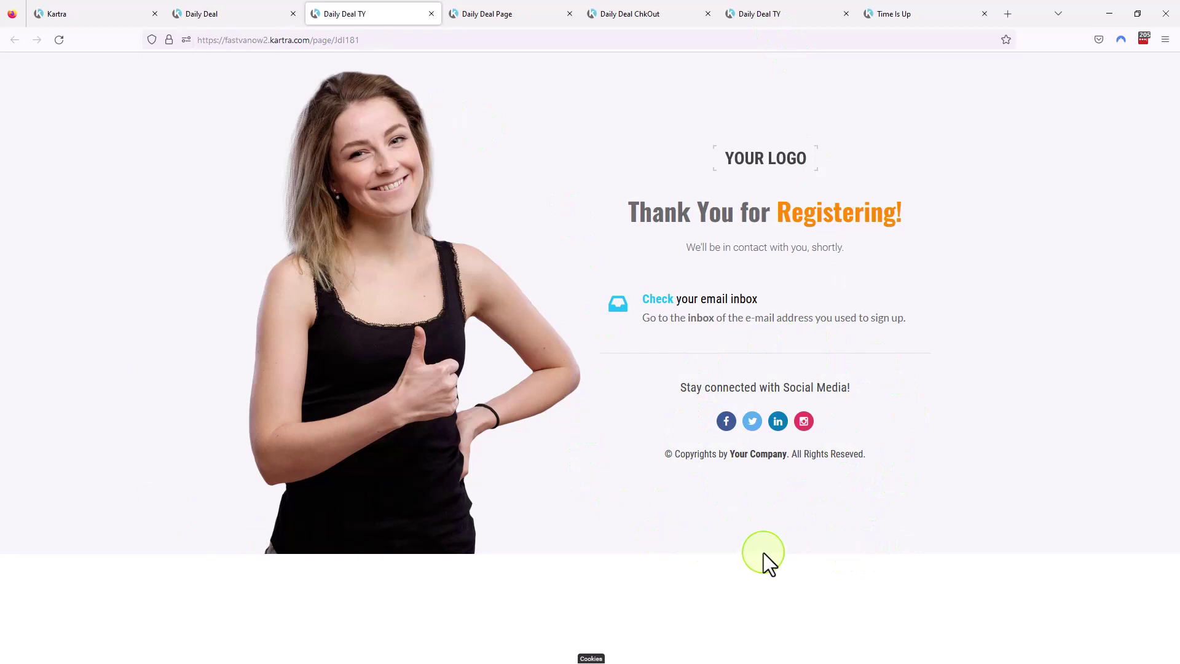
pyautogui.click(925, 27)
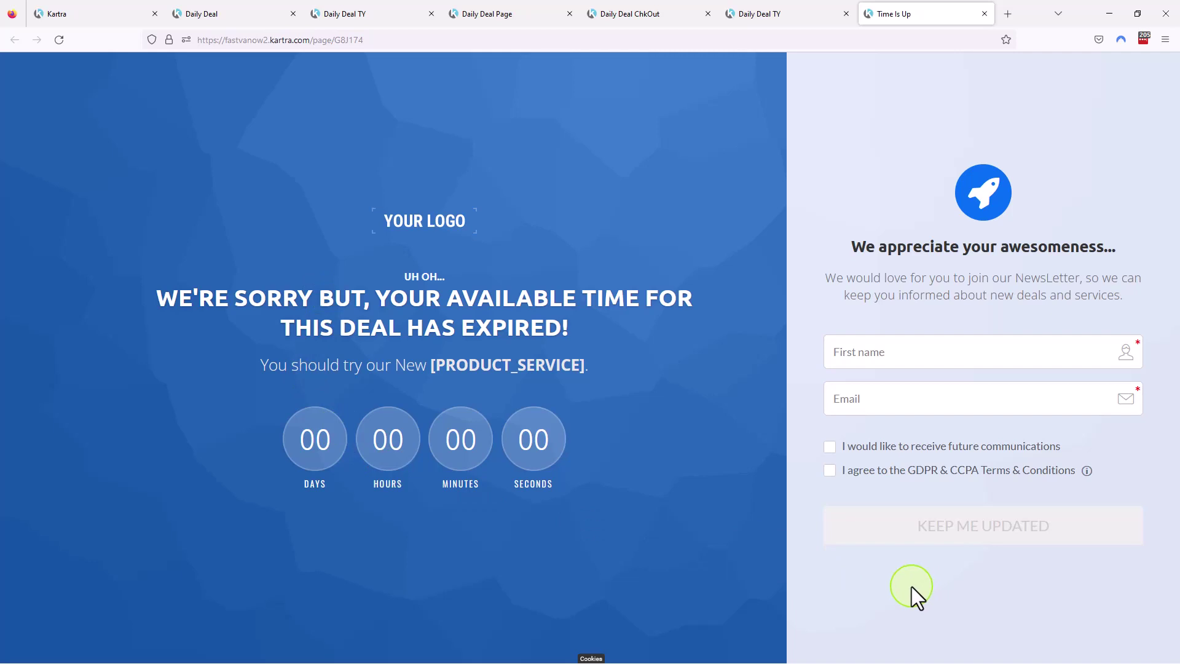
# - Fill in the first name and e-mail fields of the Daily Deal opt-in form with test contact details
pyautogui.click(215, 8)
pyautogui.click(393, 469)
pyautogui.click(393, 469)
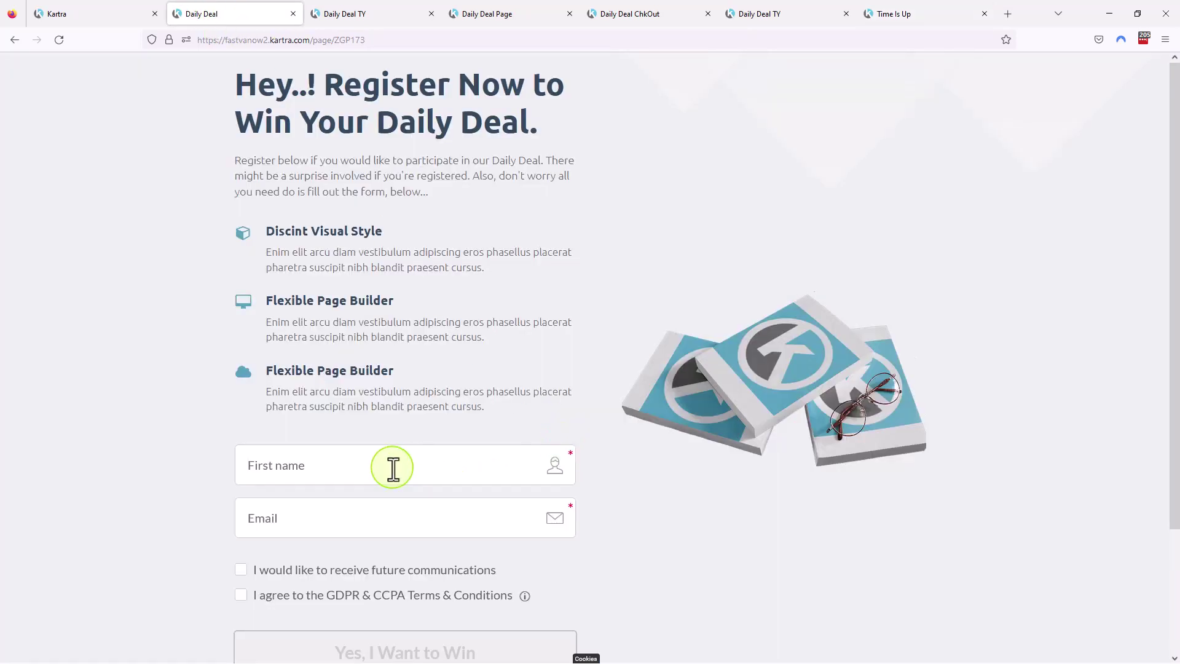
pyautogui.write('Lion')
pyautogui.press('Tab')
pyautogui.write('007')
pyautogui.click(346, 525)
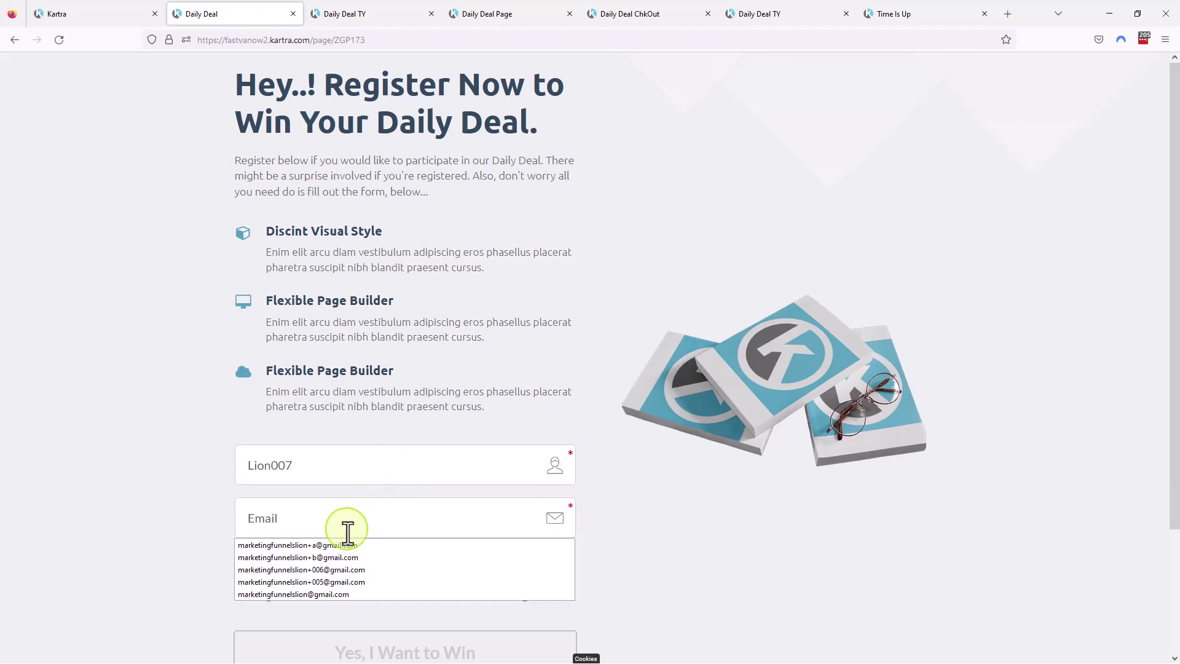
pyautogui.click(346, 582)
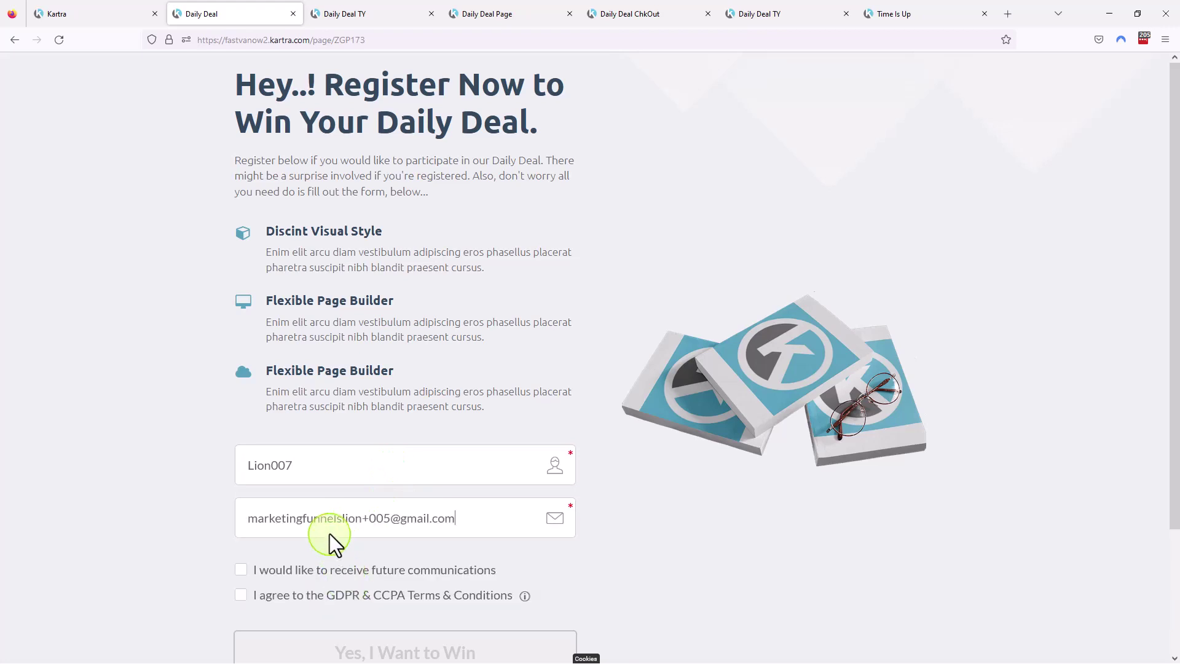
pyautogui.click(385, 519)
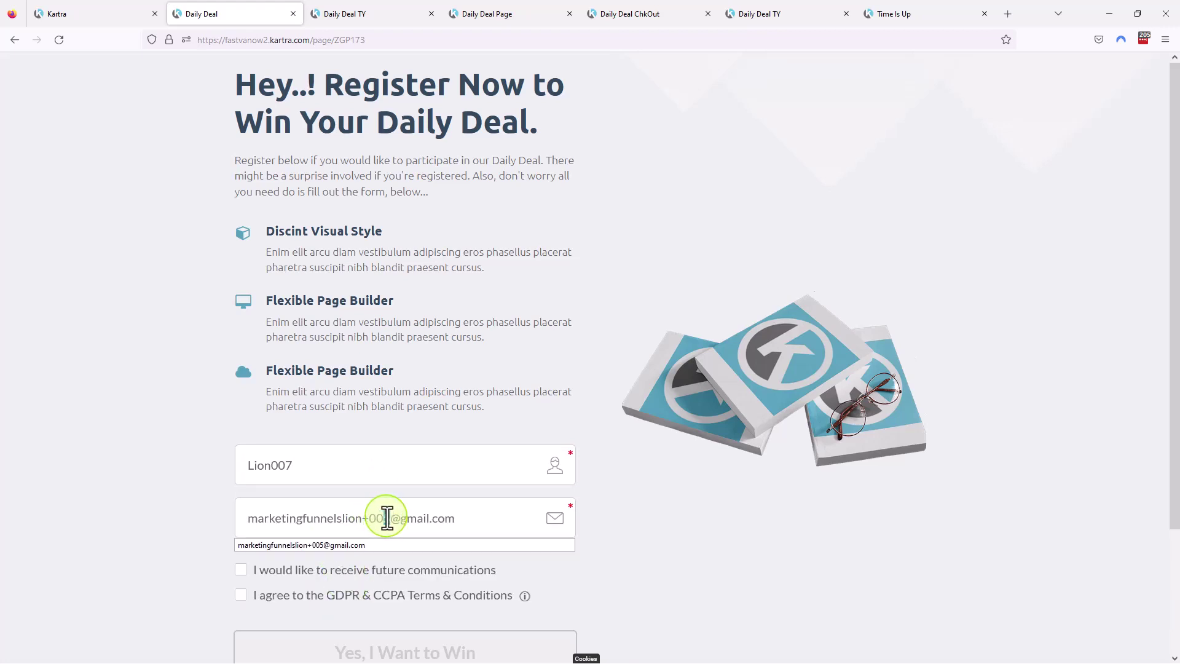
pyautogui.press('BackSpace')
pyautogui.write('7')
# - Consent to future communications, agree to the GDPR & CCPA terms, and submit the opt-in form
pyautogui.click(241, 572)
pyautogui.click(241, 594)
pyautogui.scroll(-5, 220, 565)
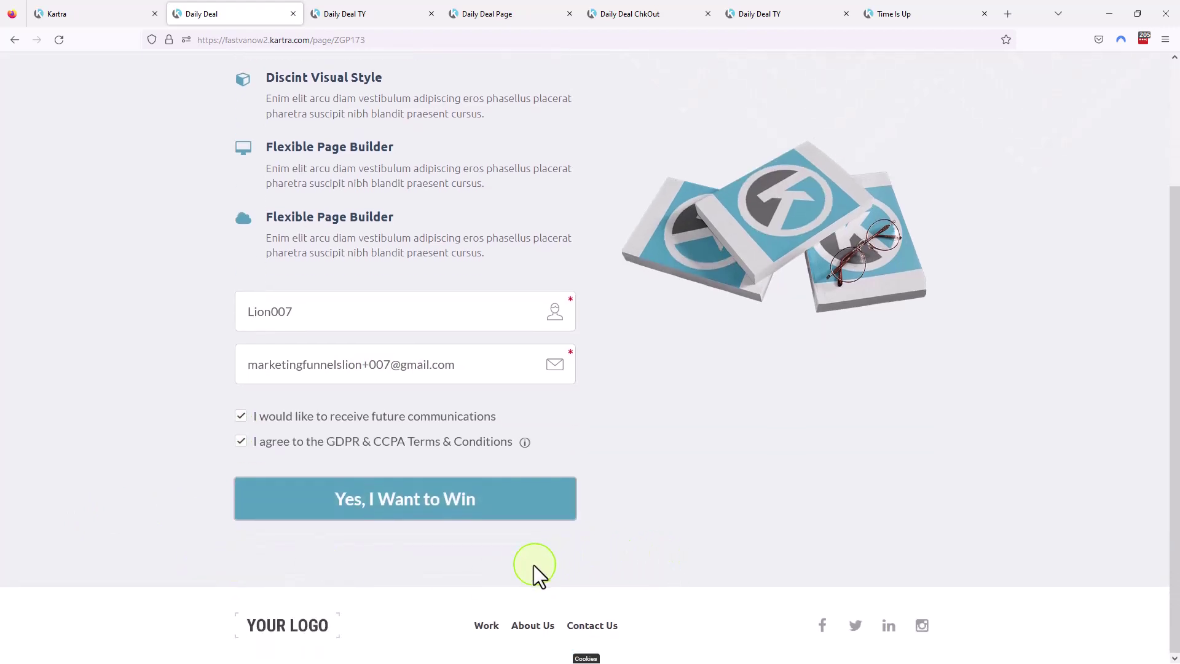
pyautogui.scroll(5, 708, 537)
pyautogui.scroll(-5, 708, 537)
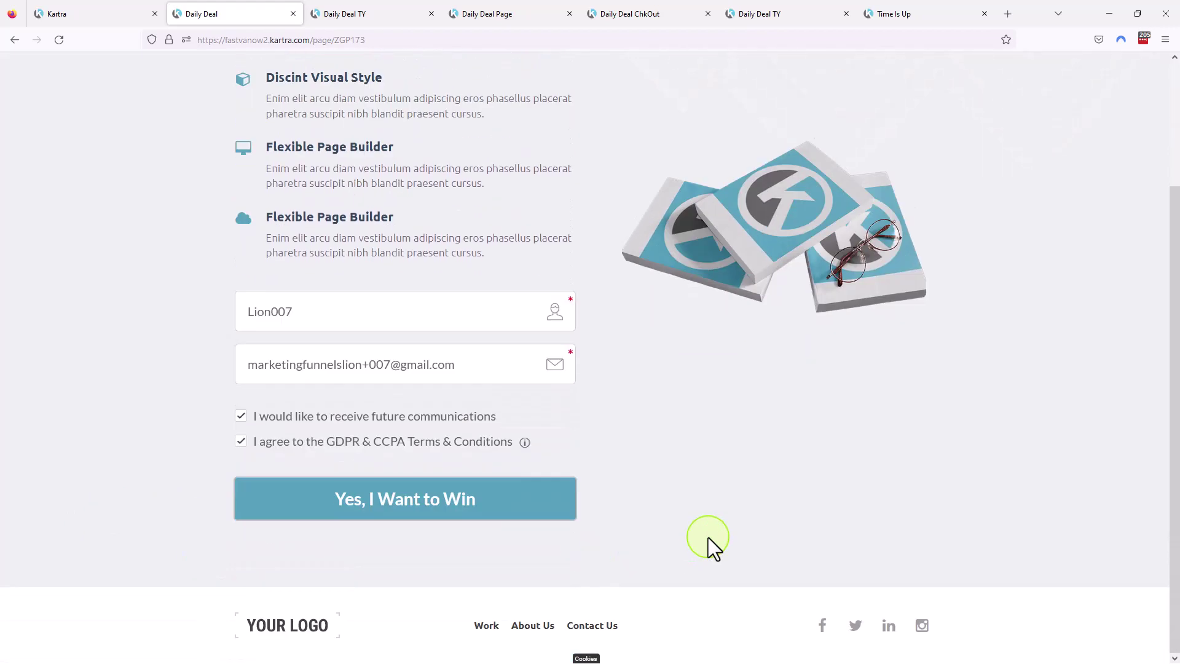
pyautogui.click(519, 516)
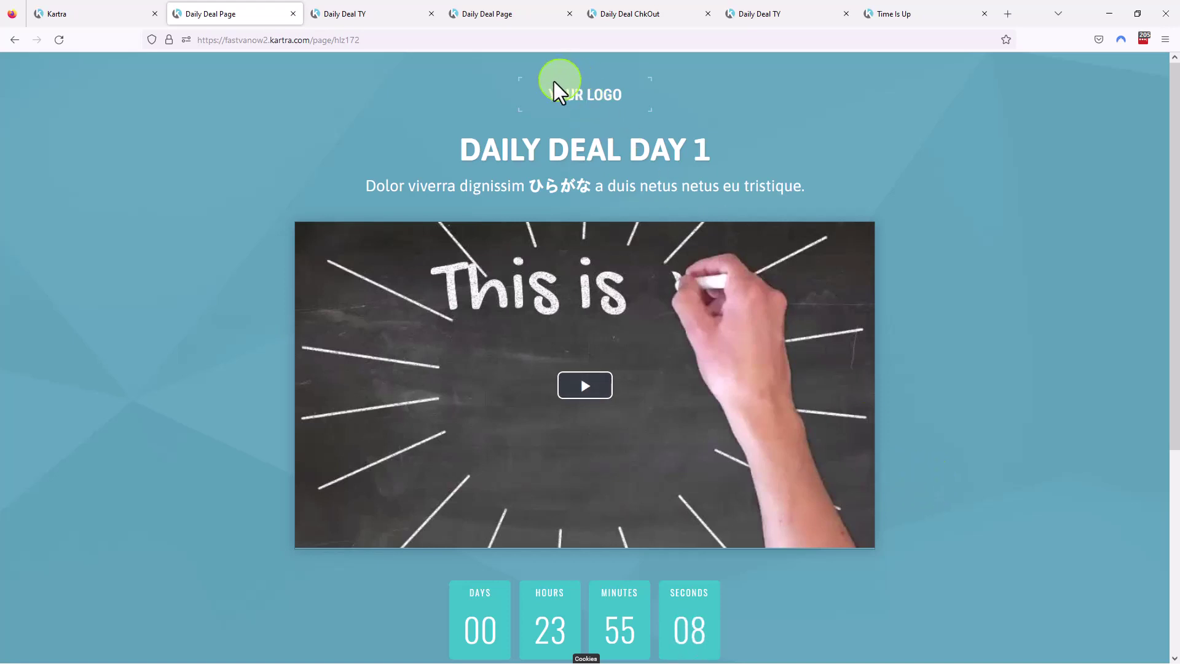
# - Look back over the order thank-you, checkout, Day 1 and registration thank-you pages, and return to the page opened by the opt-in
pyautogui.click(758, 18)
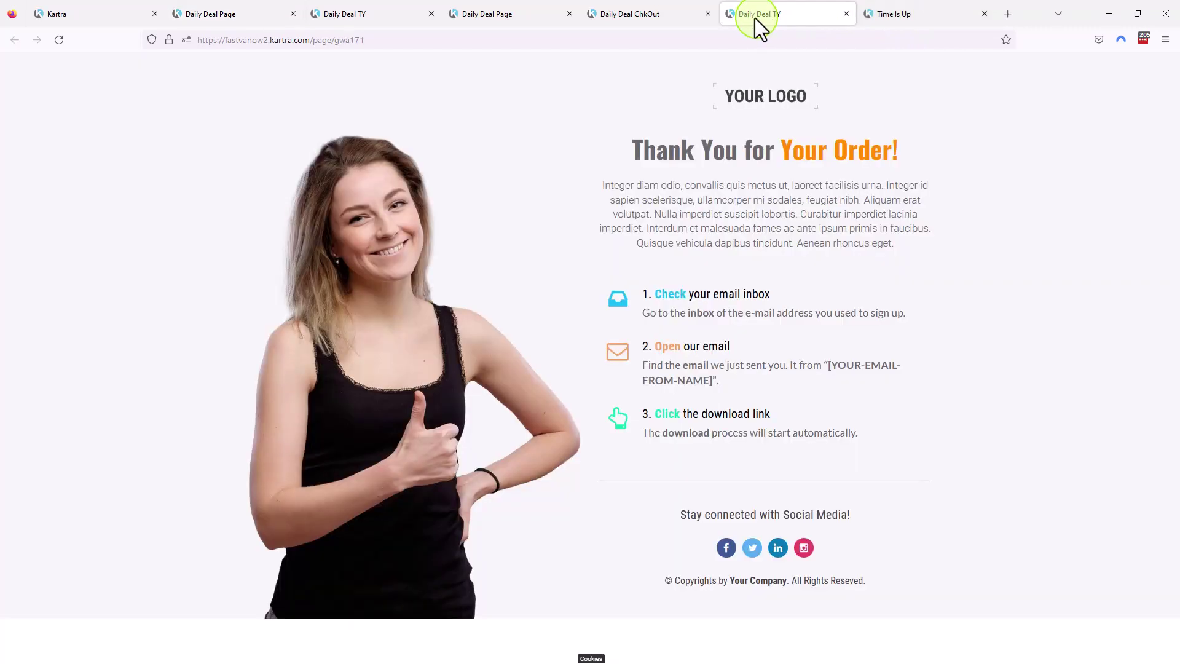
pyautogui.click(672, 17)
pyautogui.click(522, 22)
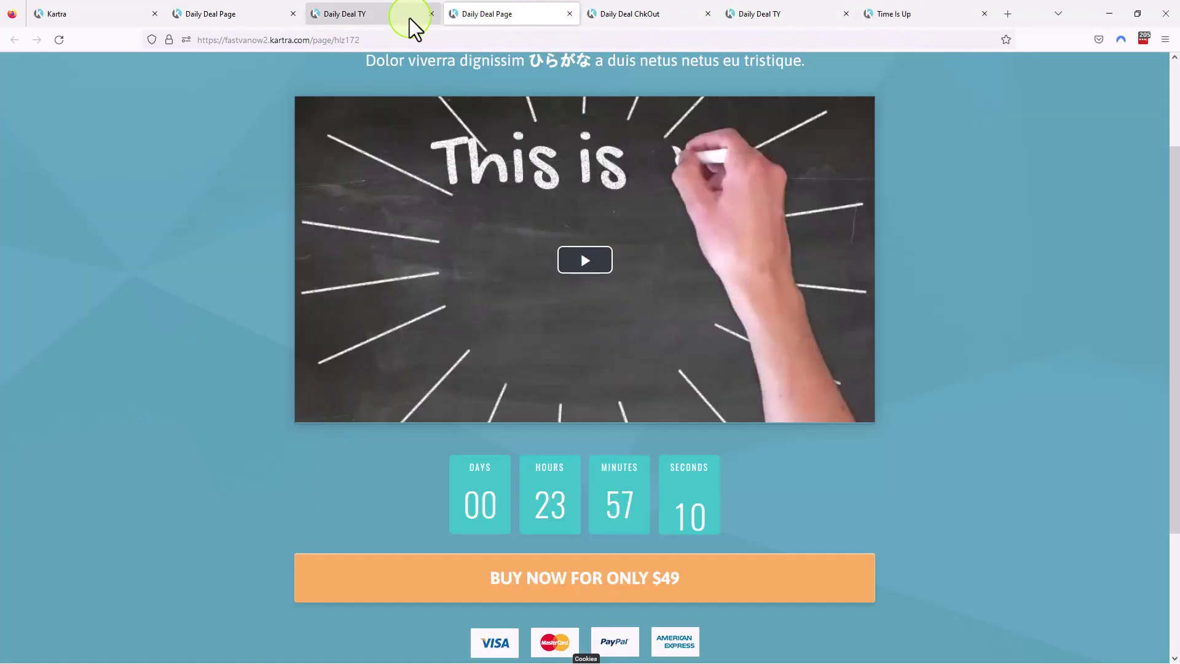
pyautogui.click(398, 17)
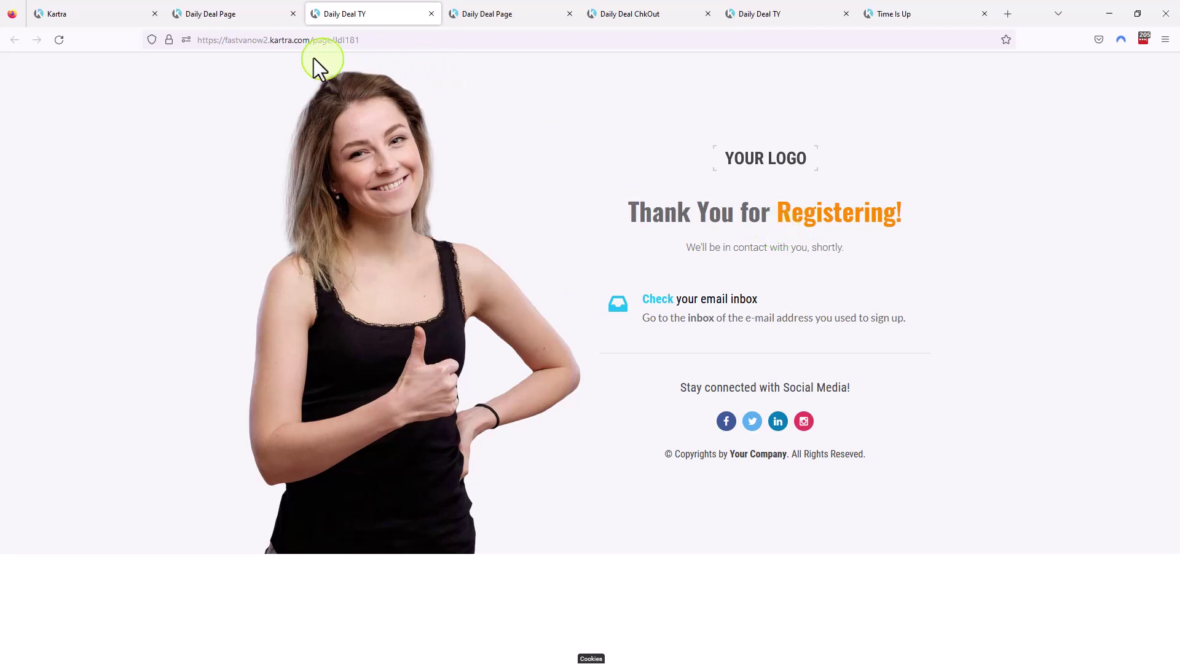
pyautogui.click(240, 18)
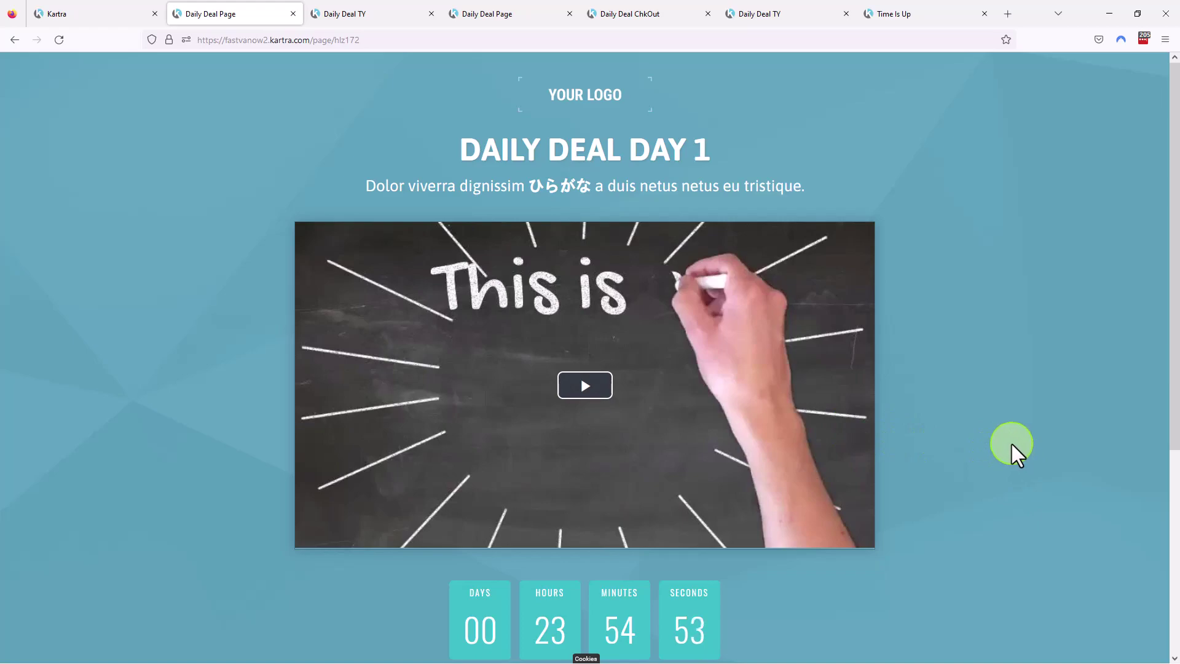
# - View the funnel diagram 11.png in the image viewer, and return to the Kartra pages list in the browser
pyautogui.hotkey('alt', 'Tab')
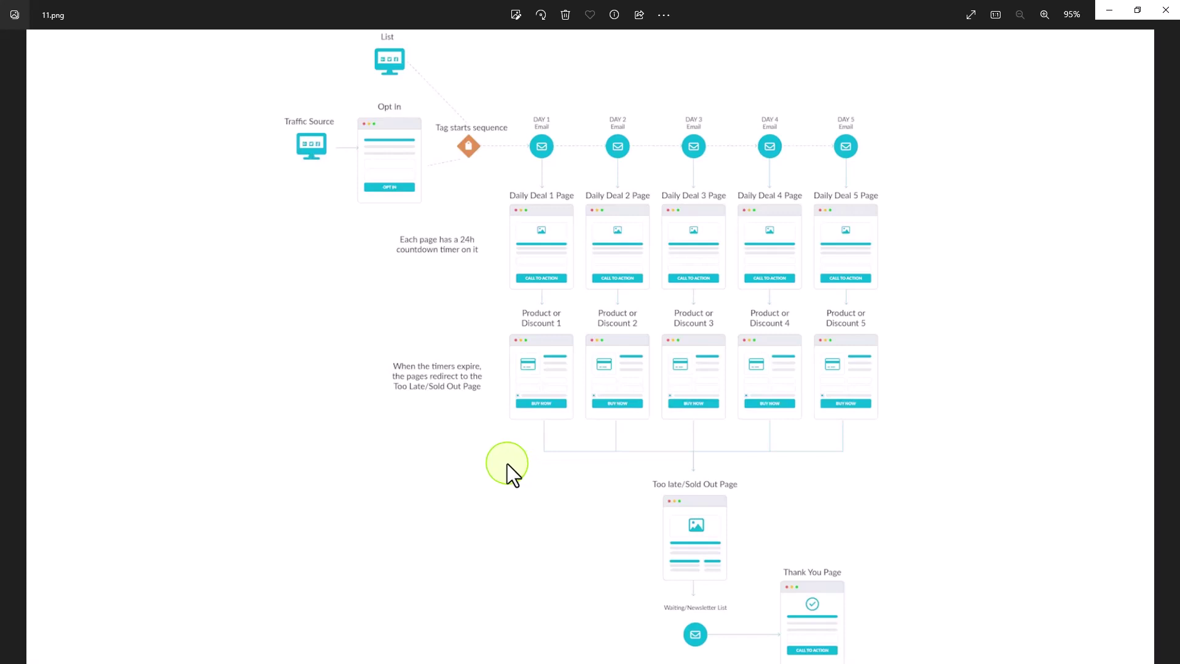
pyautogui.hotkey('alt', 'Tab')
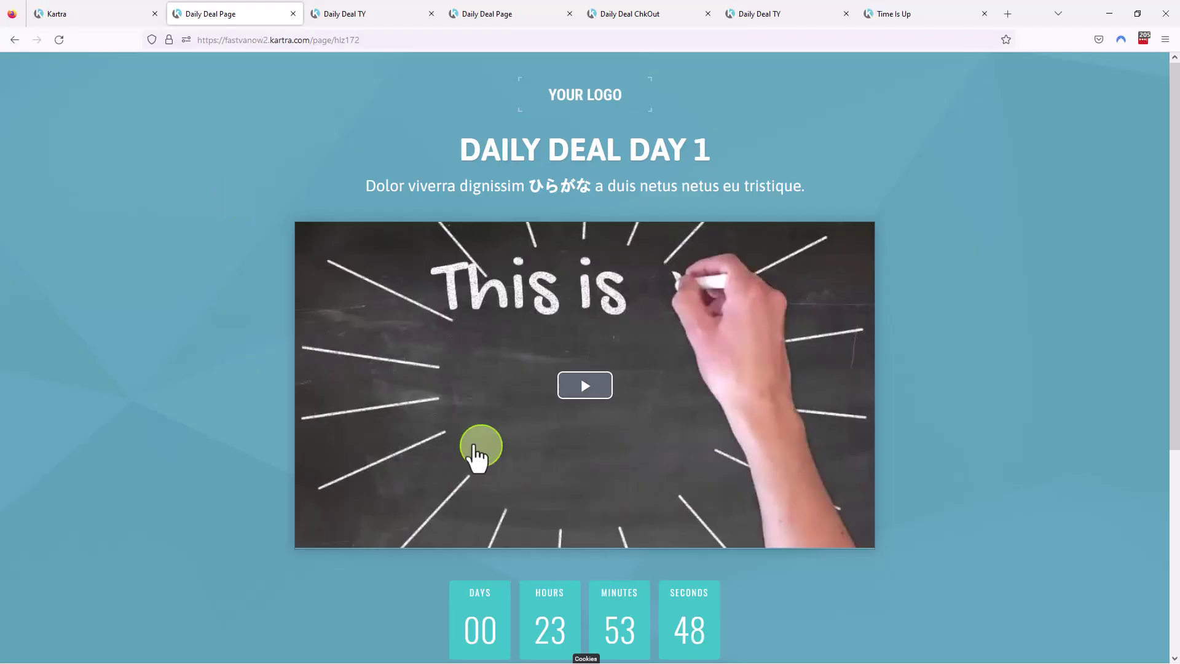
pyautogui.click(91, 12)
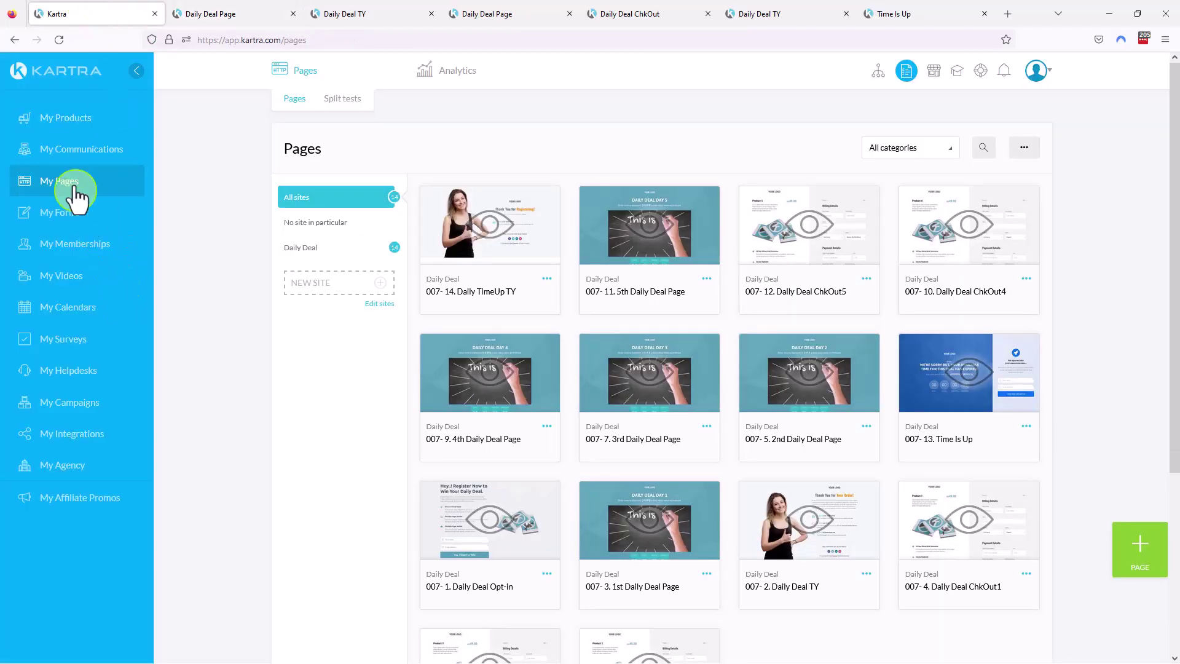
# - Open the leads under My Communications and check the tags and sequences applied to the test opt-in lead
pyautogui.click(79, 155)
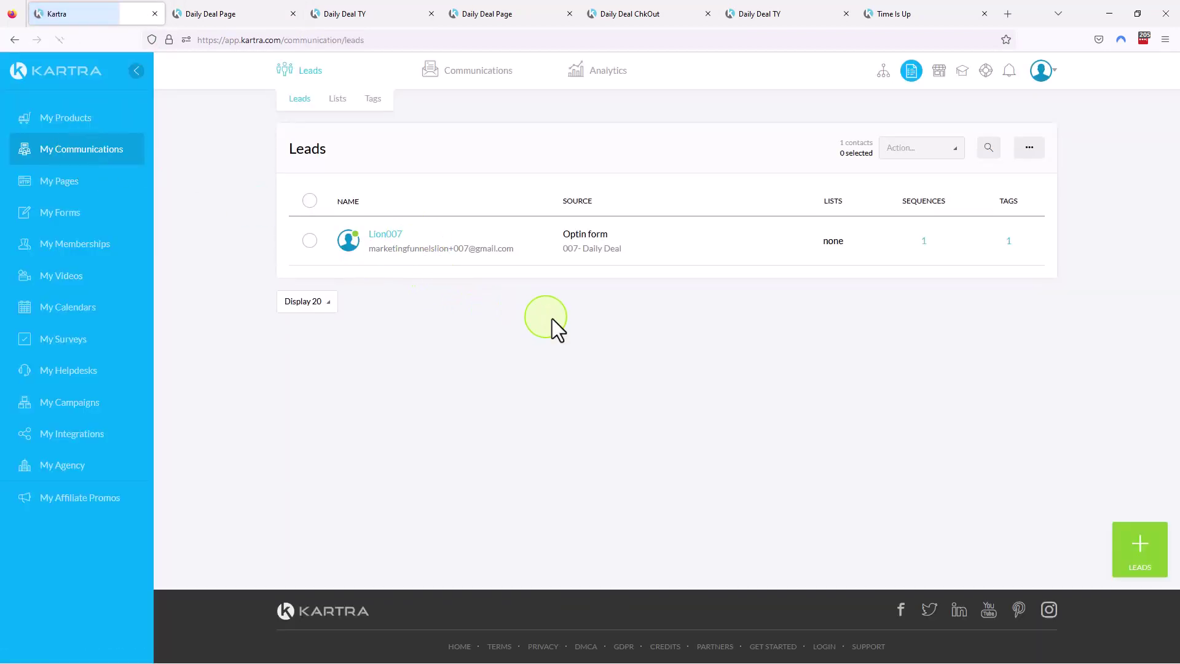
pyautogui.moveTo(1009, 241)
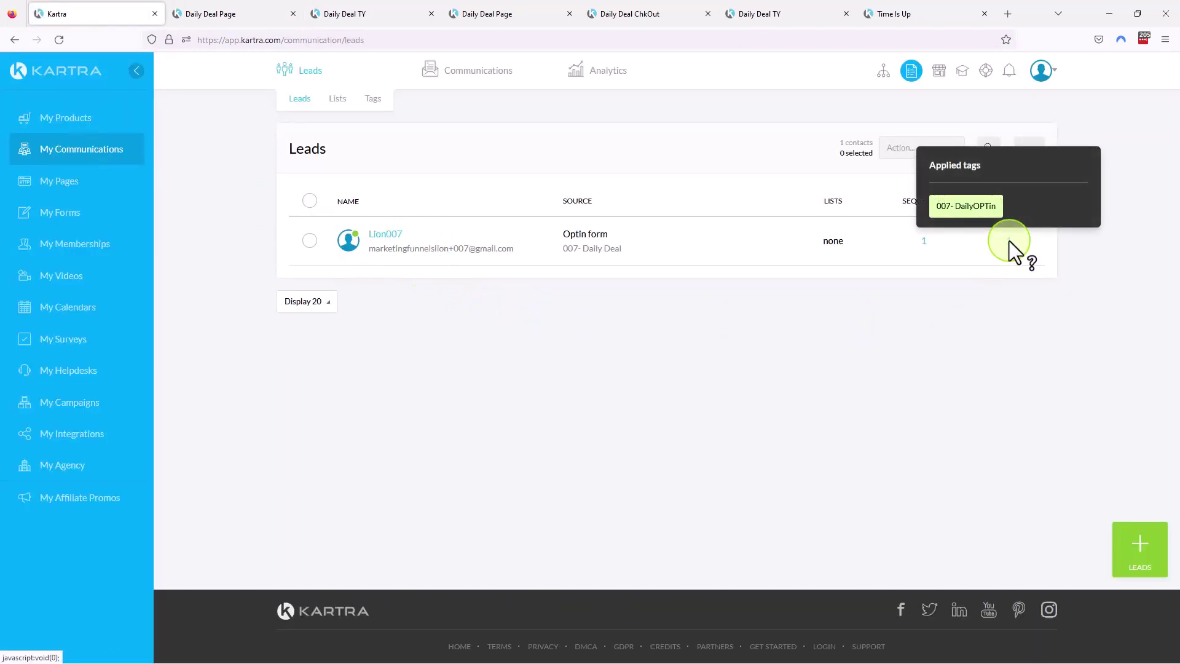
pyautogui.moveTo(923, 240)
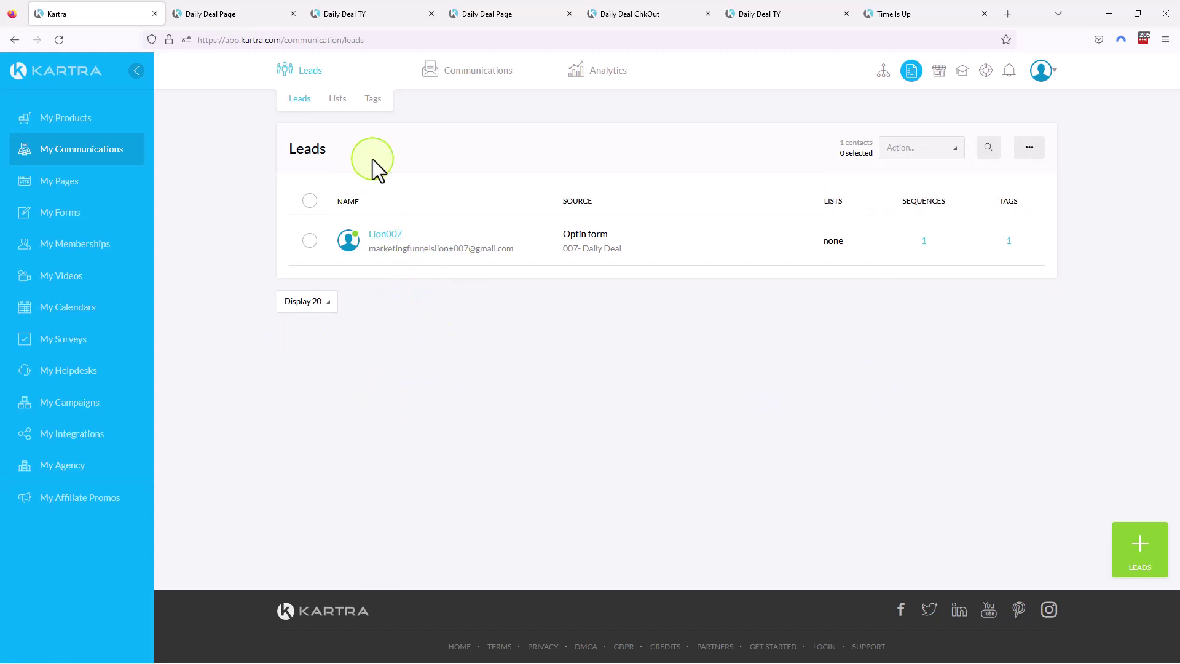
# - Open the 007- Daily Deal FollowUp sequence in the sequence editor
pyautogui.click(478, 104)
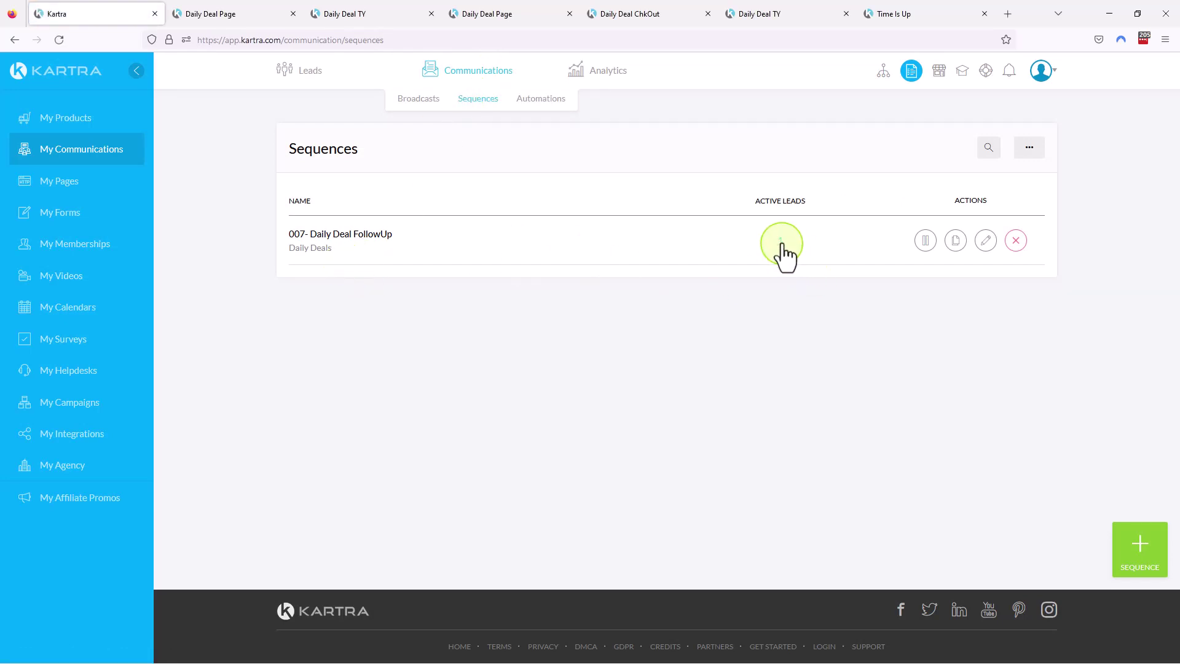
pyautogui.click(985, 241)
pyautogui.click(778, 104)
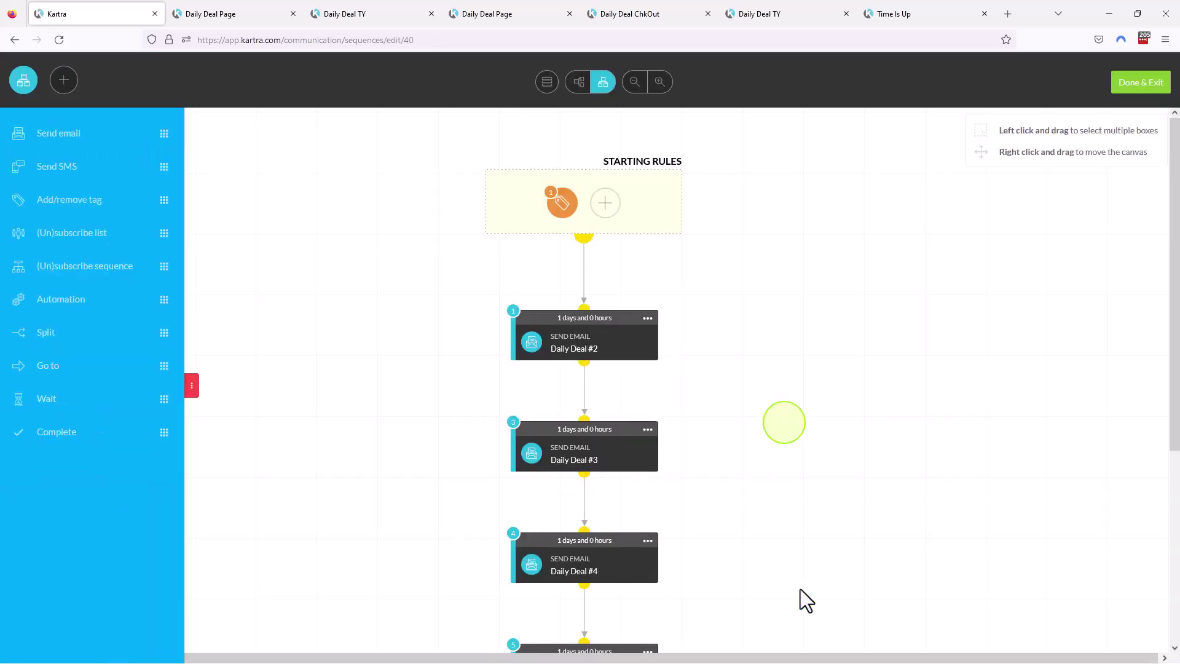
# - Inspect the tag condition in the sequence's starting rules, and cancel out without changing it
pyautogui.click(569, 202)
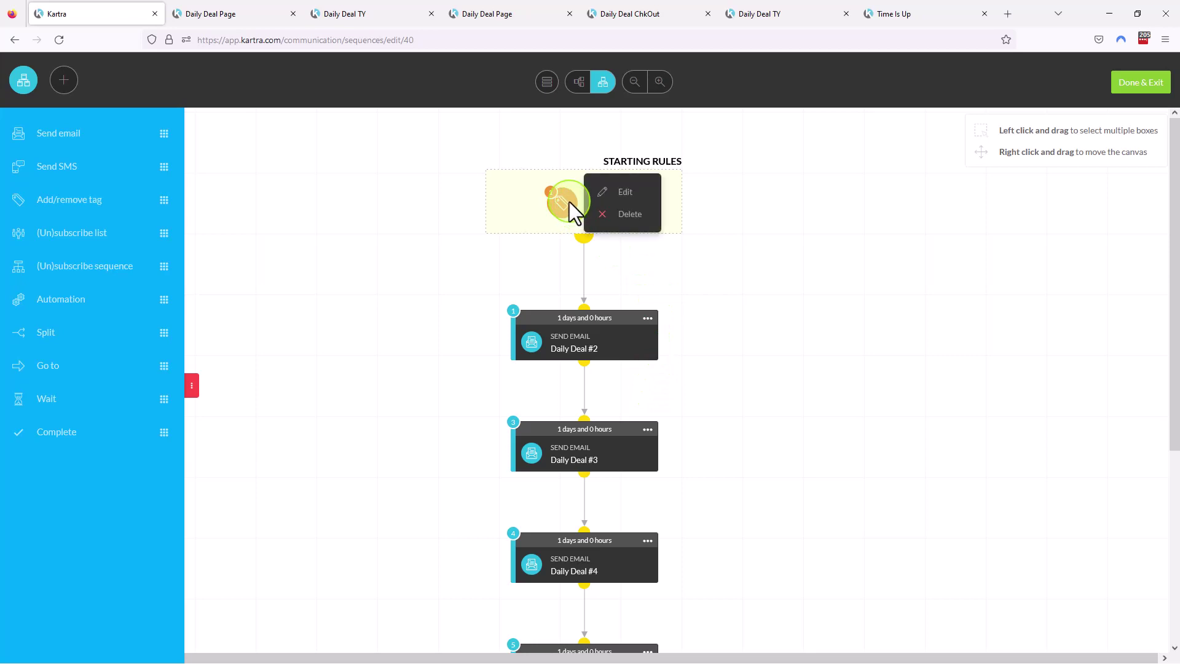
pyautogui.click(627, 193)
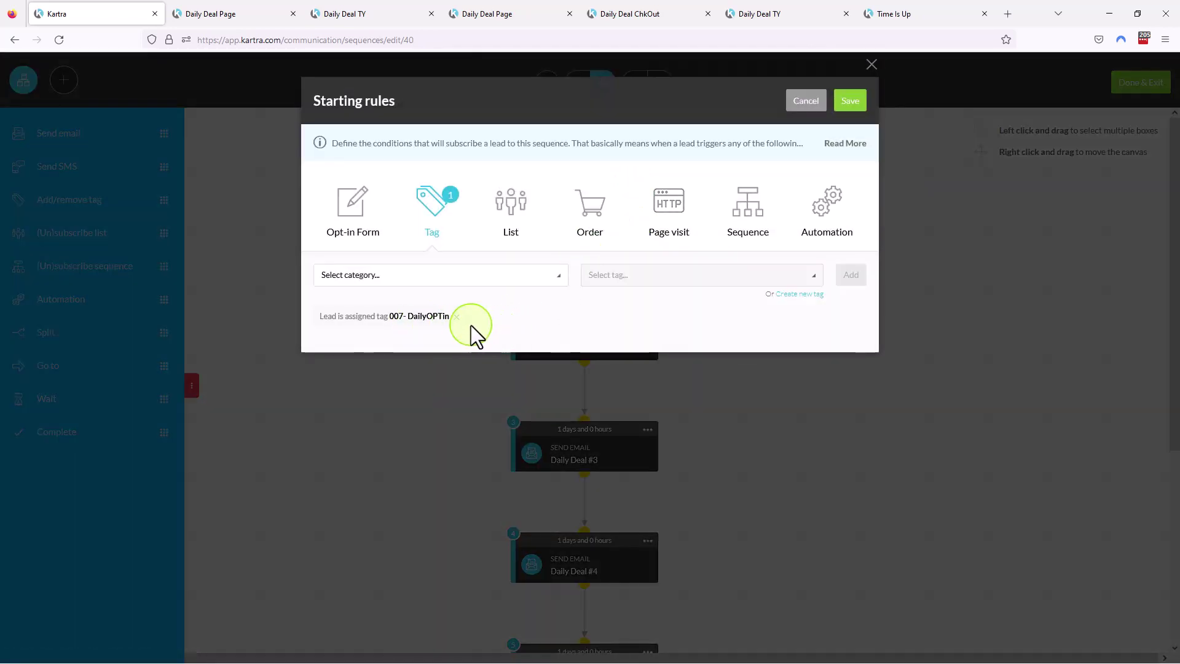
pyautogui.click(804, 103)
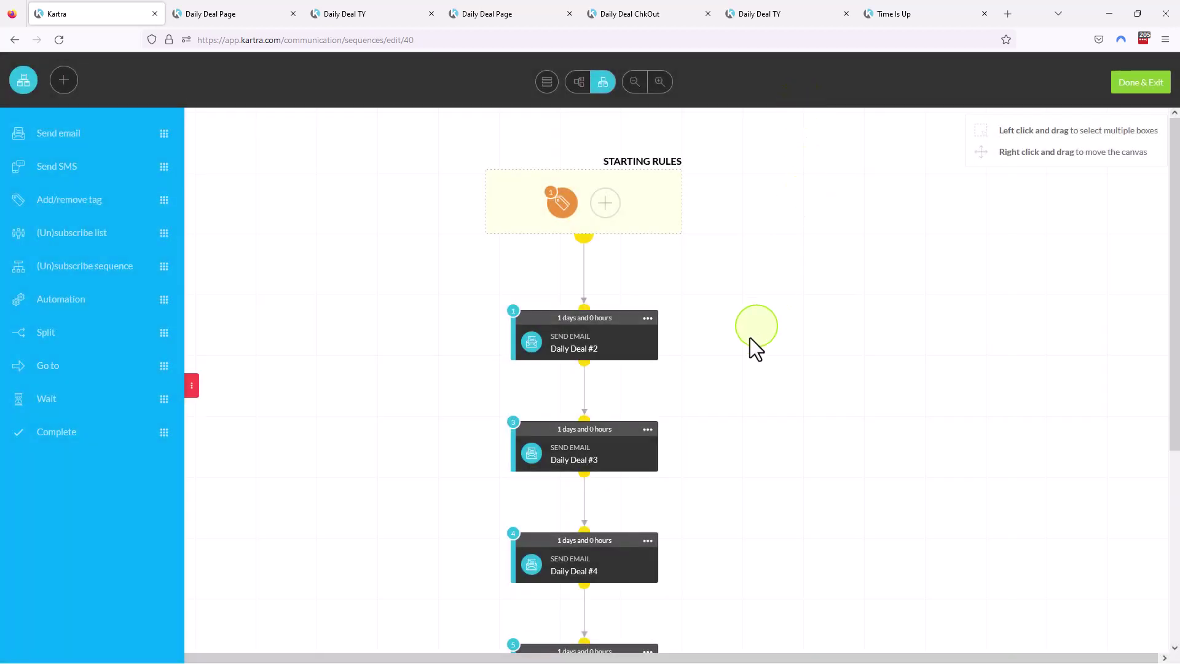
pyautogui.rightClick(692, 301)
pyautogui.click(461, 304)
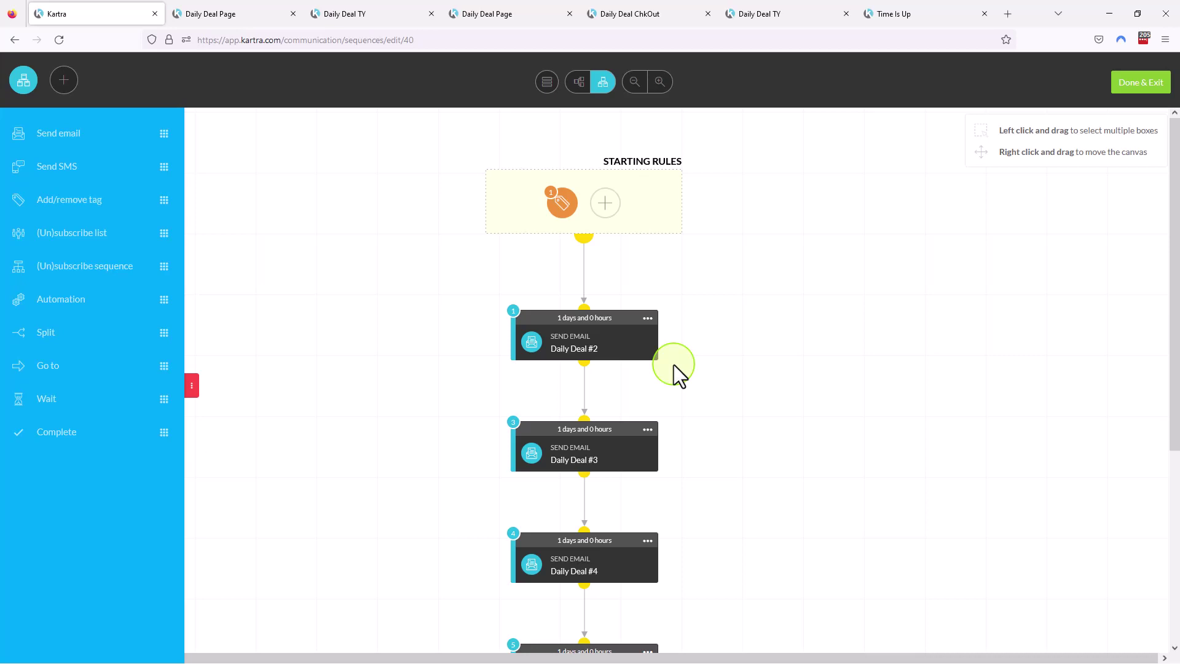
# - Open the email content of the Daily Deal #2 step in the sequence
pyautogui.moveTo(561, 344)
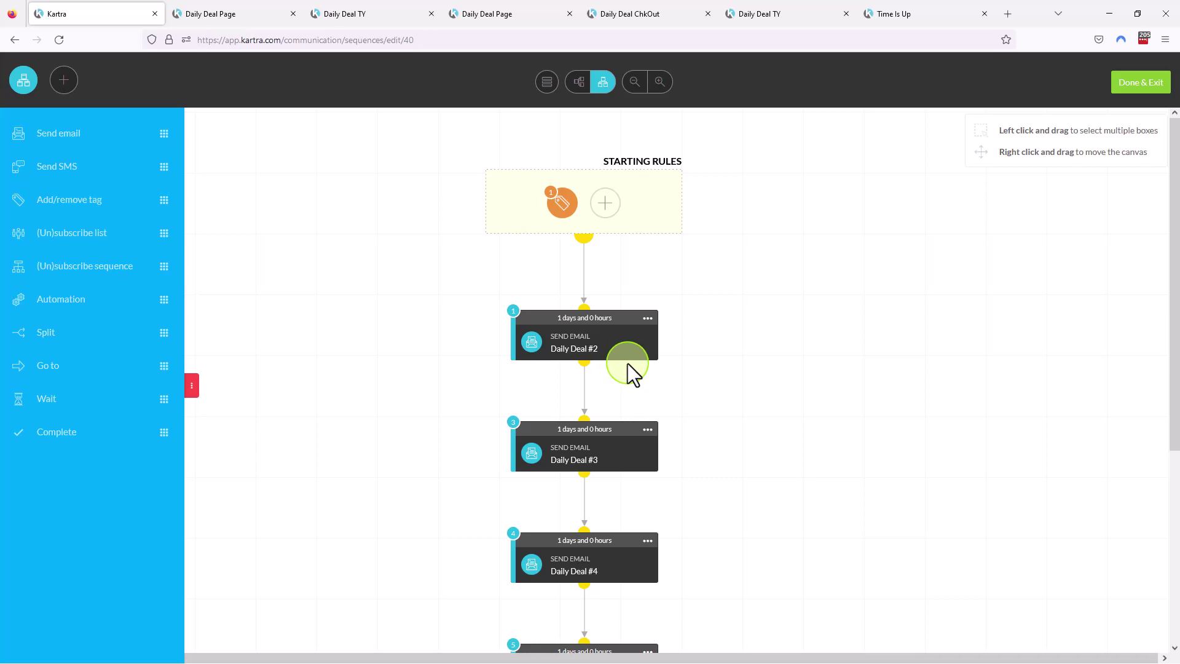
pyautogui.click(648, 318)
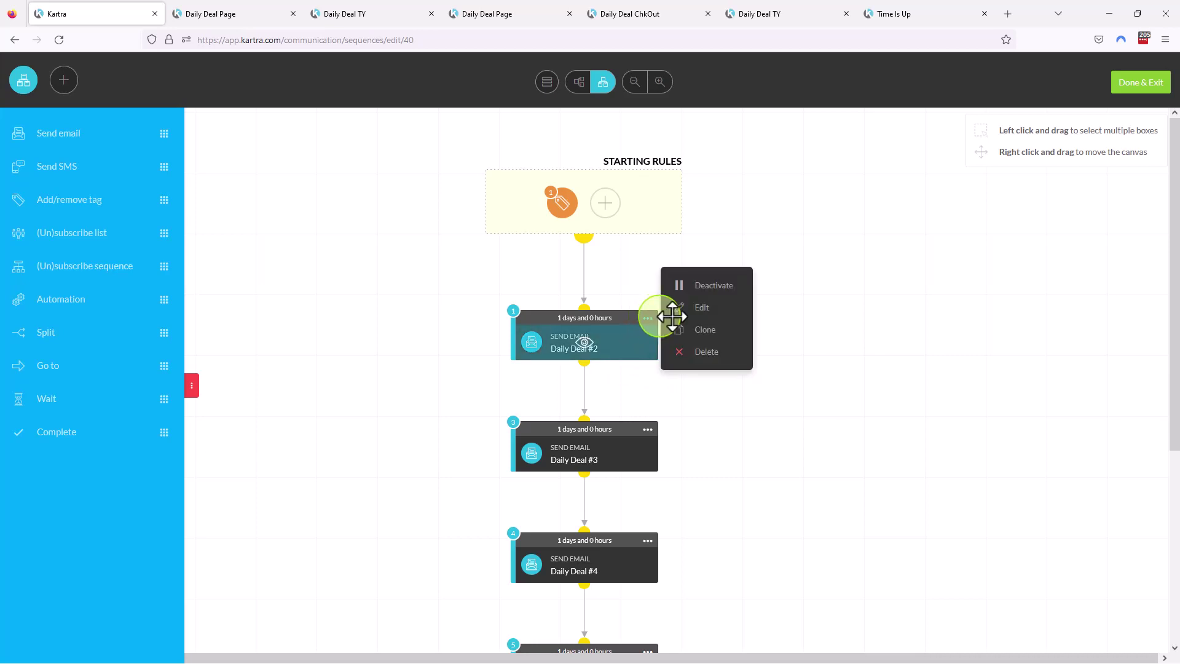
pyautogui.click(706, 313)
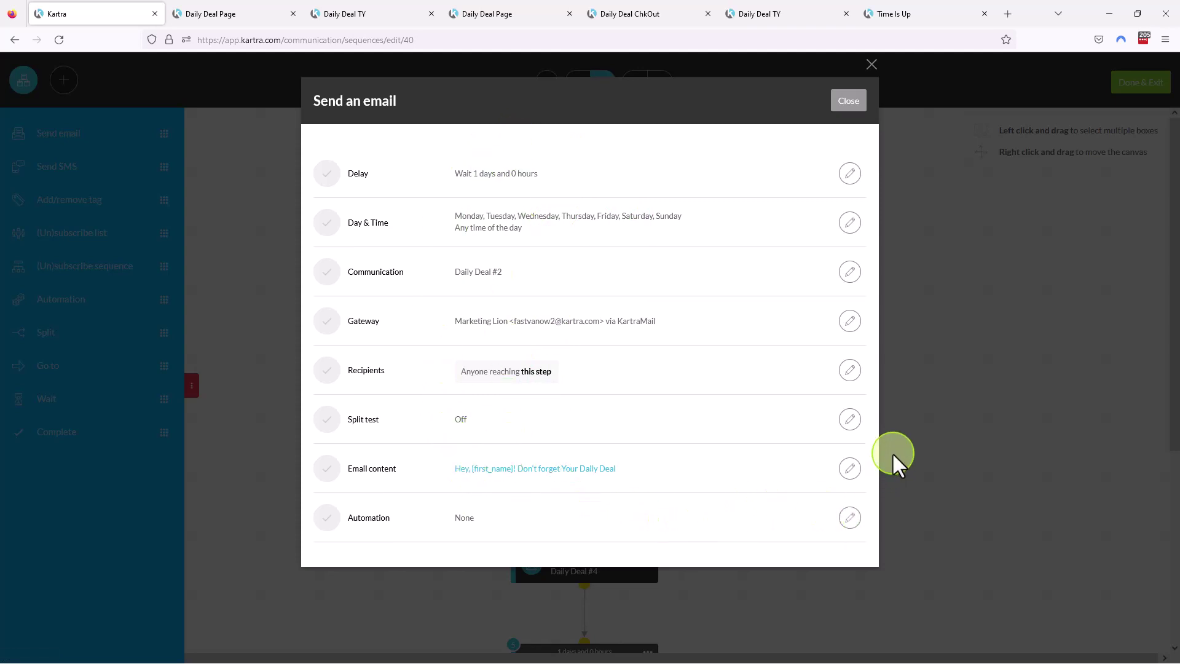
pyautogui.click(851, 471)
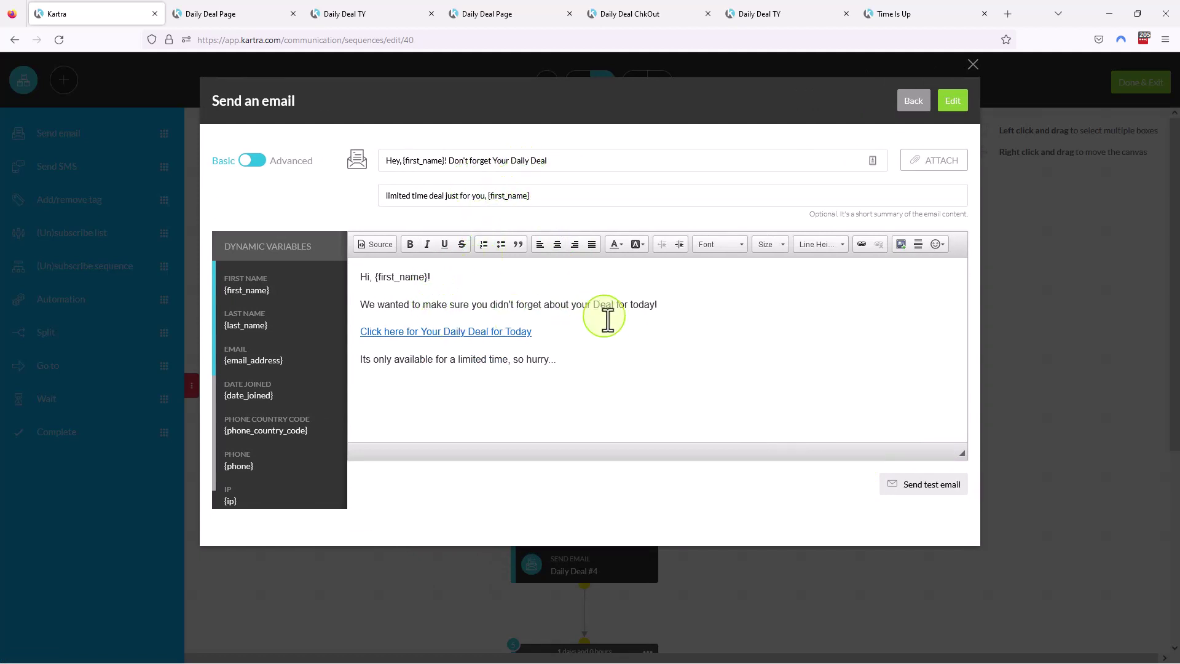
# - Copy the URL behind the "Click here for Your Daily Deal for Today" link in Daily Deal #2 and load it in a new browser tab
pyautogui.click(463, 332)
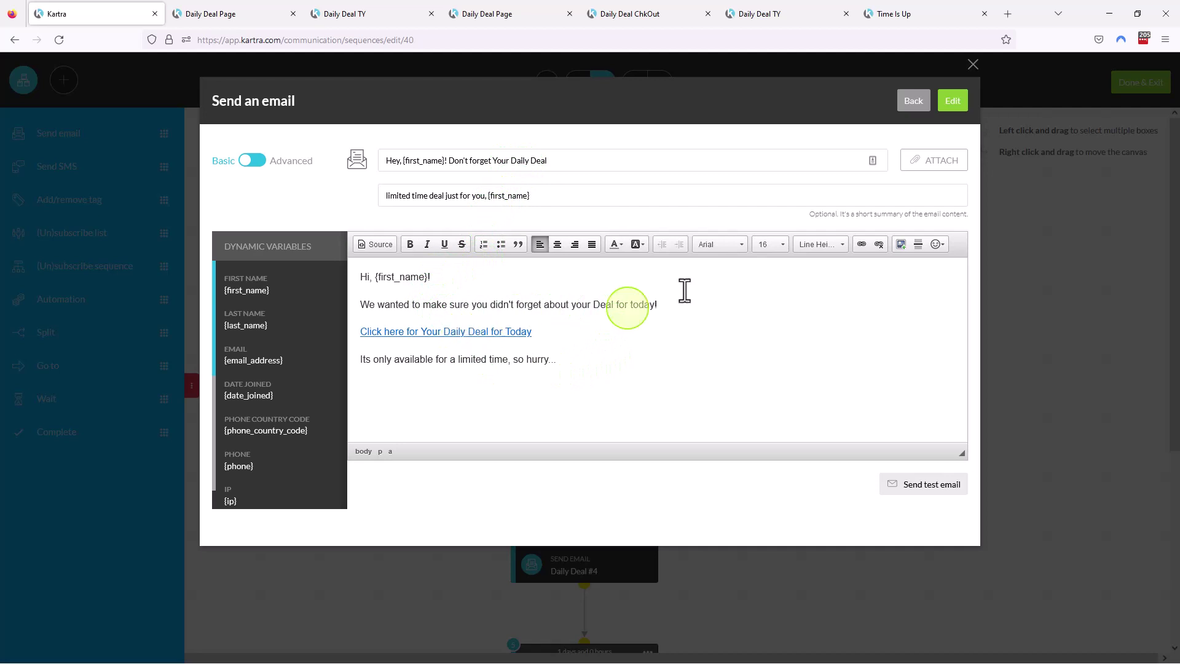
pyautogui.click(862, 245)
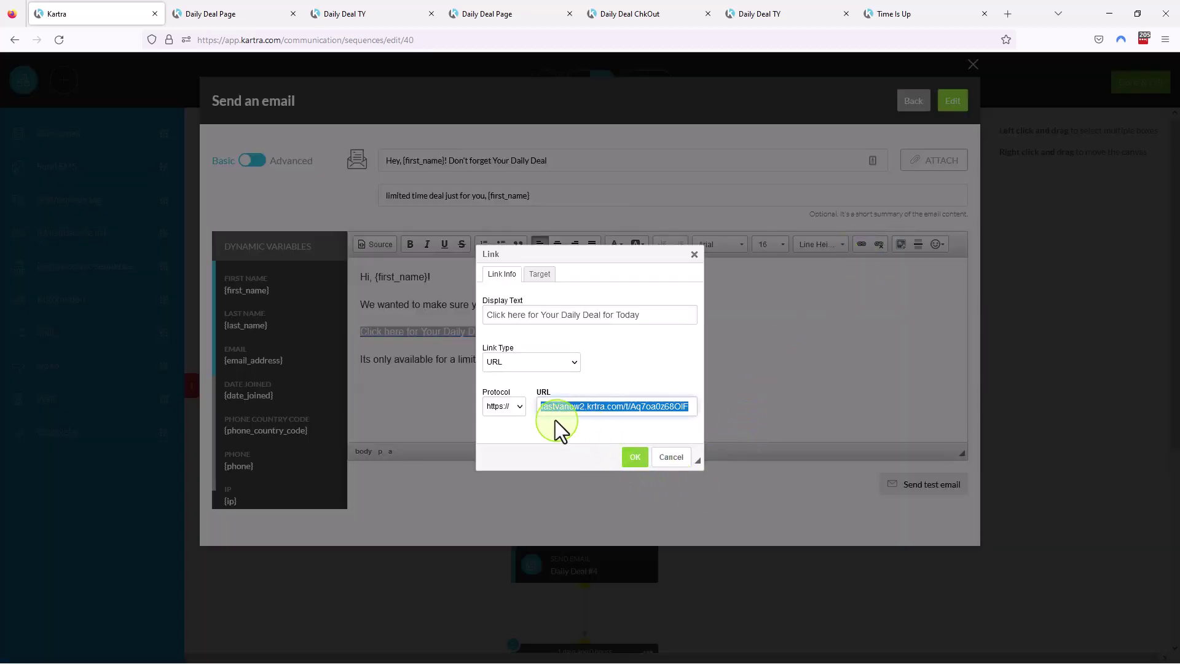
pyautogui.rightClick(613, 407)
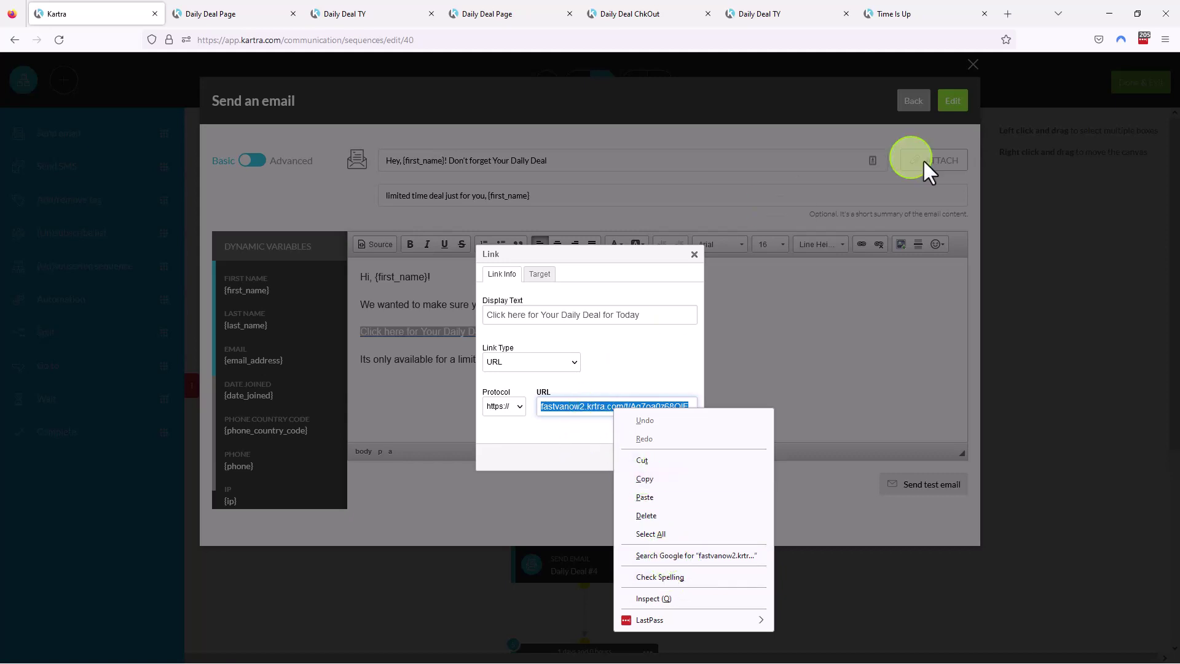
pyautogui.click(1010, 13)
pyautogui.hotkey('ctrl', 'v')
pyautogui.press('Return')
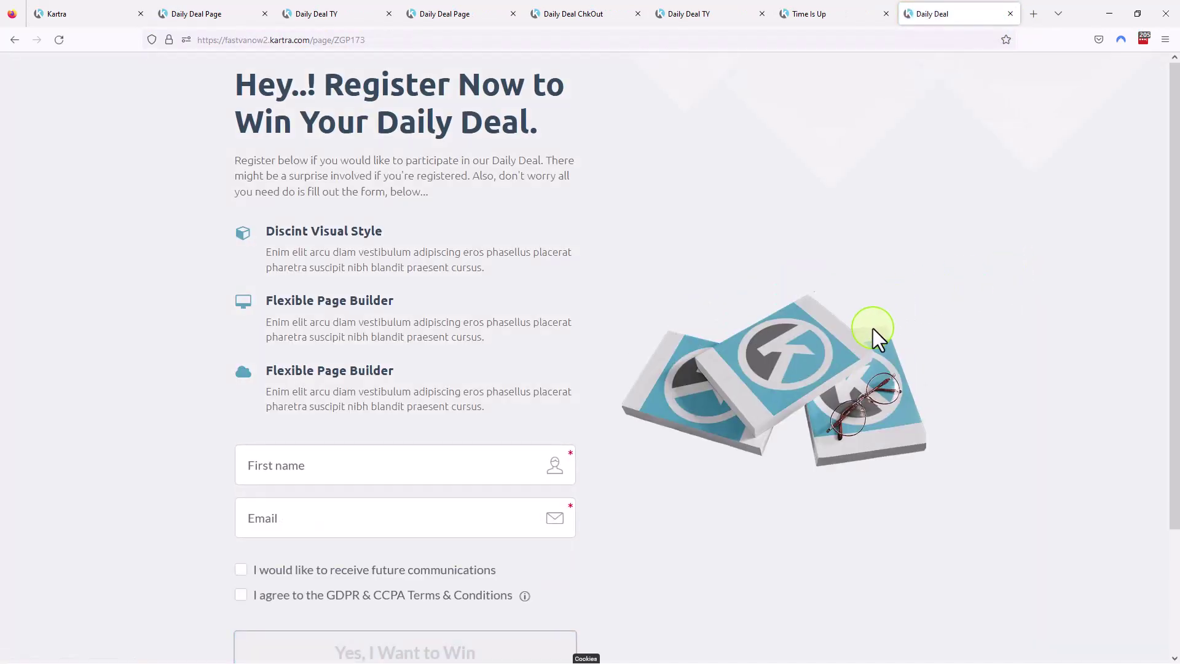
# - Look over the registration page opened by the Daily Deal #2 link, and return to the Kartra email editor
pyautogui.scroll(-3, 876, 329)
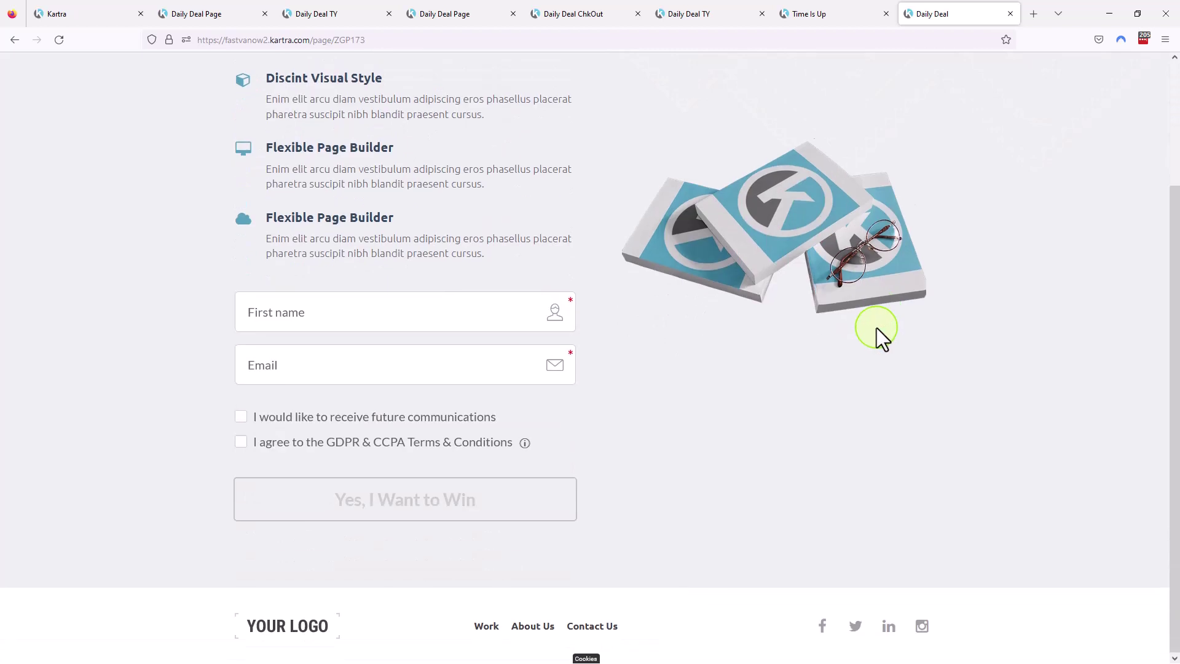
pyautogui.scroll(3, 877, 327)
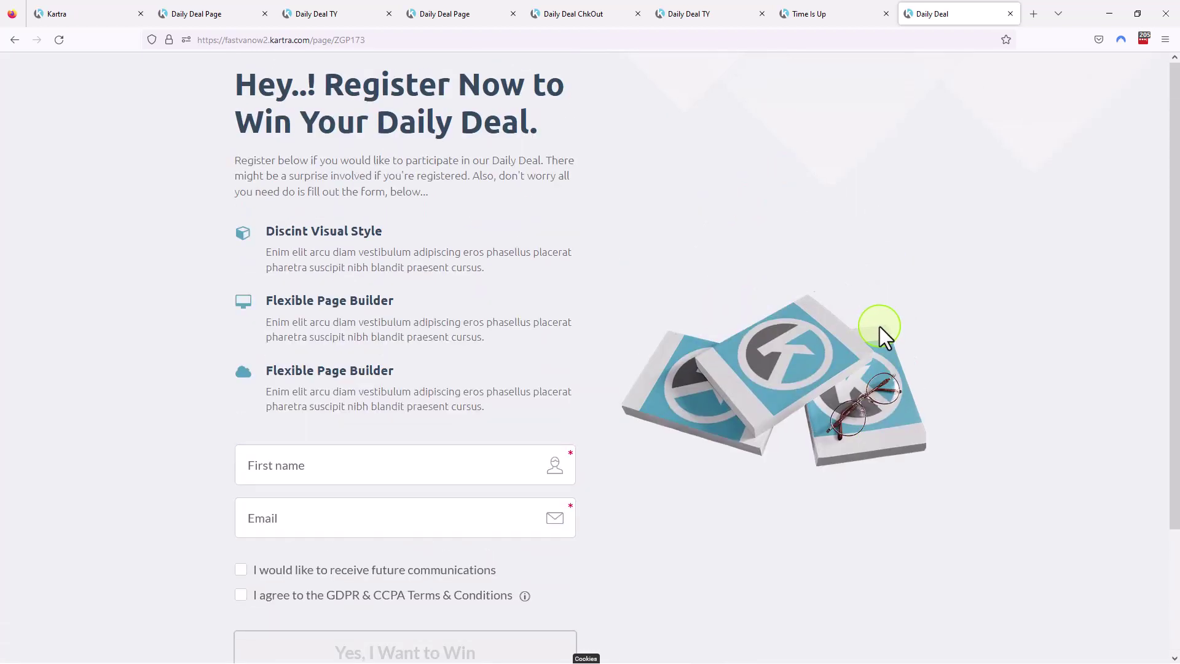
pyautogui.click(824, 13)
pyautogui.click(95, 15)
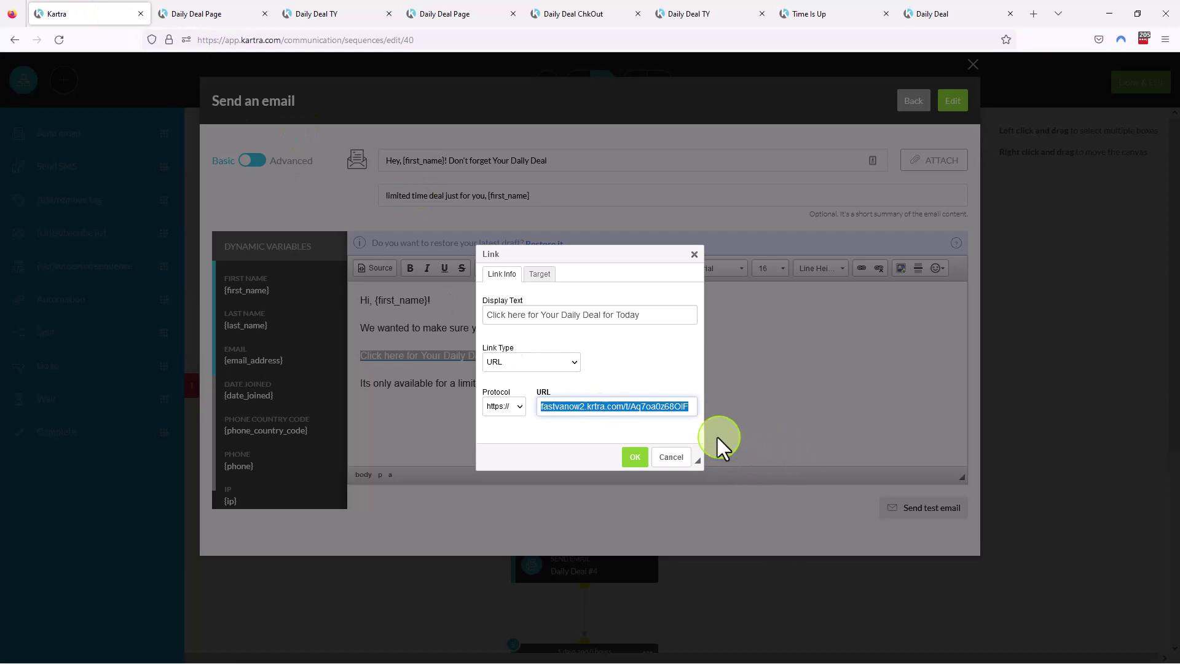
# - Cancel the link properties and close the Daily Deal #2 email without saving
pyautogui.moveTo(686, 413); pyautogui.dragTo(676, 407)
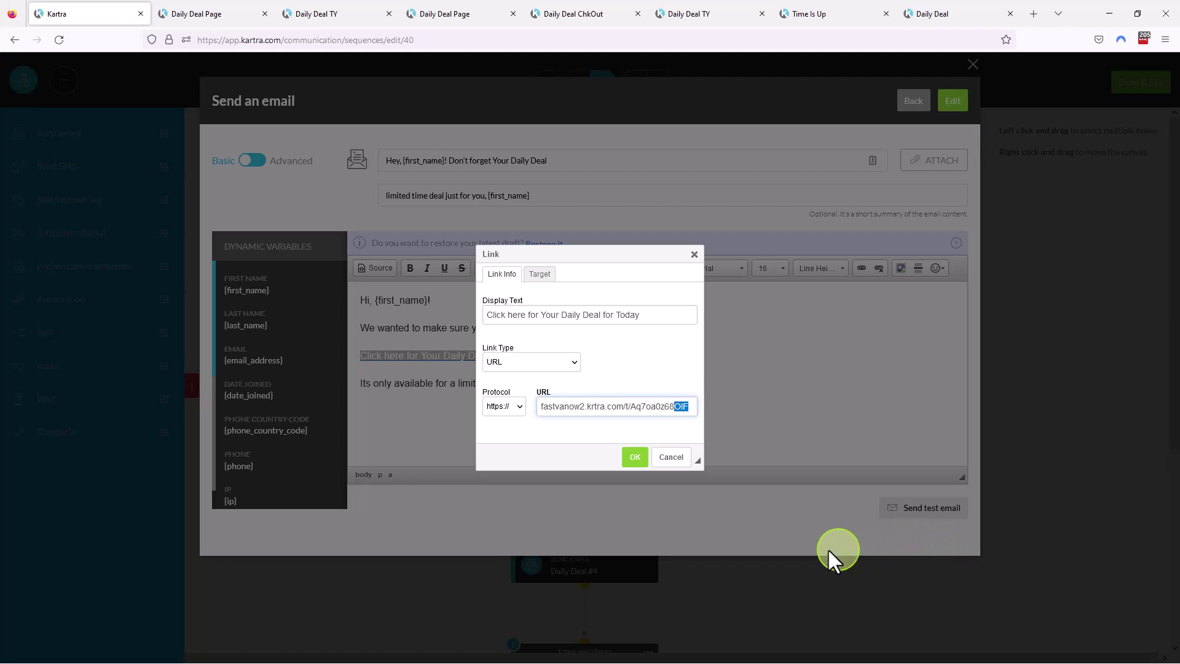
pyautogui.click(671, 458)
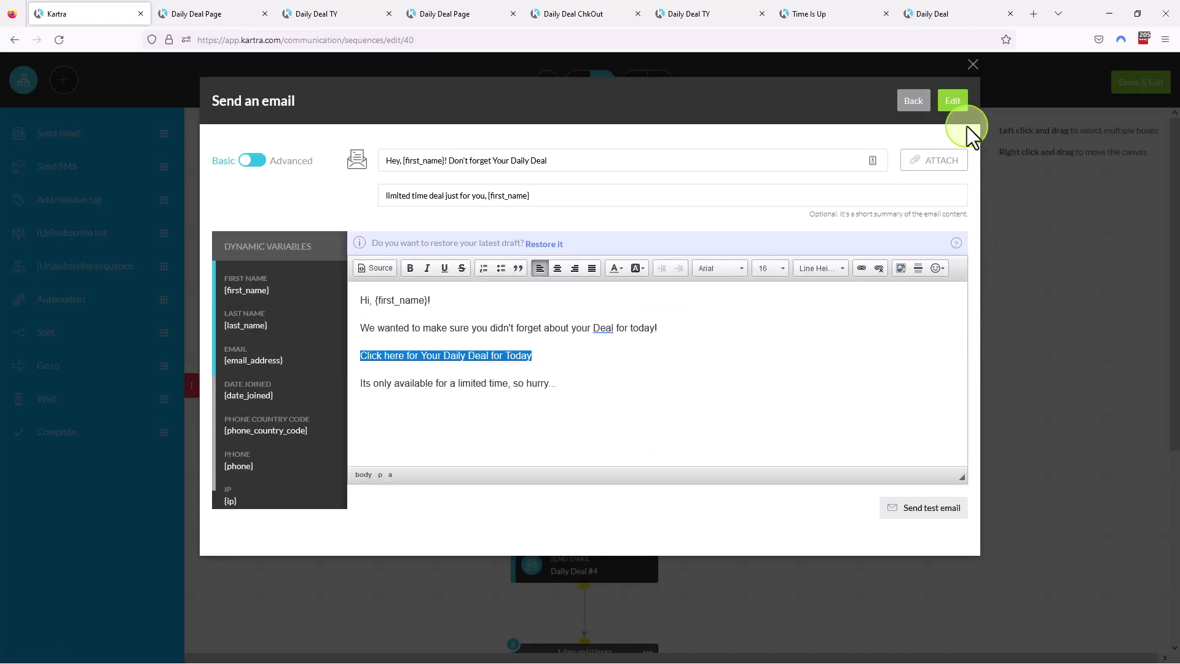
pyautogui.click(973, 65)
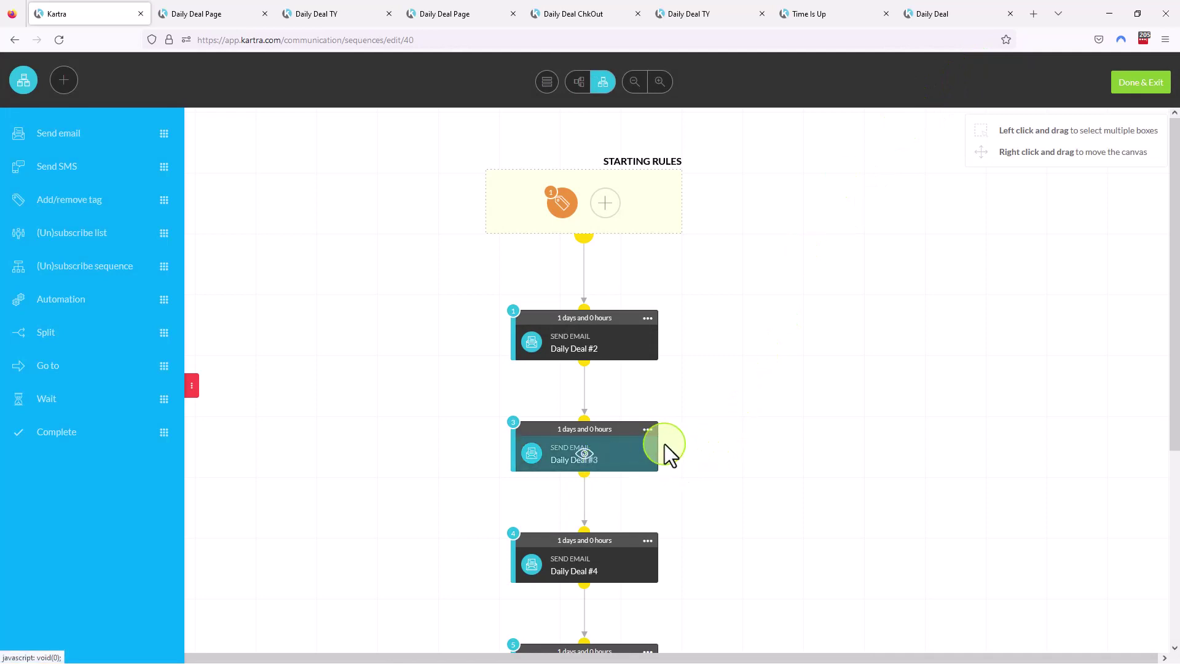
# - Open the email content of the Daily Deal #3 step in the sequence
pyautogui.click(649, 429)
pyautogui.click(701, 419)
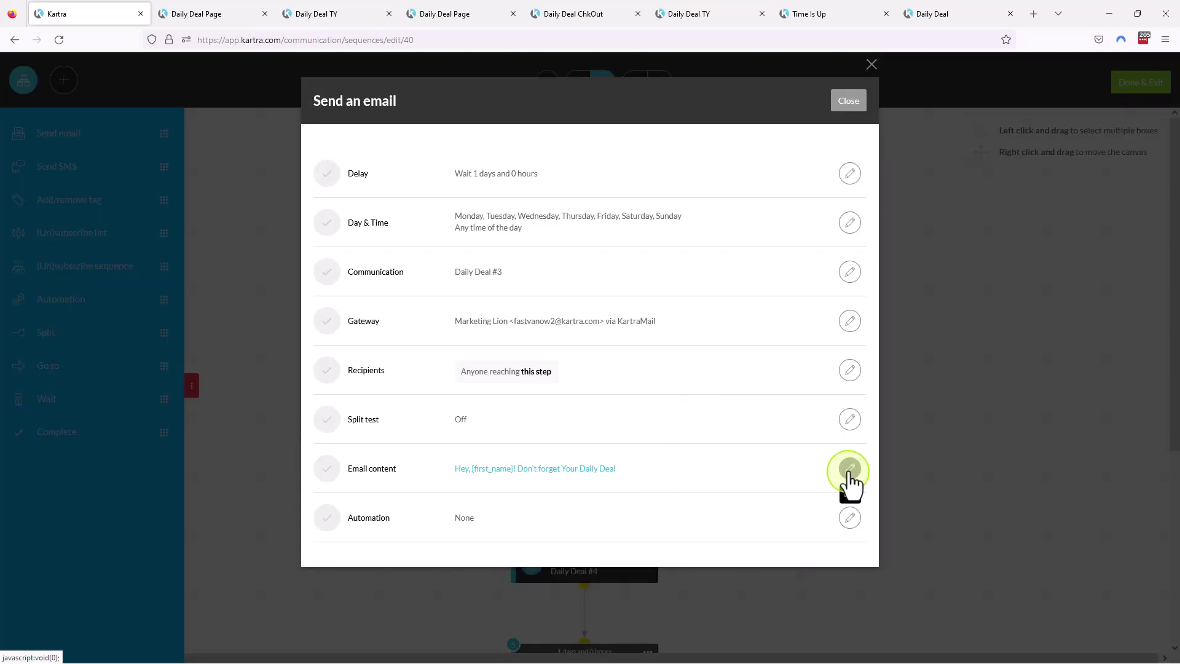
pyautogui.click(849, 470)
# - Copy the URL of the Daily Deal #3 email's deal link and load it in a new browser tab to check its destination
pyautogui.click(506, 332)
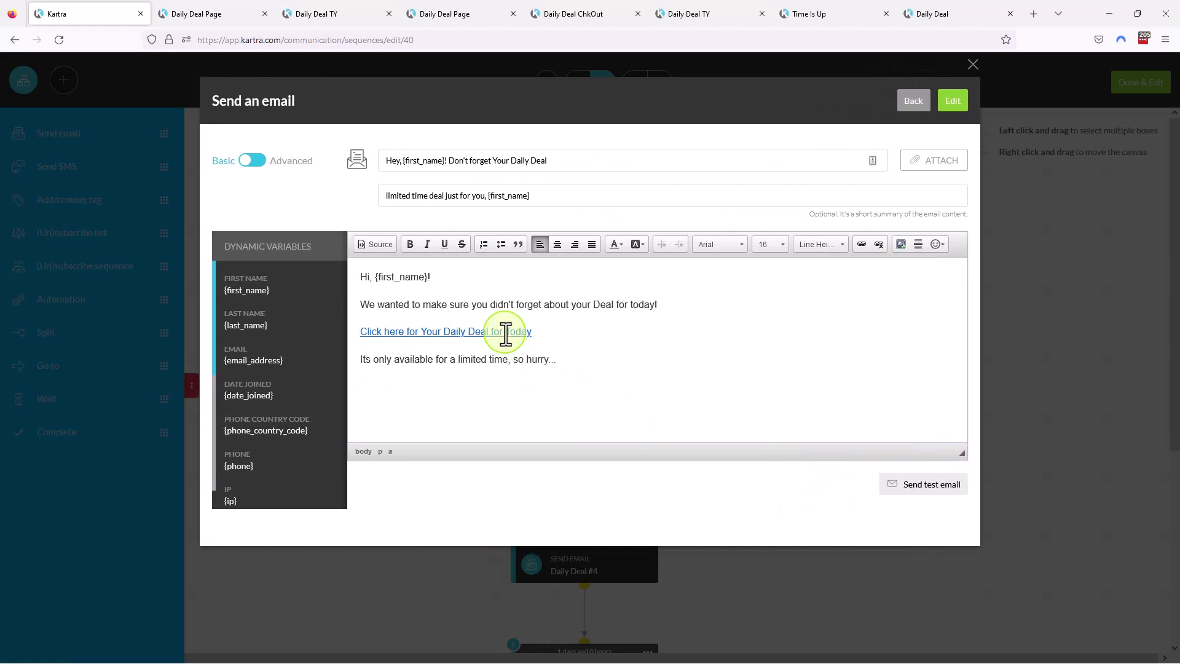
pyautogui.click(861, 244)
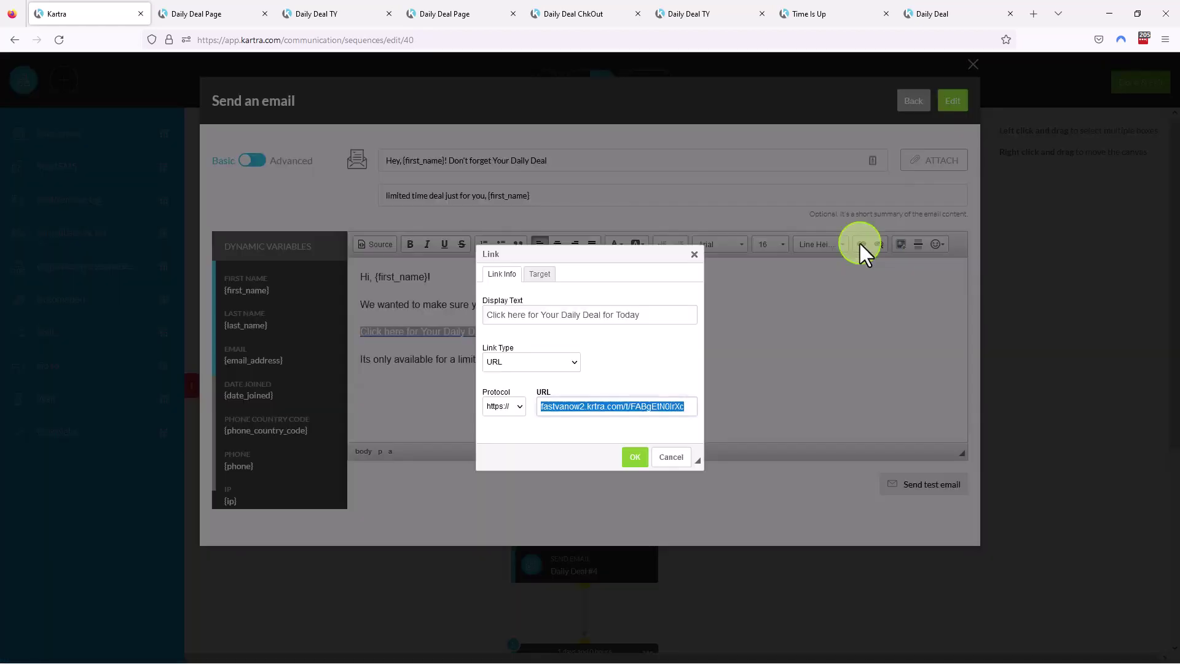
pyautogui.click(685, 406)
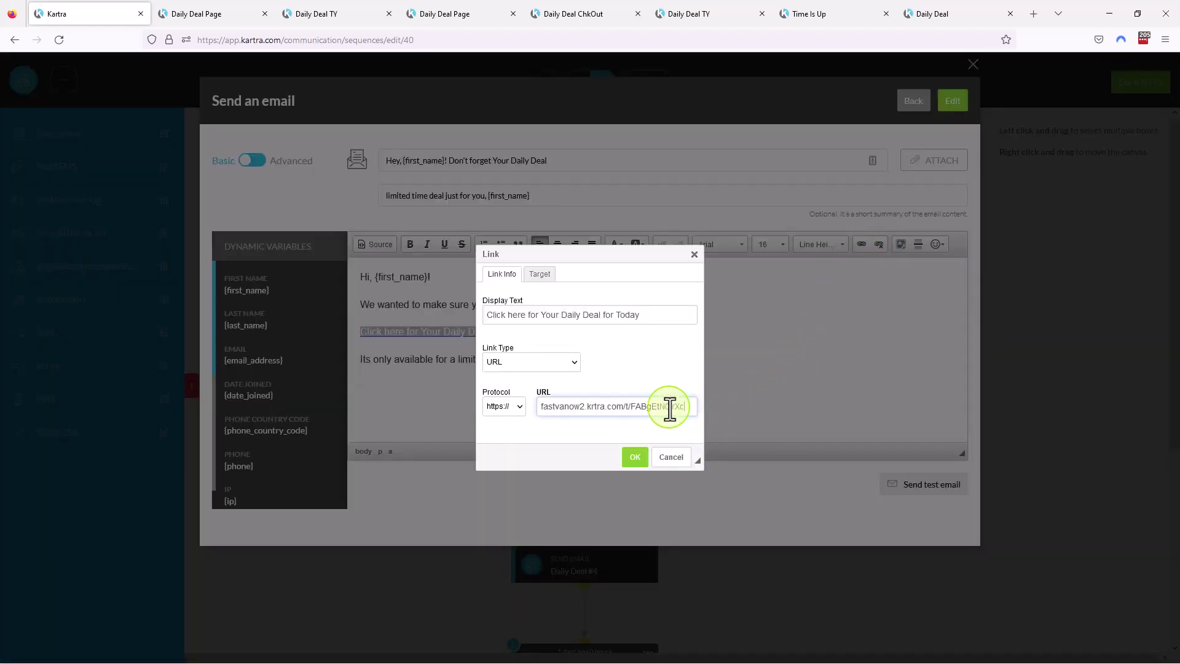
pyautogui.moveTo(685, 406); pyautogui.dragTo(469, 408)
pyautogui.hotkey('ctrl', 'c')
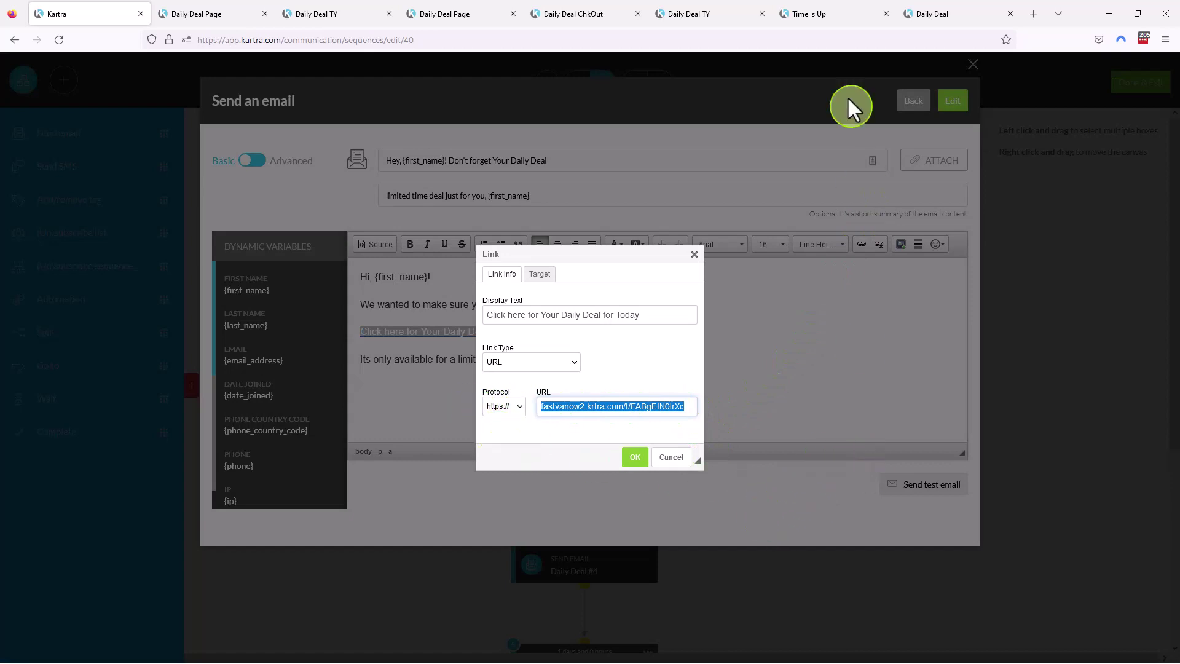
pyautogui.click(1033, 14)
pyautogui.hotkey('ctrl', 'v')
pyautogui.press('Return')
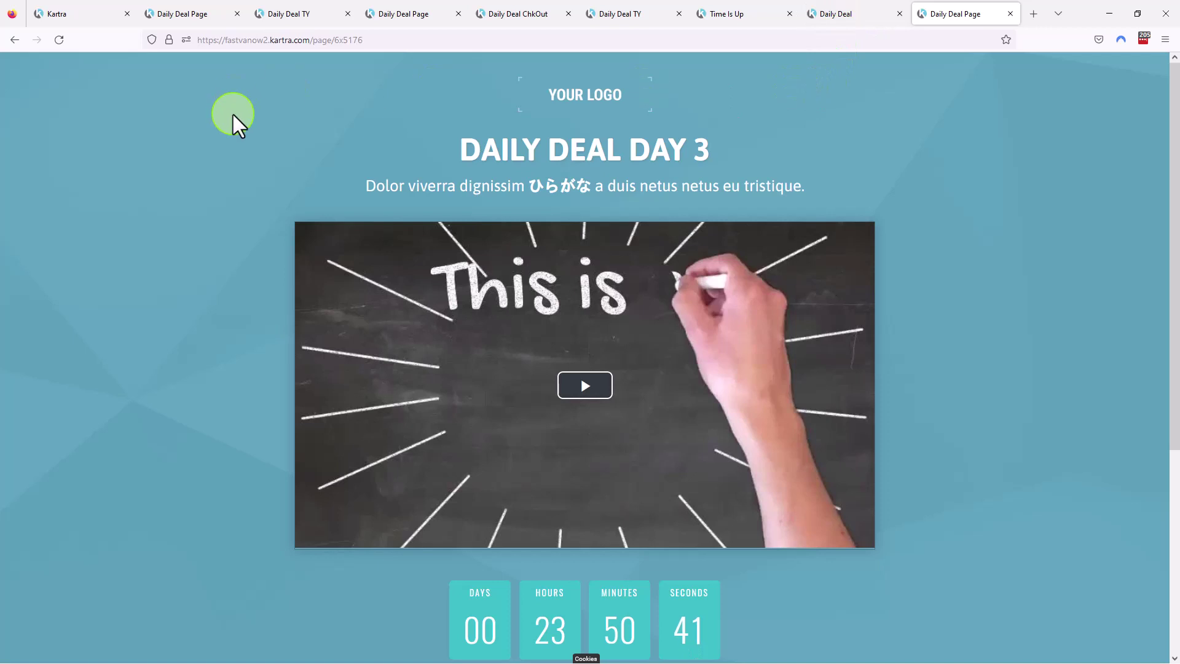
# - Return to the Daily Deal #3 email in Kartra, copy its link URL into Notepad, and move the Notepad window clear of the link properties
pyautogui.click(203, 14)
pyautogui.click(93, 18)
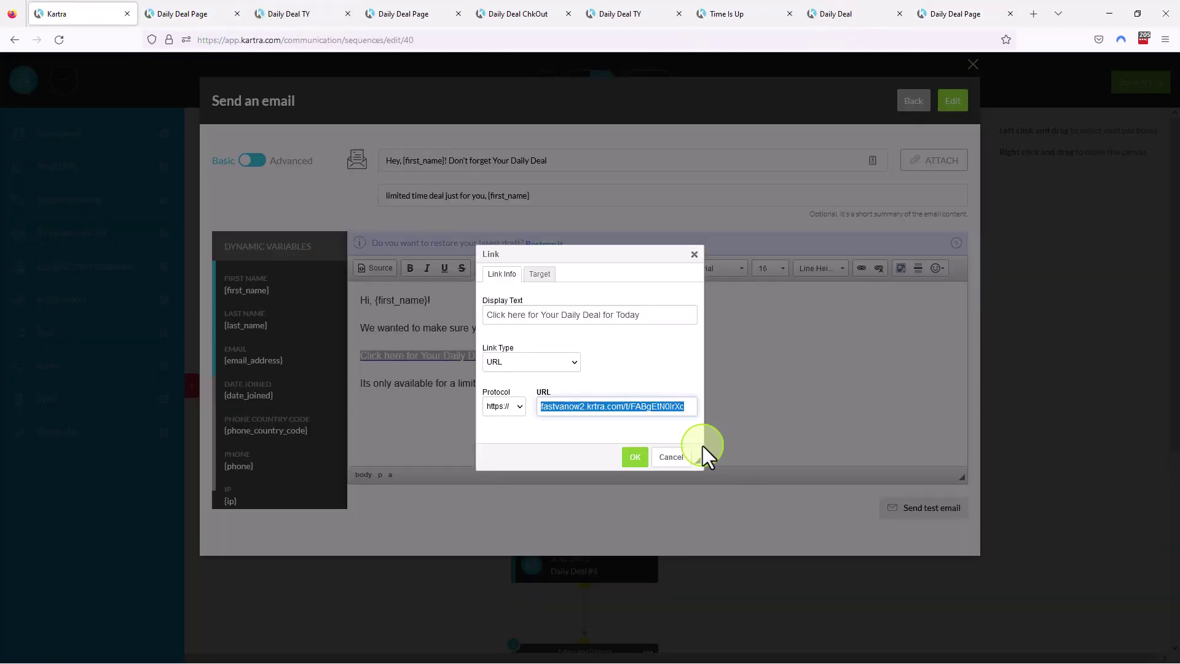
pyautogui.click(691, 407)
pyautogui.moveTo(688, 405); pyautogui.dragTo(487, 398)
pyautogui.hotkey('ctrl', 'c')
pyautogui.hotkey('alt', 'Tab')
pyautogui.hotkey('ctrl', 'v')
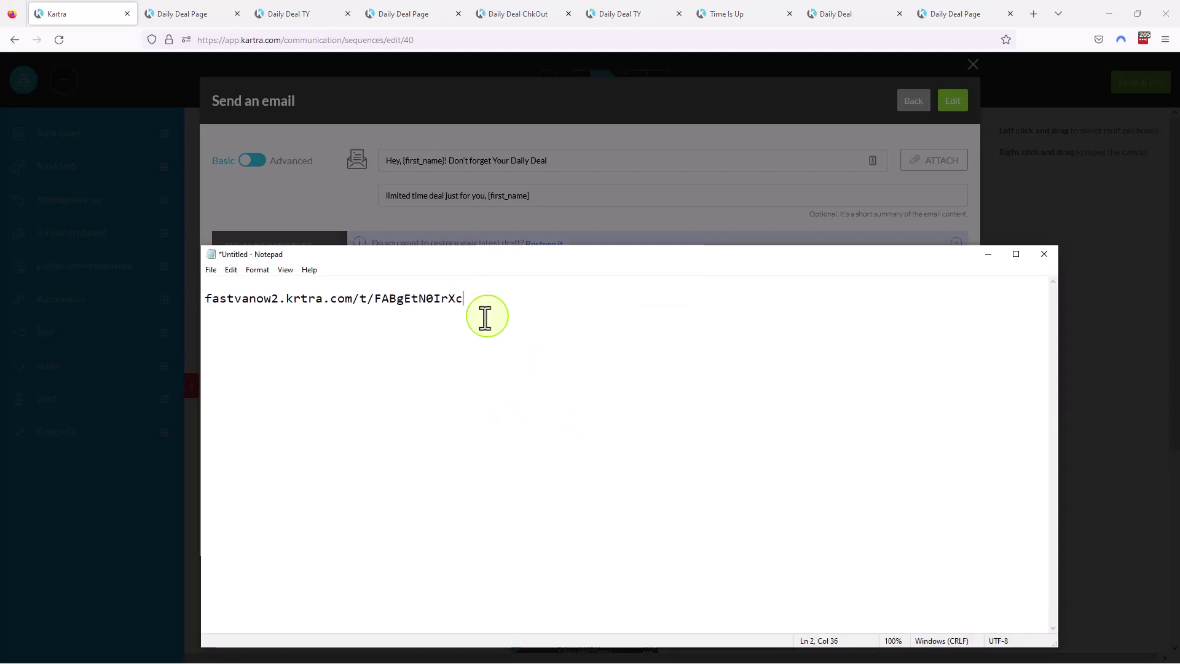
pyautogui.moveTo(499, 266); pyautogui.dragTo(552, 455)
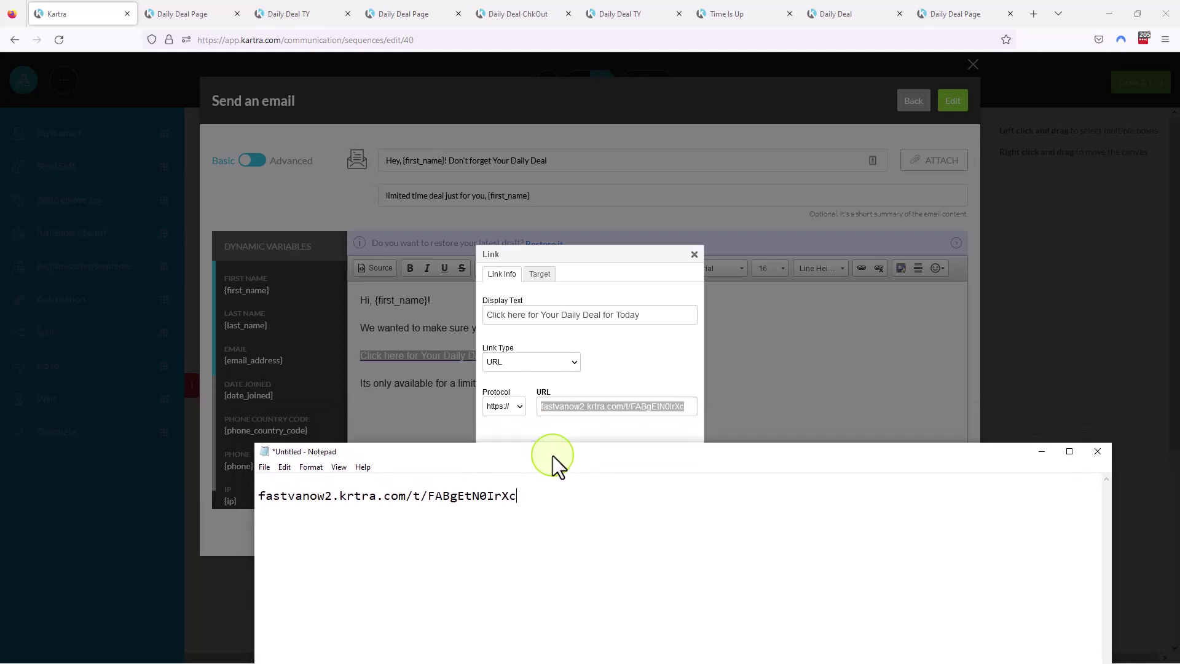
# - Close the link properties and leave the Daily Deal #3 email settings without making changes
pyautogui.click(695, 256)
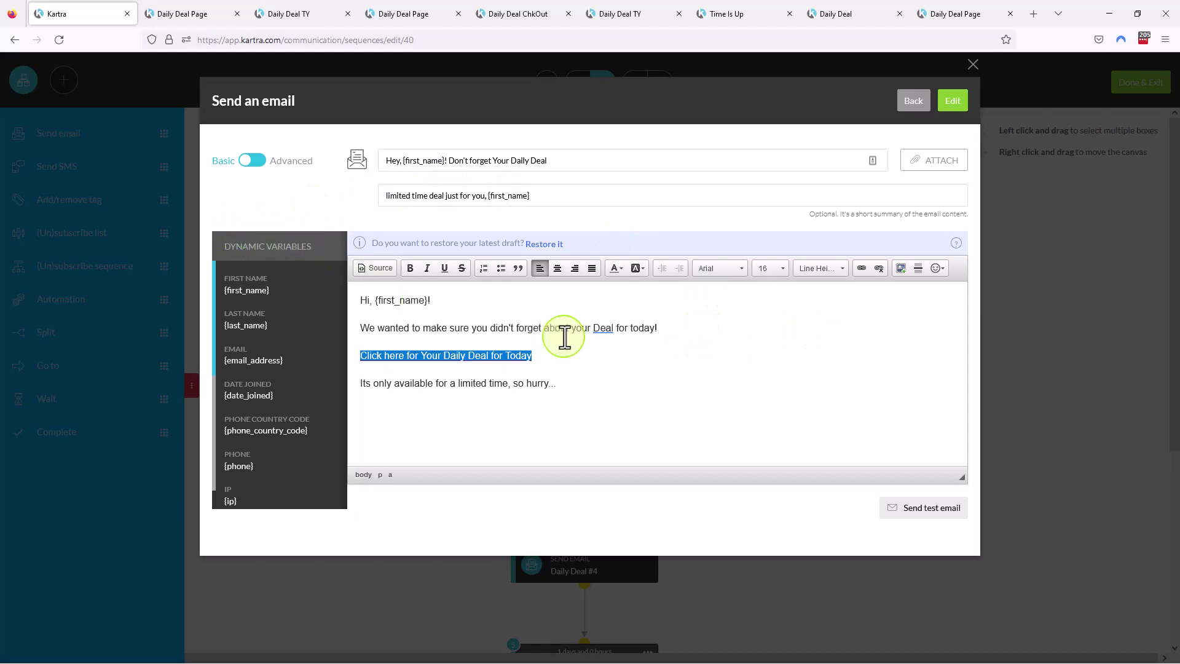
pyautogui.click(919, 104)
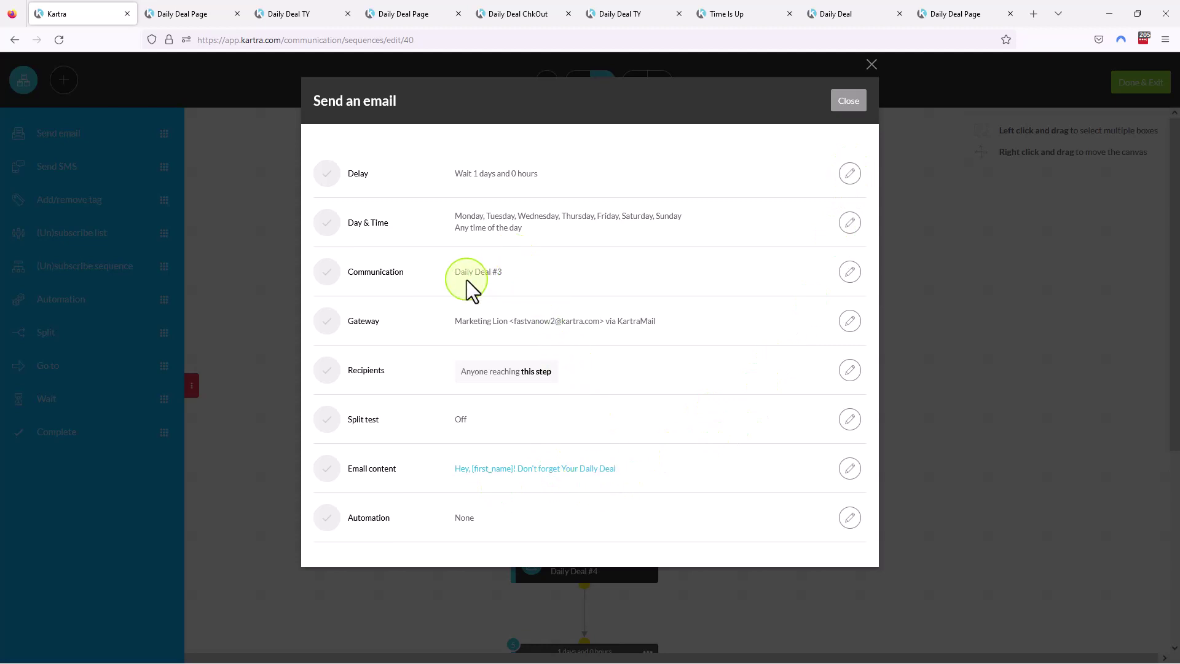
pyautogui.click(851, 101)
# - Look over the remaining Daily Deal emails and the unsubscribe step further down the sequence
pyautogui.click(648, 540)
pyautogui.scroll(-3, 705, 541)
pyautogui.scroll(-1, 746, 614)
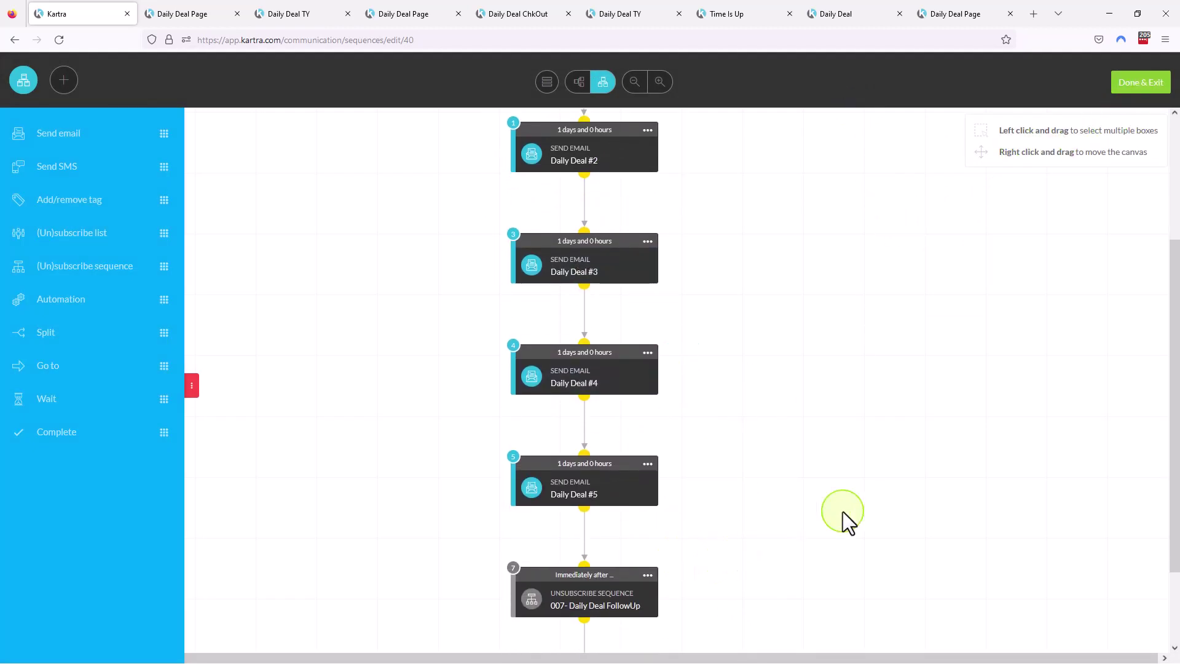
# - Look over the Daily Deal follow-up sequence down to its Complete step and exit the sequence editor
pyautogui.scroll(-1, 707, 369)
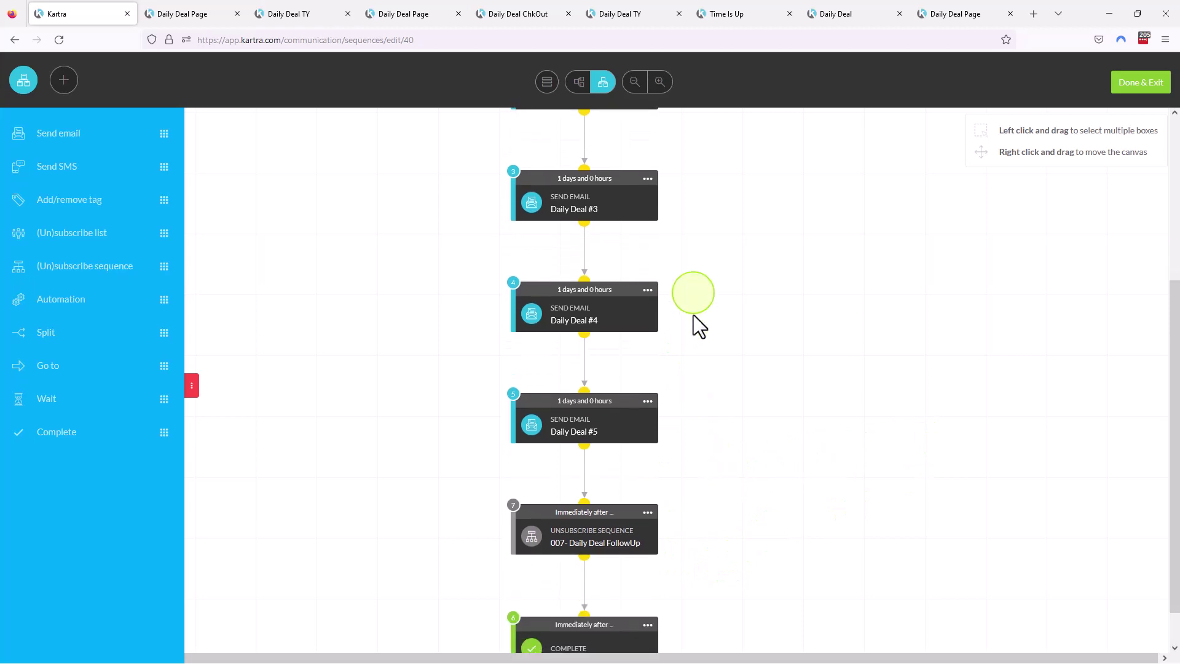
pyautogui.scroll(4, 703, 475)
pyautogui.click(1141, 87)
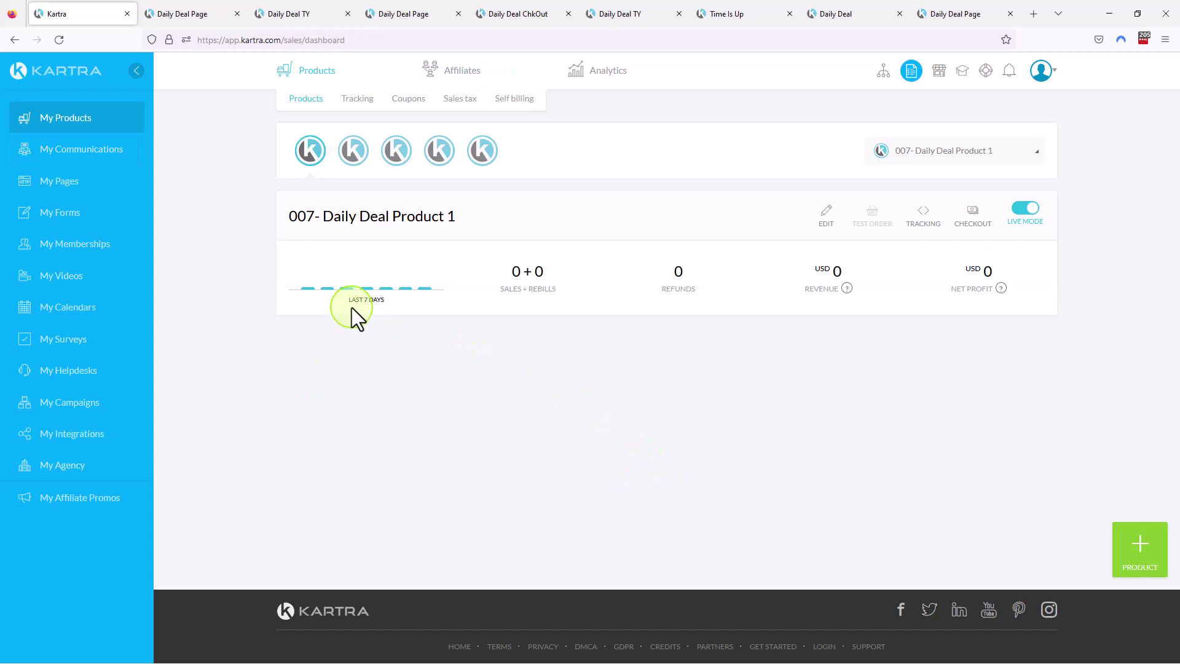
# - Open the product tracking links and show the URL of the 007- Daily Deal 3 tracking link
pyautogui.click(363, 100)
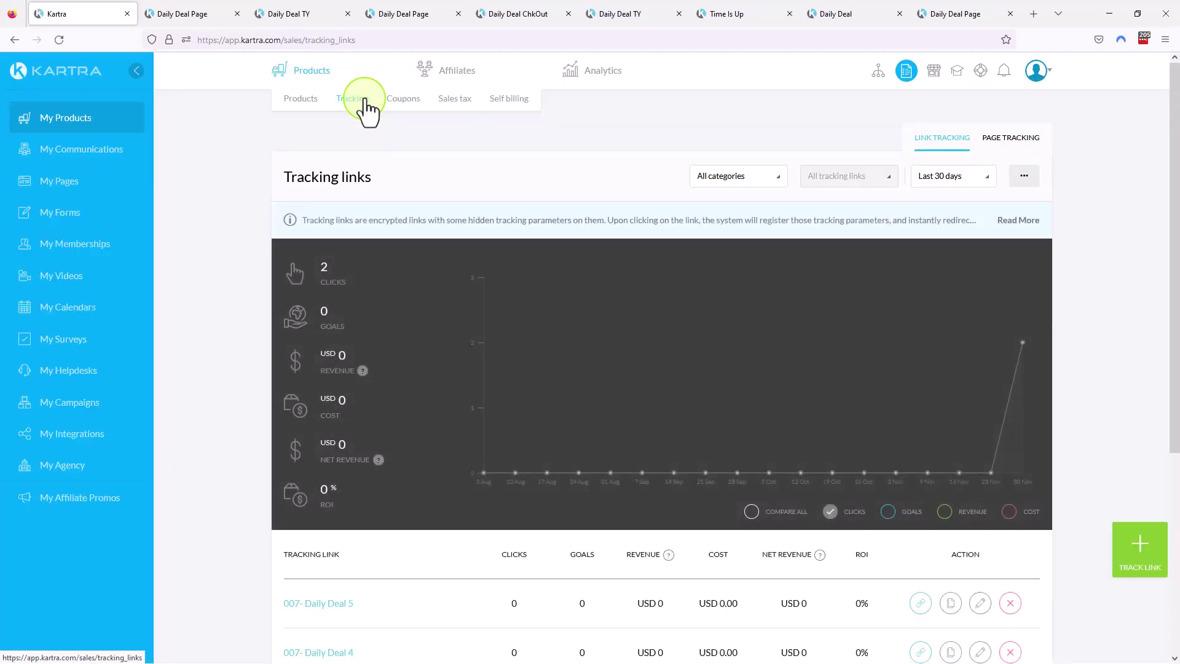
pyautogui.scroll(-3, 290, 430)
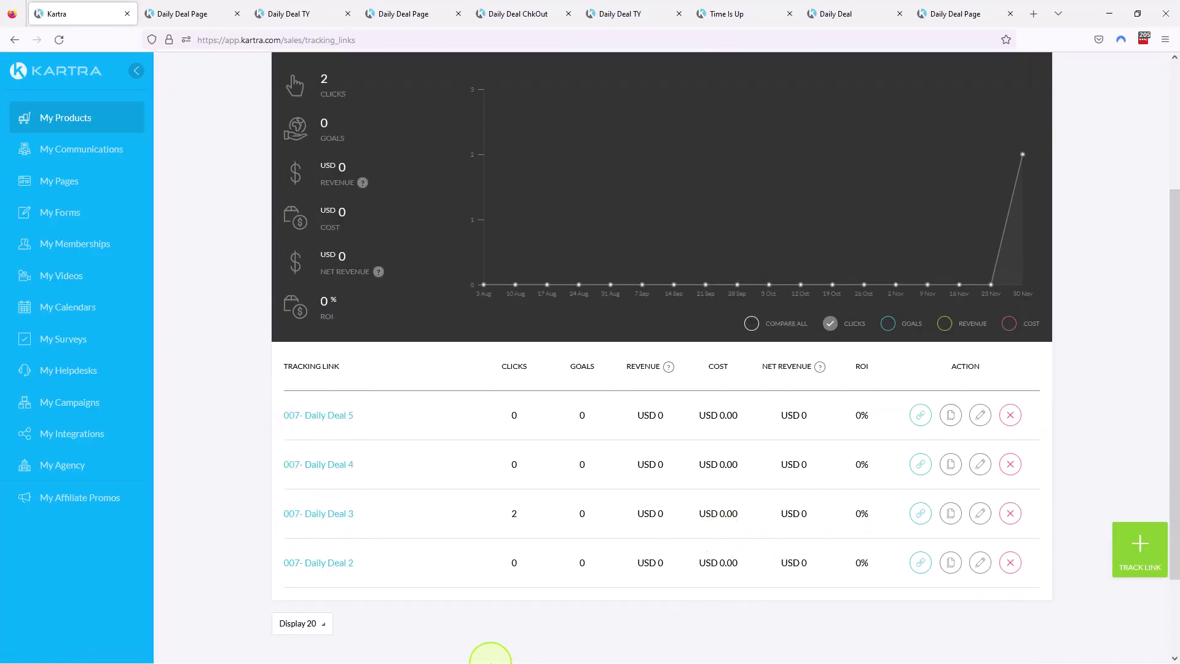
pyautogui.click(920, 514)
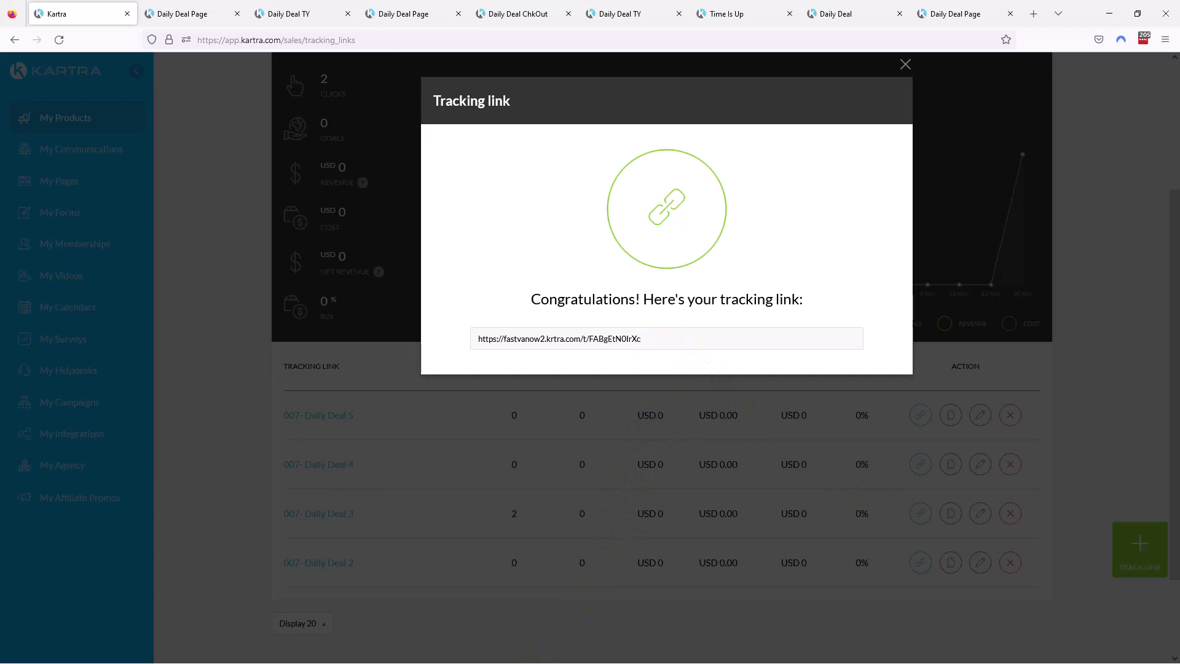
# - Compare the ending of the link saved in Notepad with the Daily Deal 3 tracking link, and close the link display
pyautogui.hotkey('alt', 'Tab')
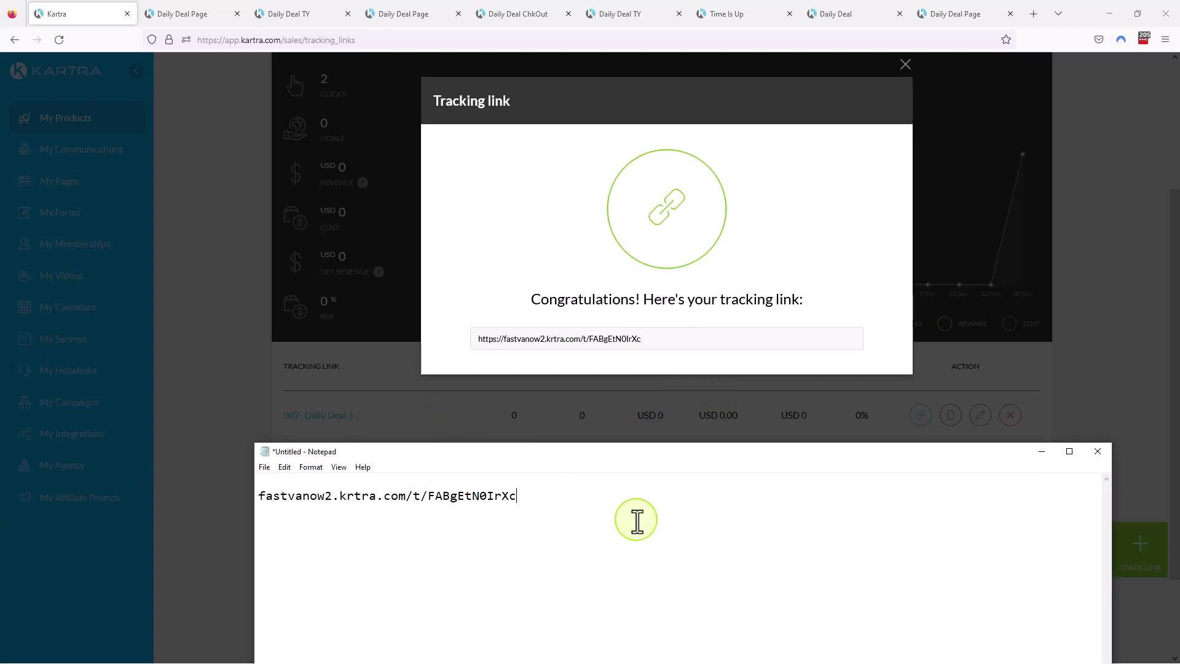
pyautogui.moveTo(521, 495); pyautogui.dragTo(634, 345)
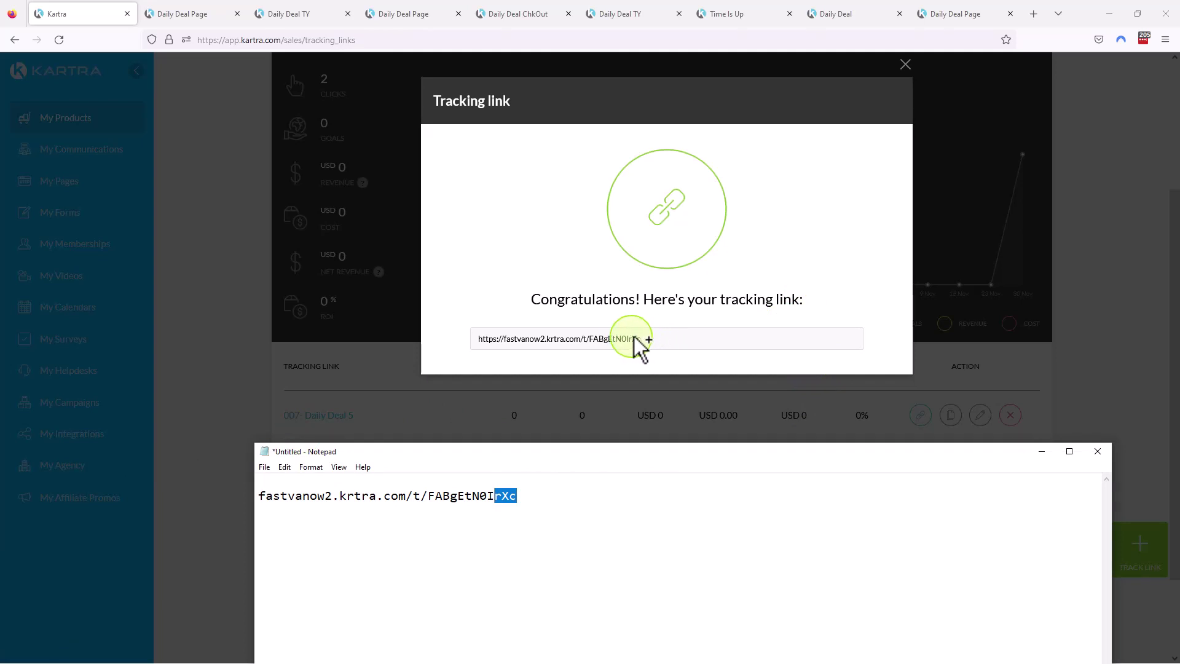
pyautogui.click(1040, 452)
pyautogui.click(907, 67)
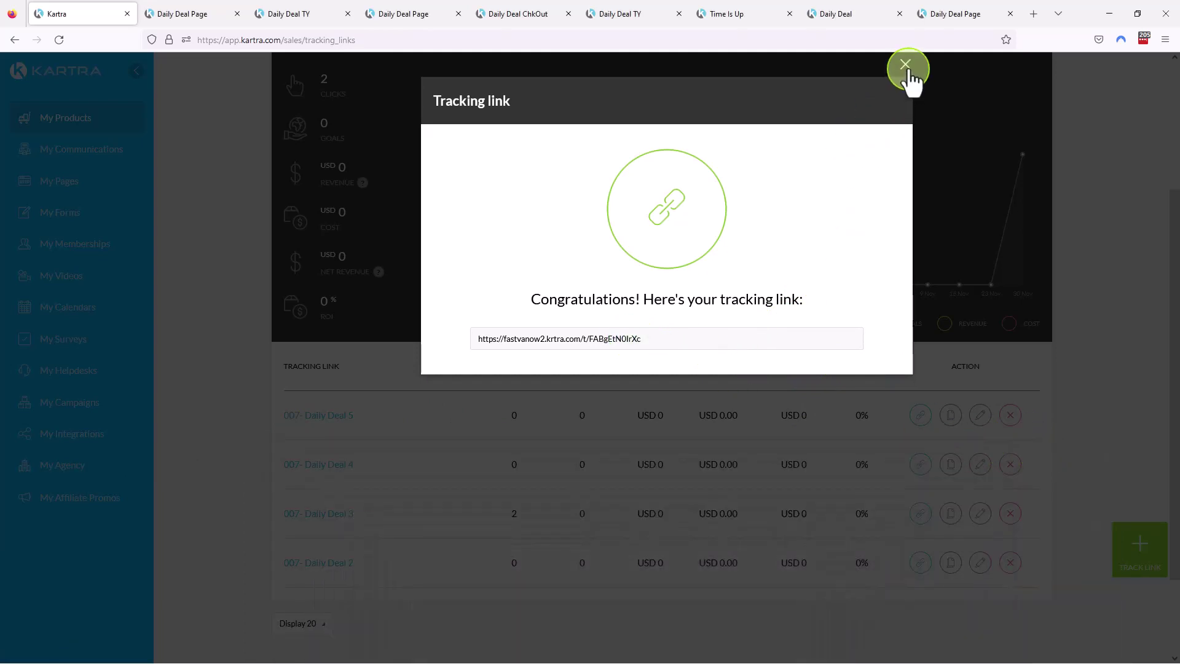
# - Look over the campaign's pages in Kartra and check the running countdown on the live Daily Deal Day 1 page
pyautogui.scroll(3, 1067, 437)
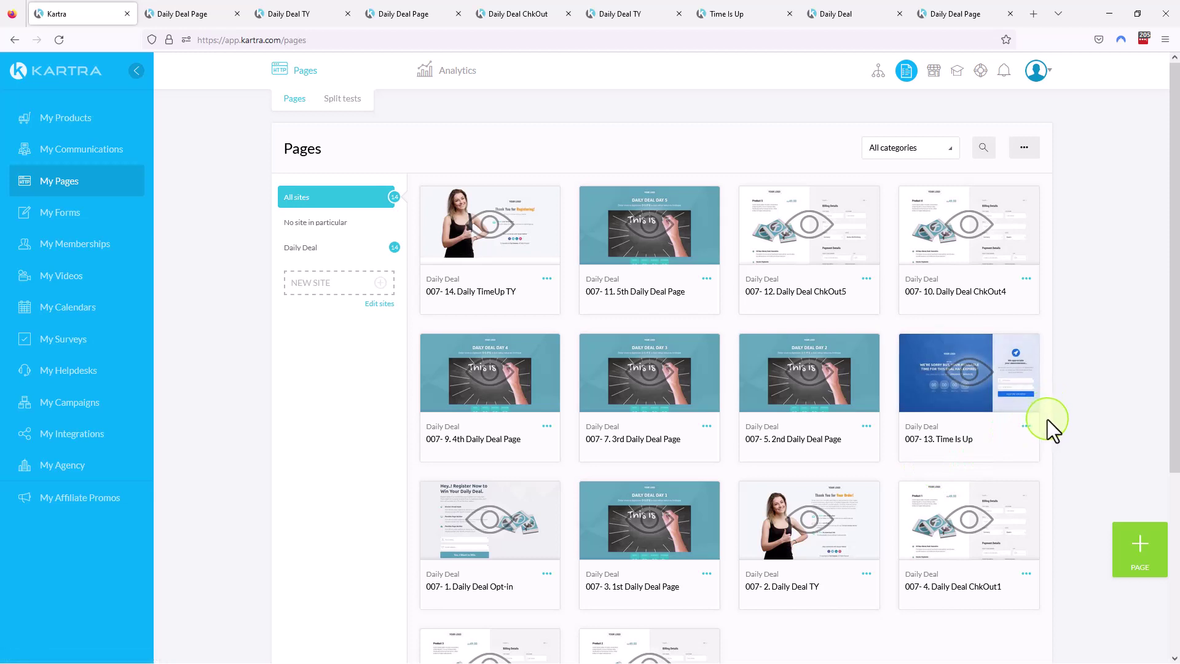
pyautogui.scroll(-1, 1116, 436)
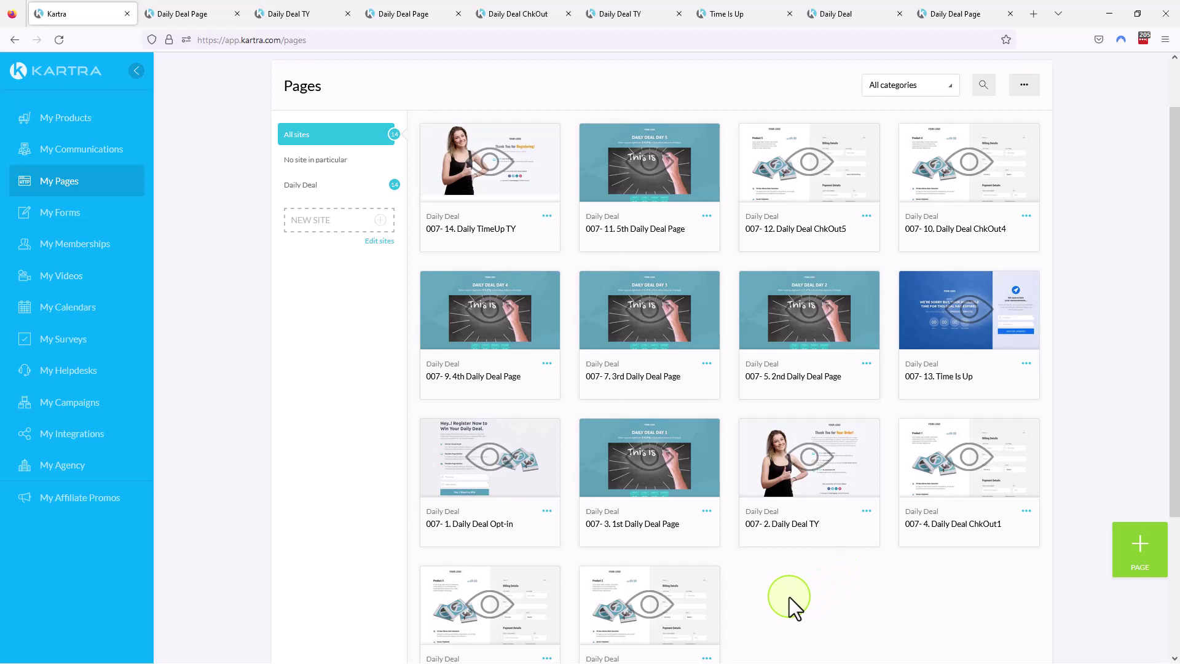
pyautogui.click(198, 13)
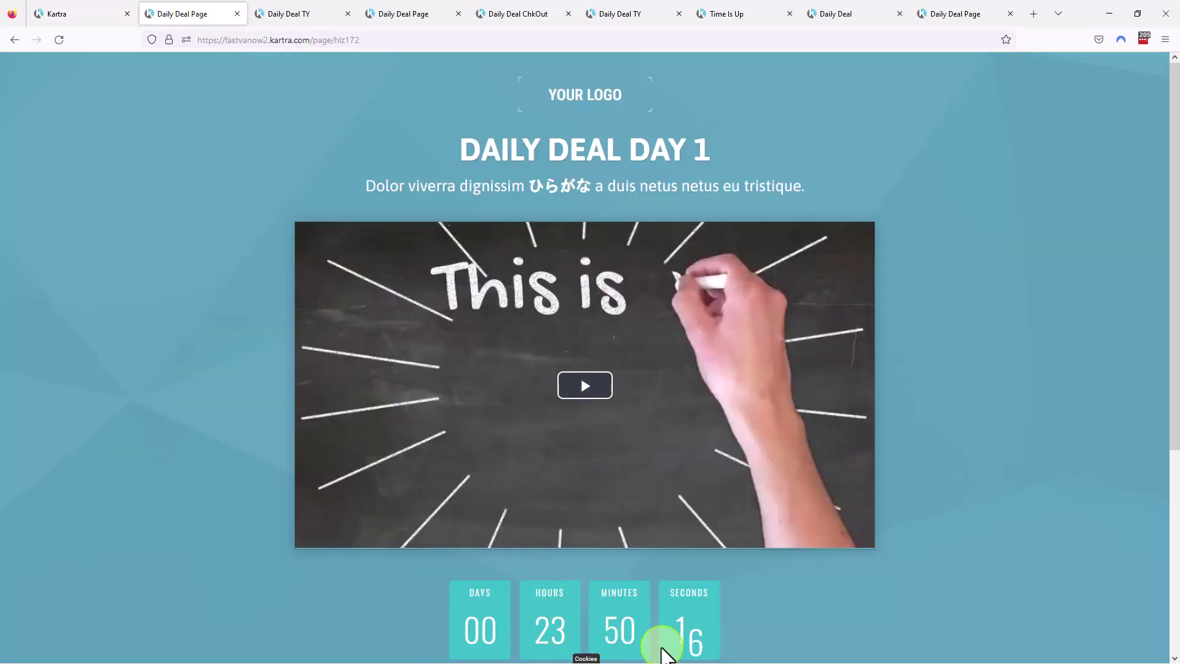
pyautogui.click(113, 15)
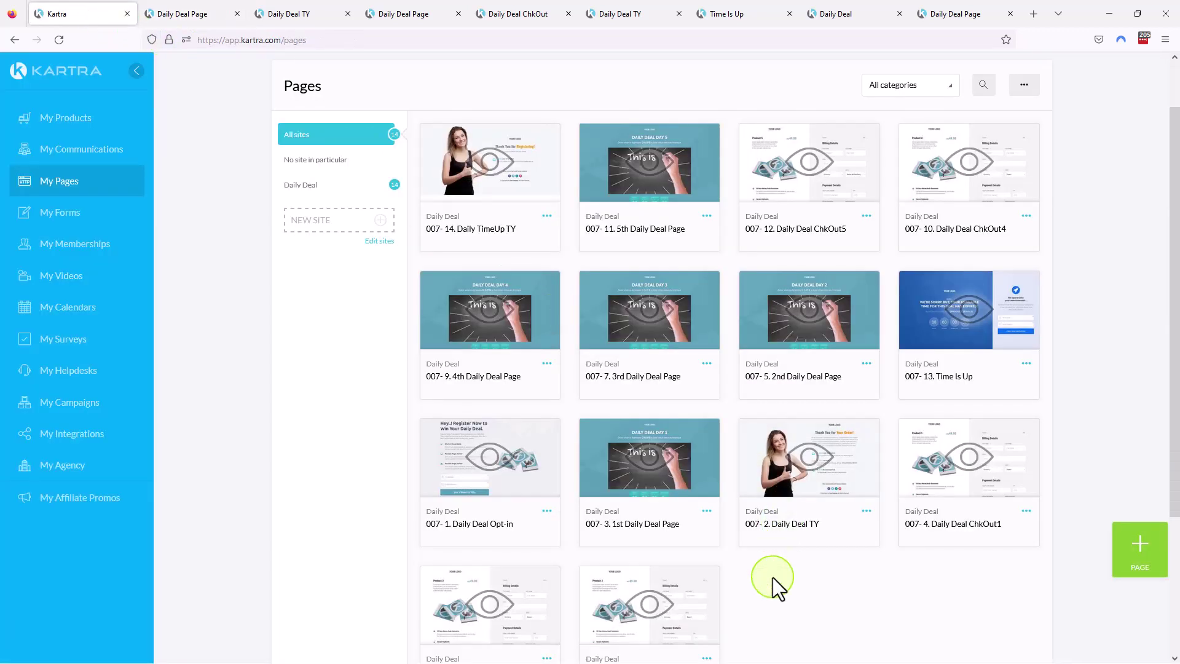
# - Open the 007- 3. 1st Daily Deal Page in the page editor, keeping its name, category and site settings
pyautogui.scroll(-1, 773, 577)
pyautogui.click(707, 448)
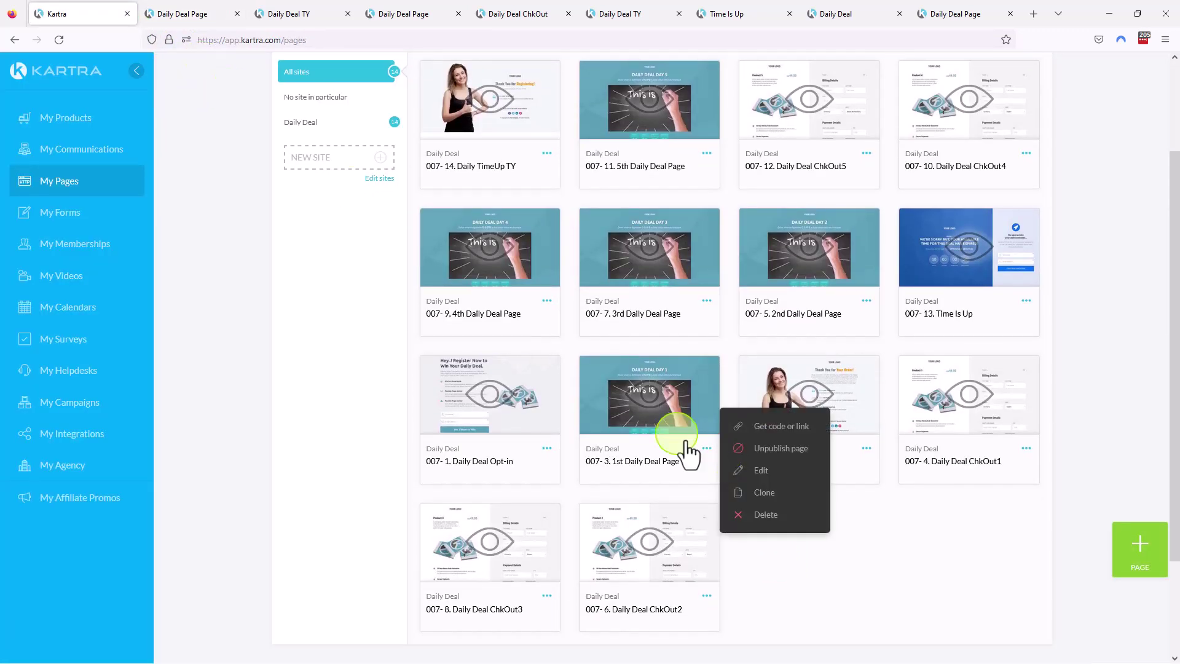
pyautogui.click(765, 470)
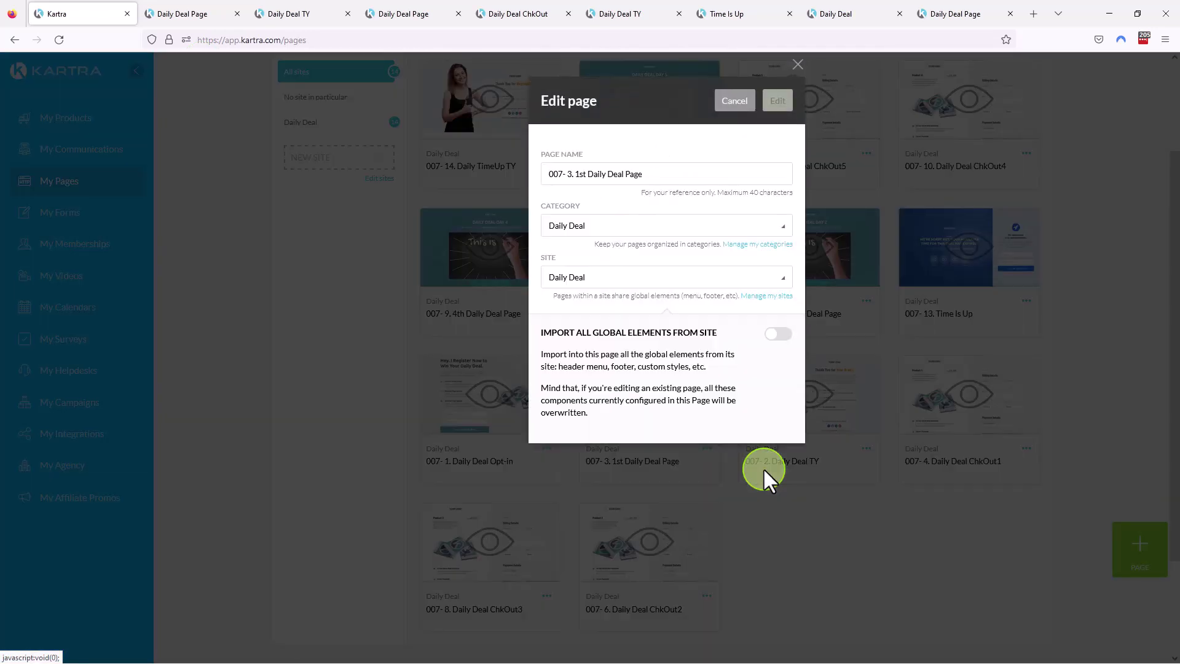
pyautogui.click(777, 102)
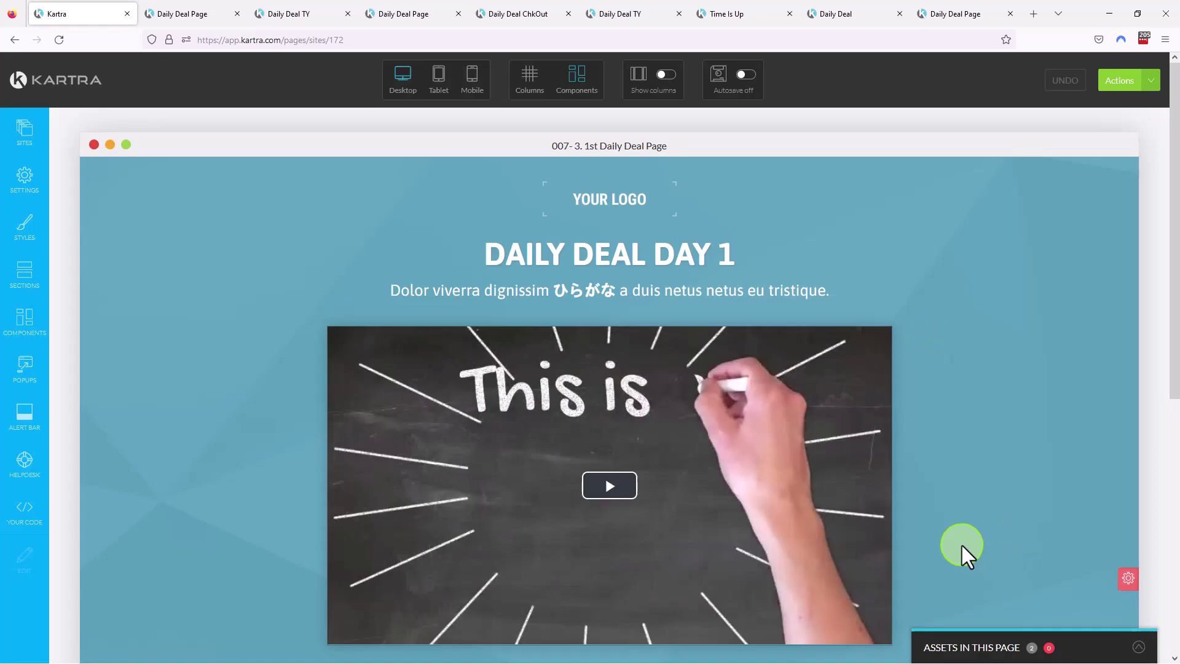
# - Examine the countdown timer's duration and expiry redirect settings on the 1st Daily Deal page, and close its configuration
pyautogui.scroll(-6, 831, 581)
pyautogui.moveTo(628, 337)
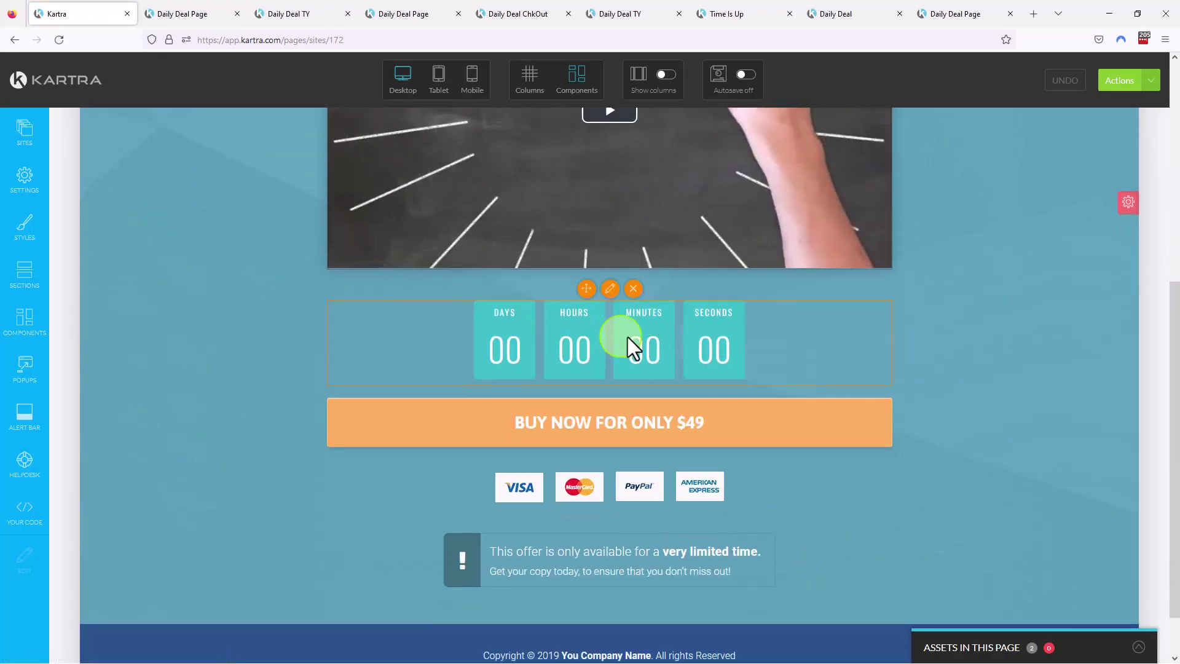
pyautogui.click(610, 289)
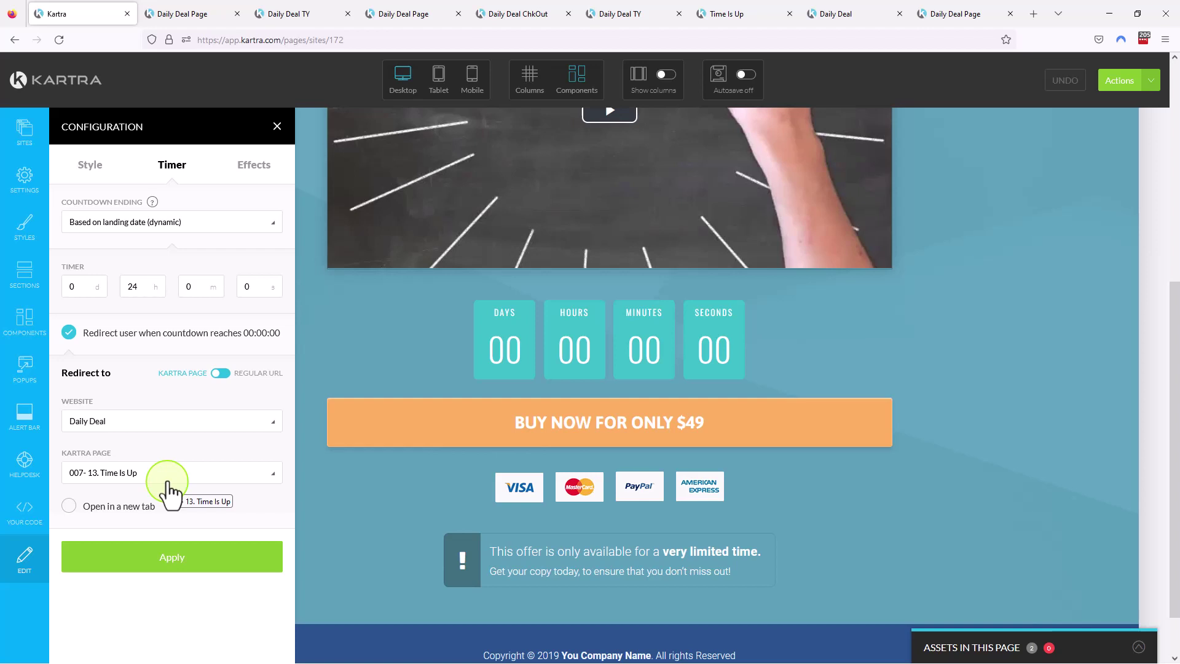
pyautogui.click(278, 126)
# - Show the page editor's options for saving and publishing the 1st Daily Deal page
pyautogui.click(1156, 89)
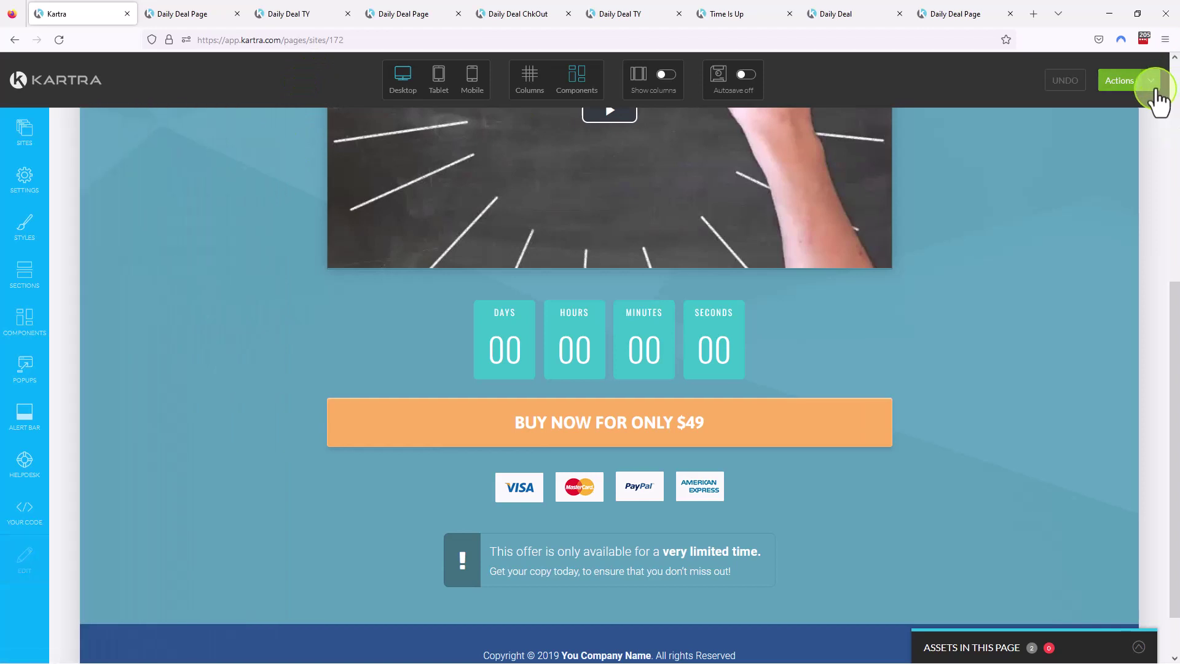
pyautogui.click(1149, 82)
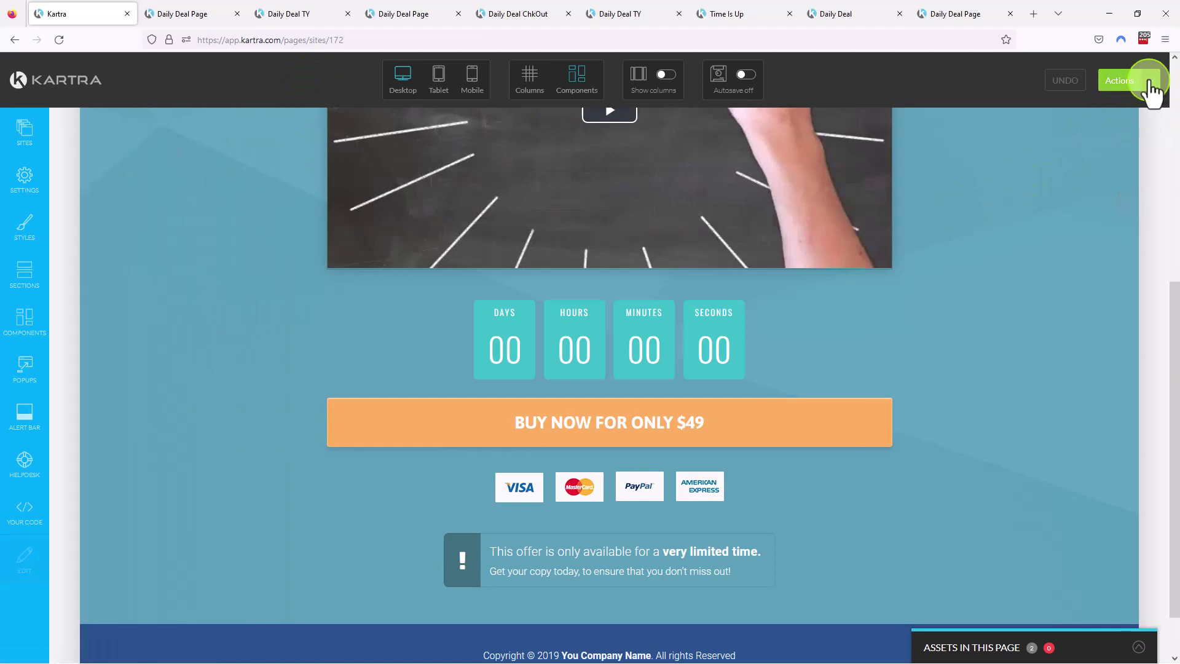
pyautogui.click(1076, 191)
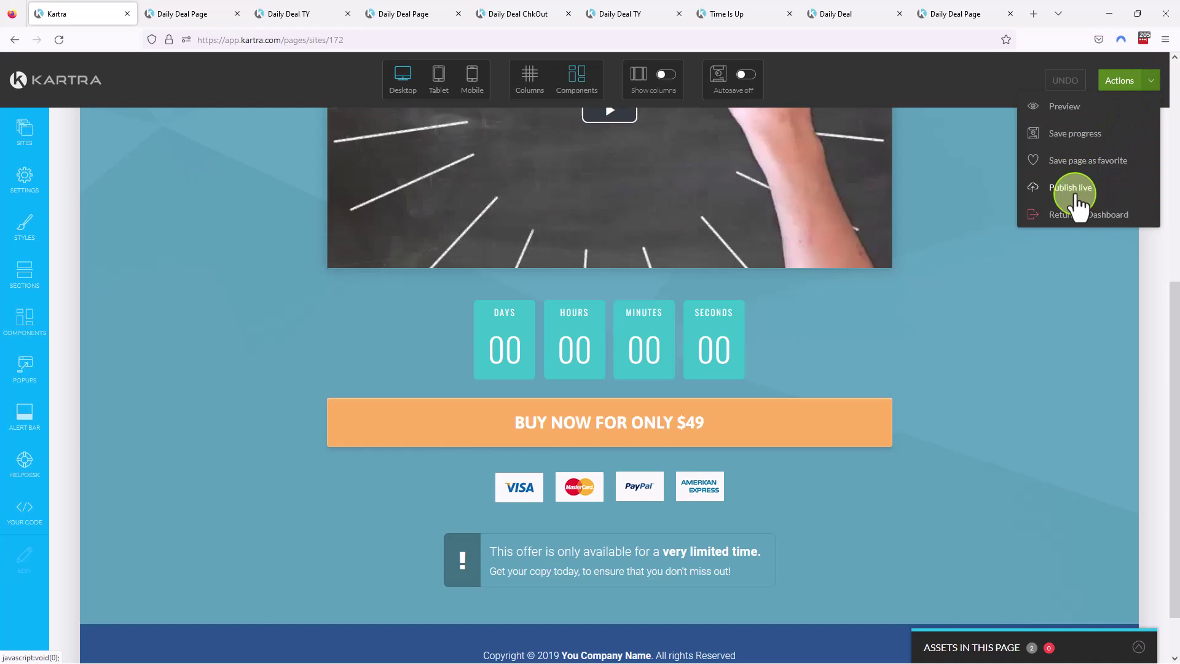
# - Return to the main Kartra dashboard and switch to the campaign flow diagram 11.png in the image viewer
pyautogui.click(58, 80)
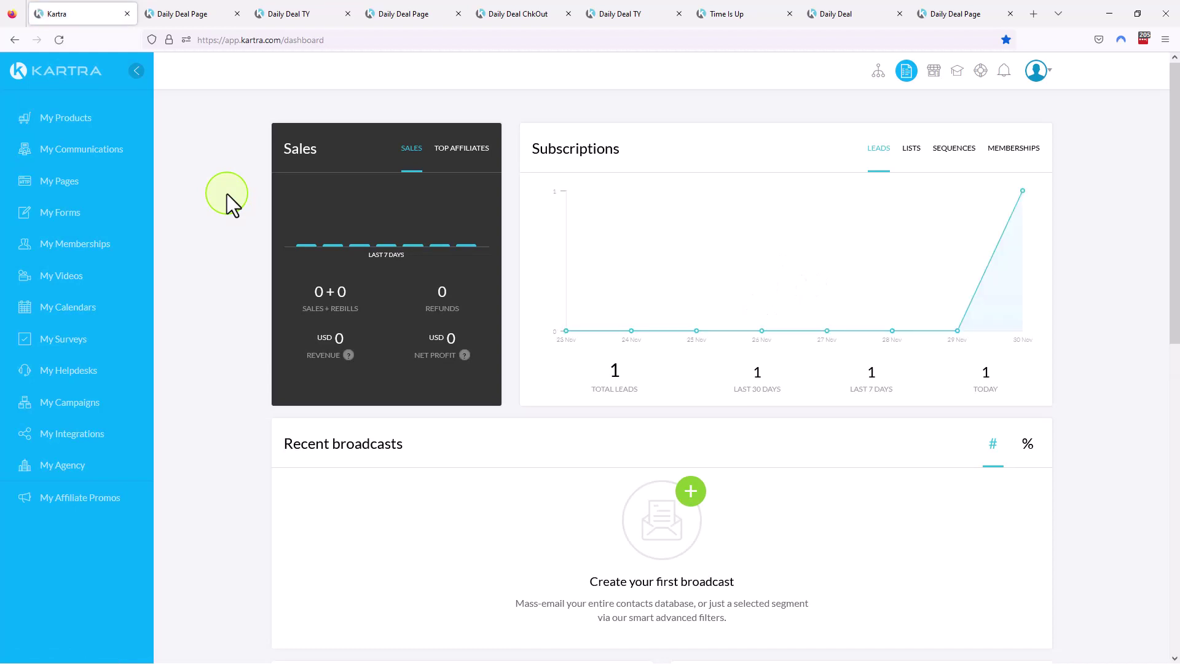
pyautogui.hotkey('alt', 'Tab')
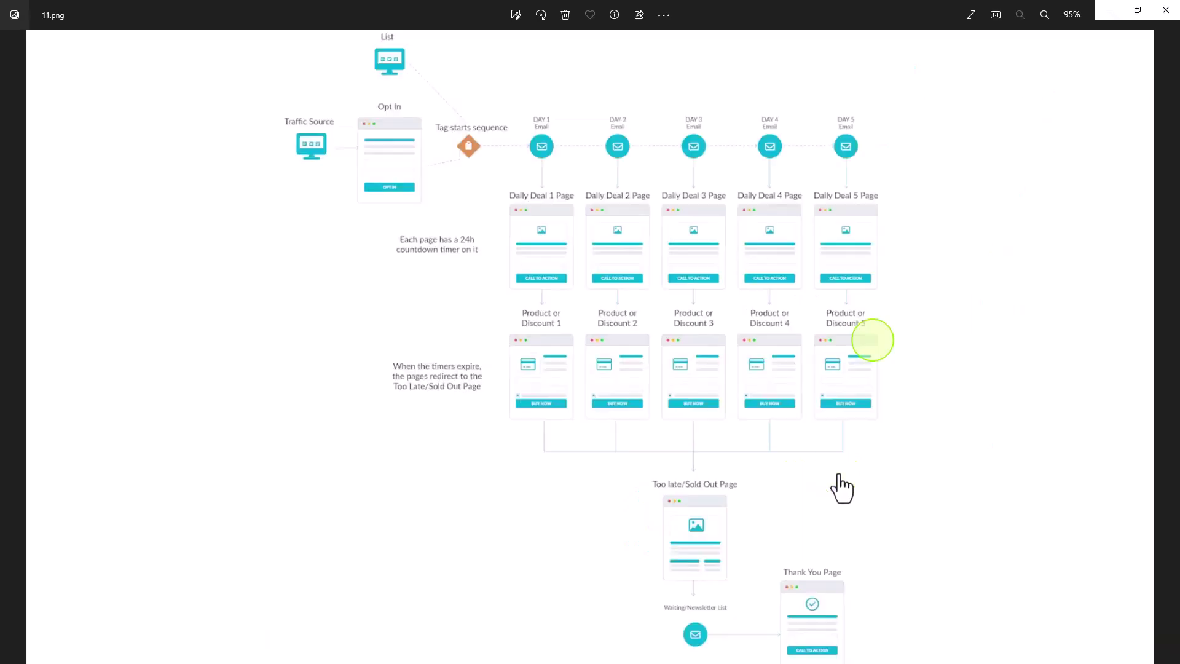